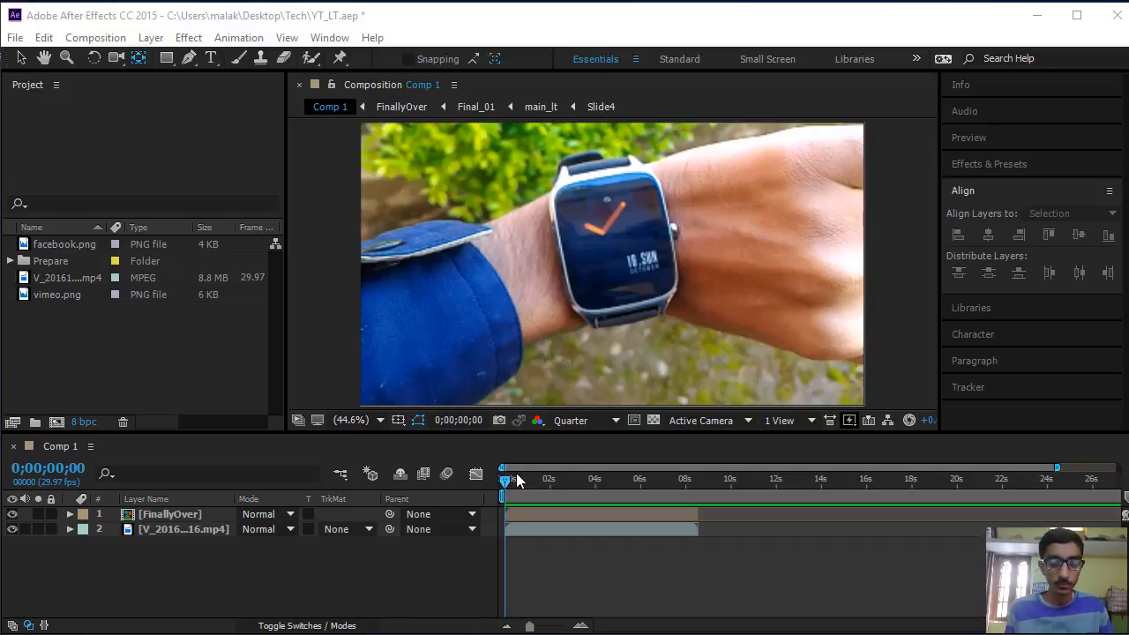
Create a new 1280 x 720 composition at 29.97 fps with a 30-second duration
drag(508, 484, 646, 492)
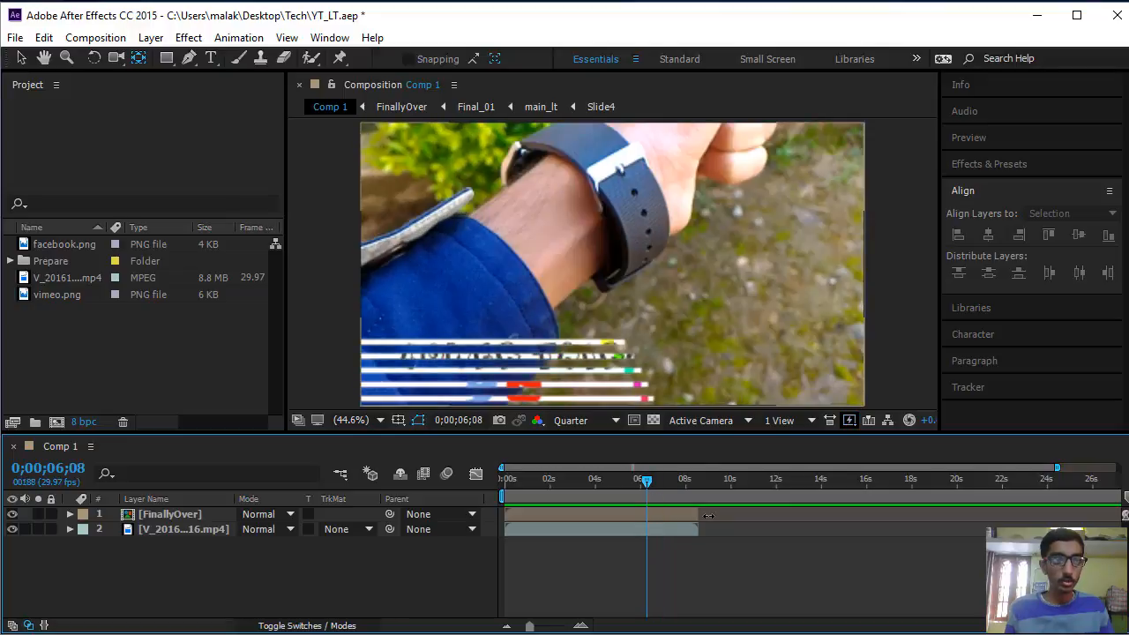
click(94, 38)
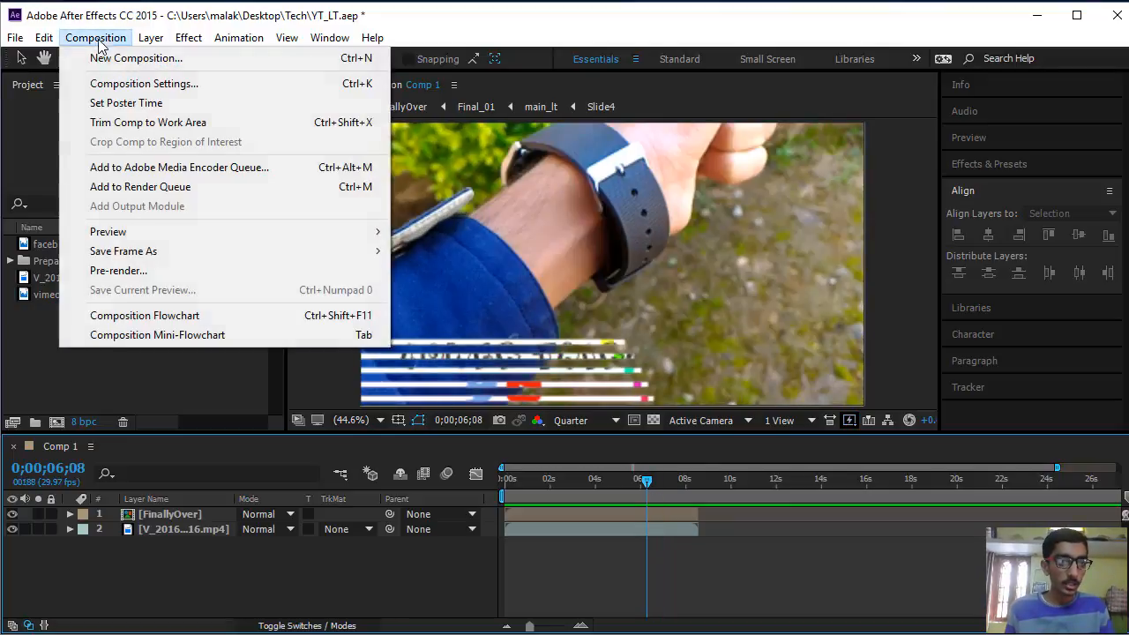
click(119, 56)
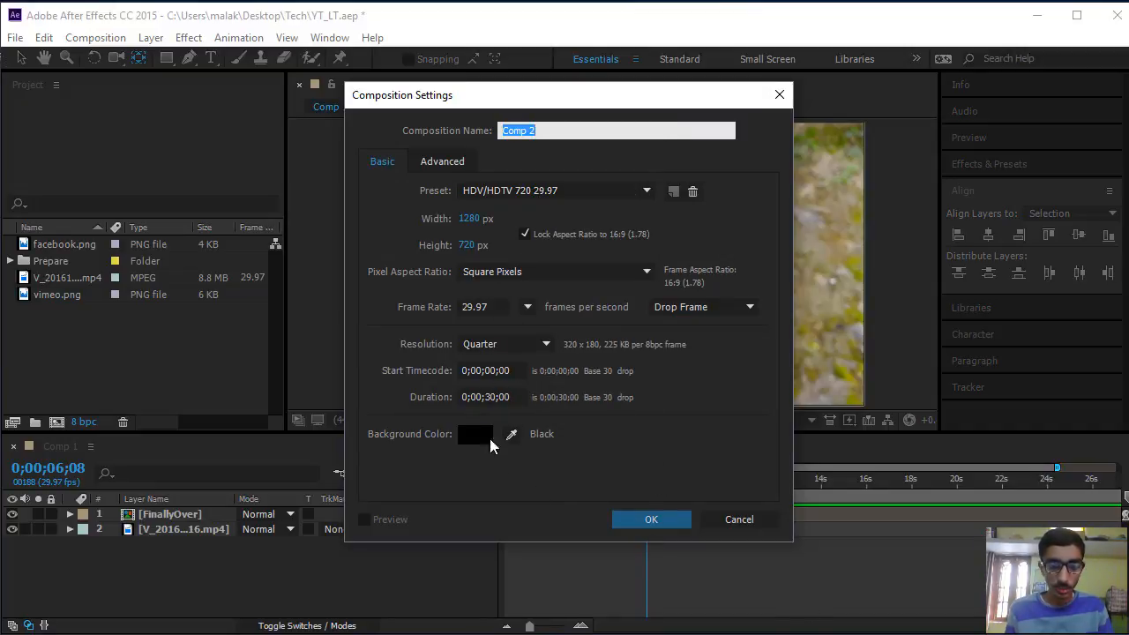
click(650, 521)
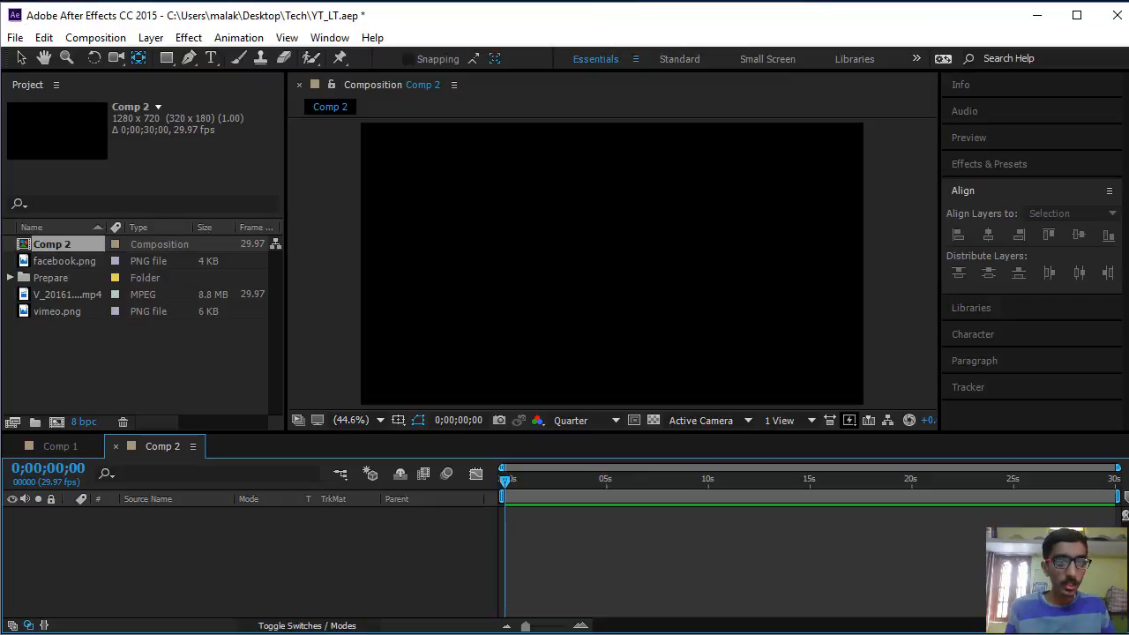
Add a full-frame white rectangle shape layer, unlink its path size dimensions and shrink it to about 966 by 161
double_click(167, 56)
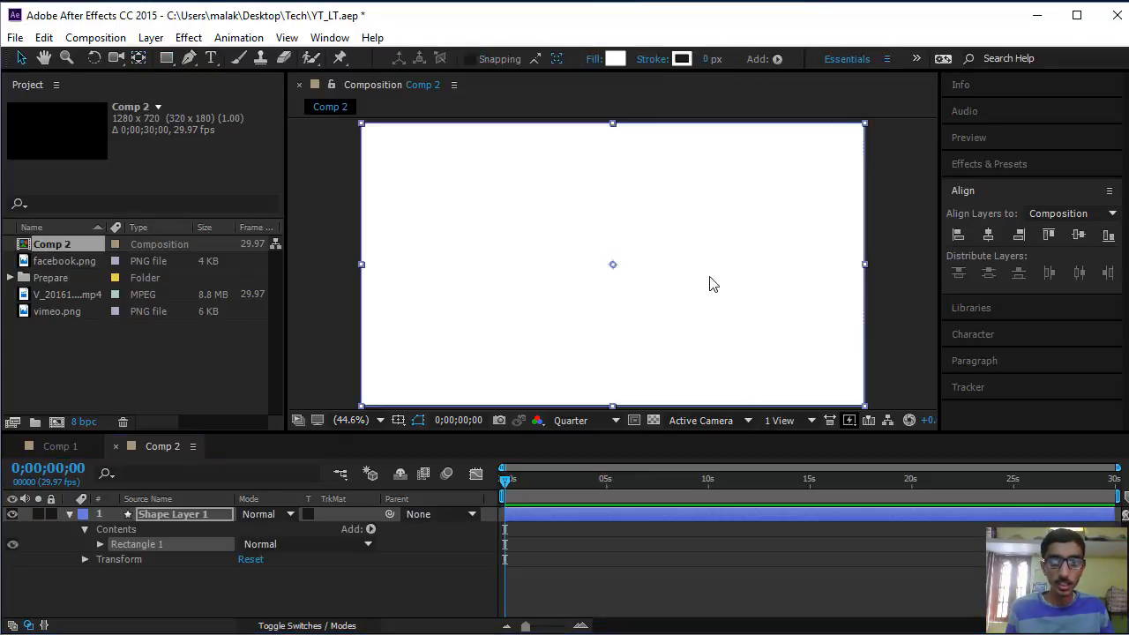
click(100, 543)
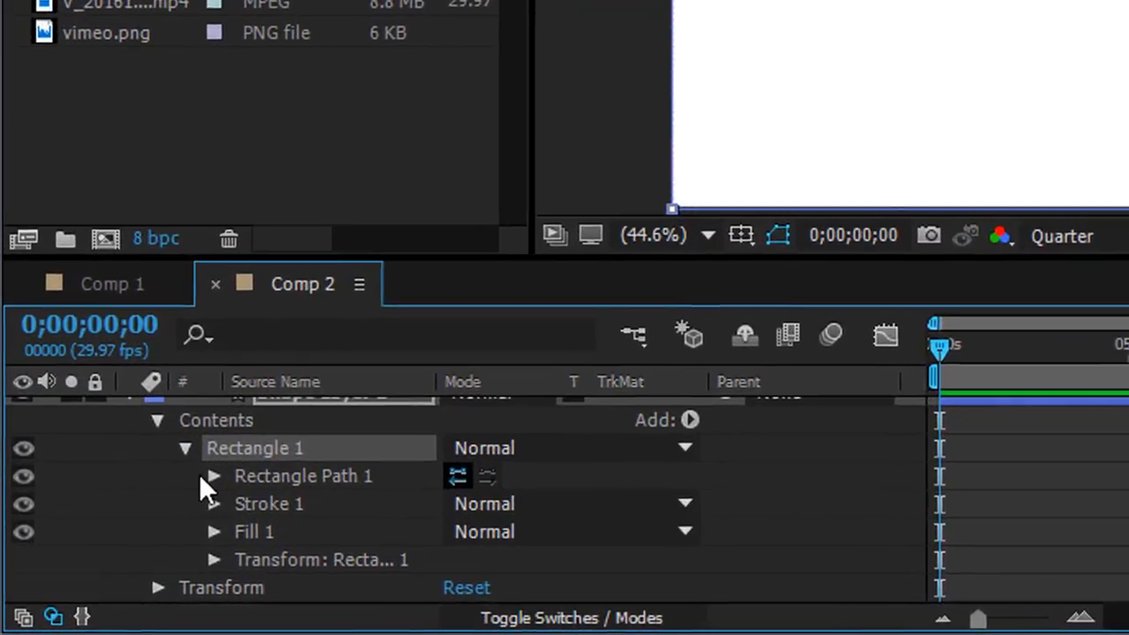
click(213, 475)
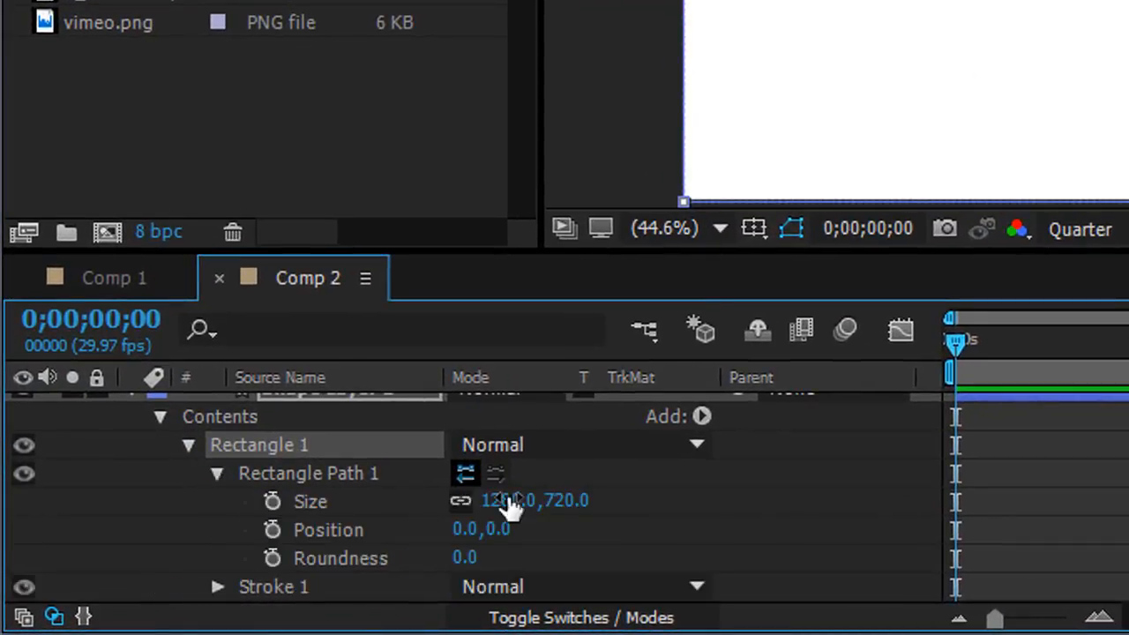
click(461, 501)
drag(486, 500, 52, 550)
drag(561, 501, 471, 537)
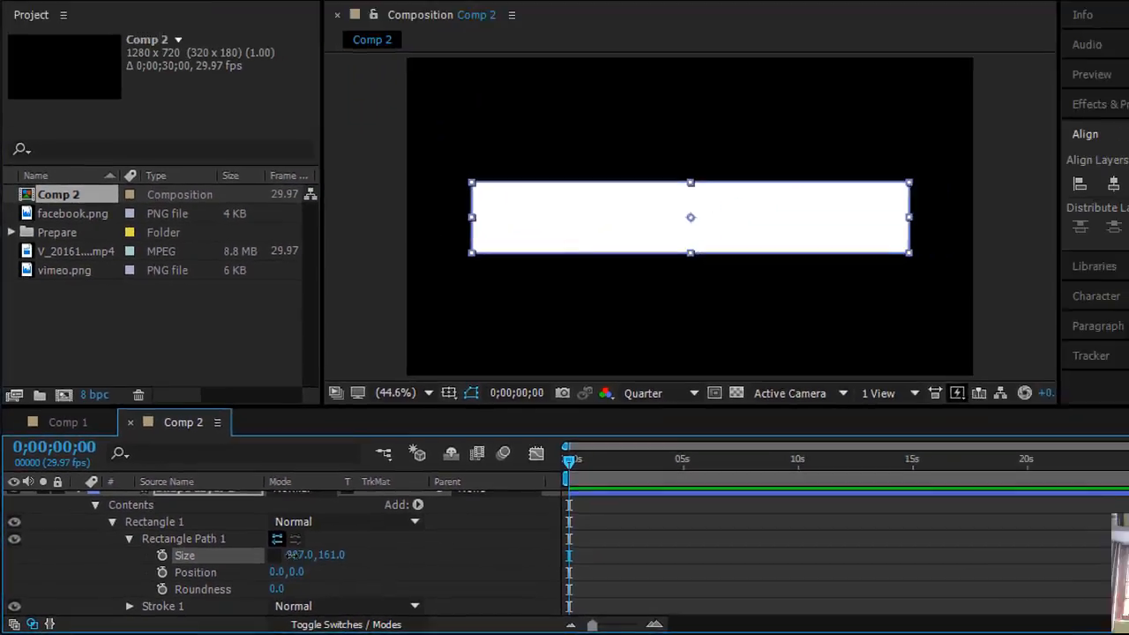
drag(291, 555, 278, 558)
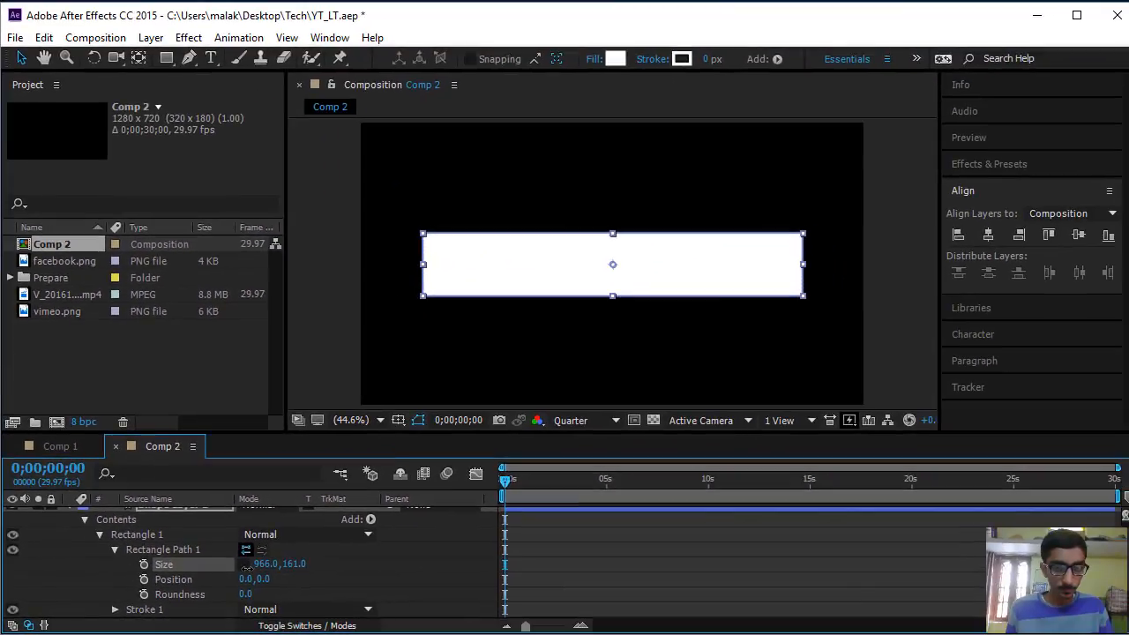
Set the rectangle path's size to exactly 800 by 160
click(291, 564)
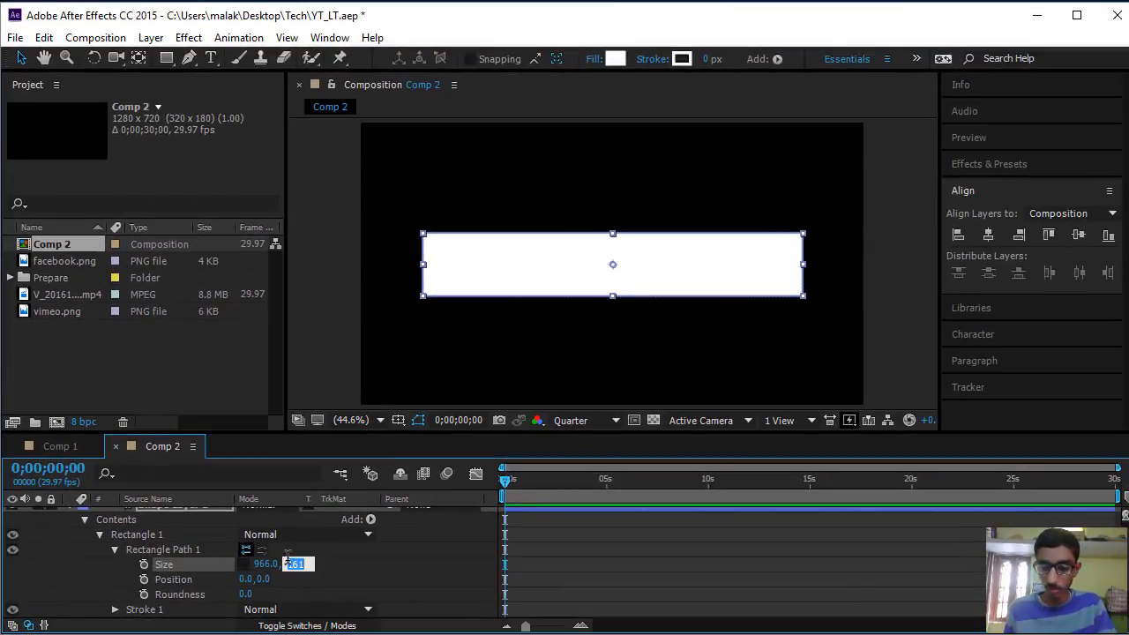
text(160)
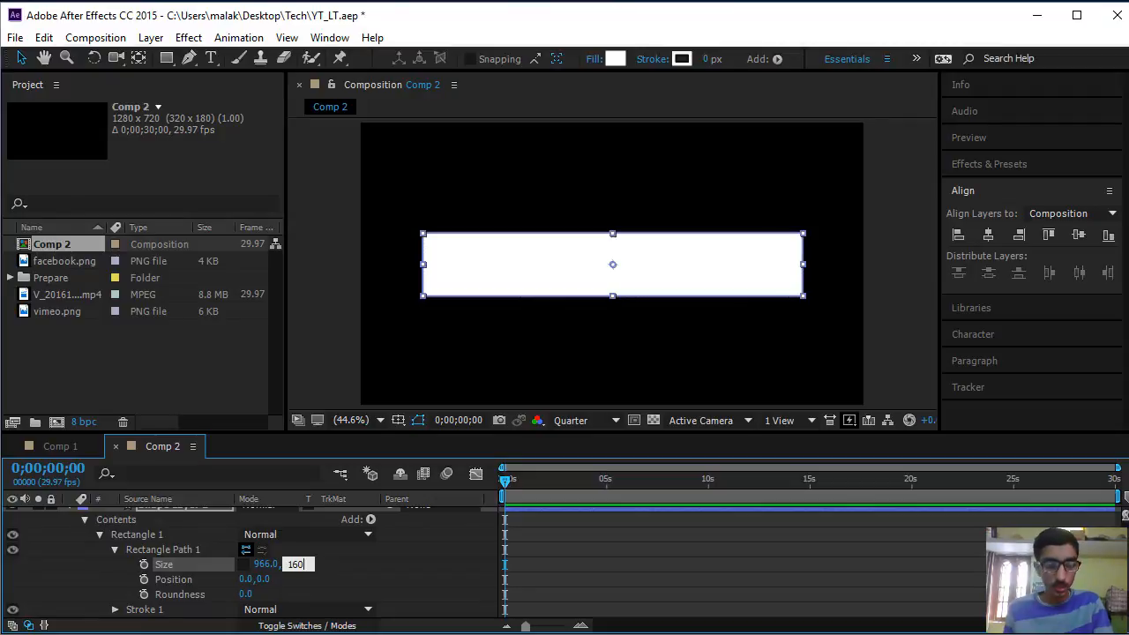
key(Return)
click(265, 564)
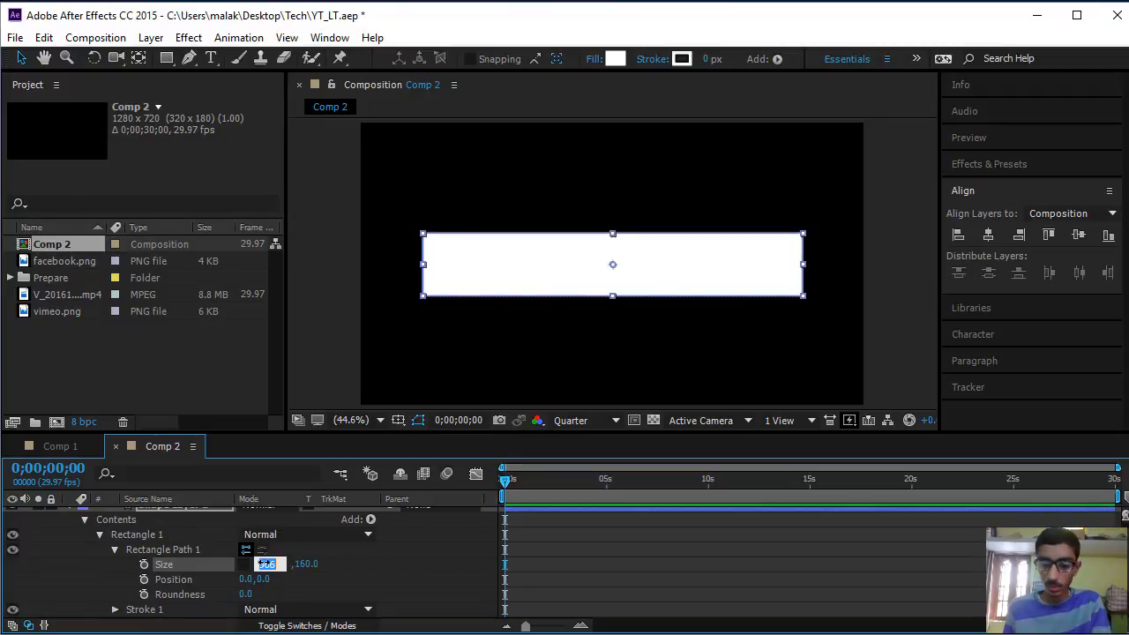
text(800)
key(Return)
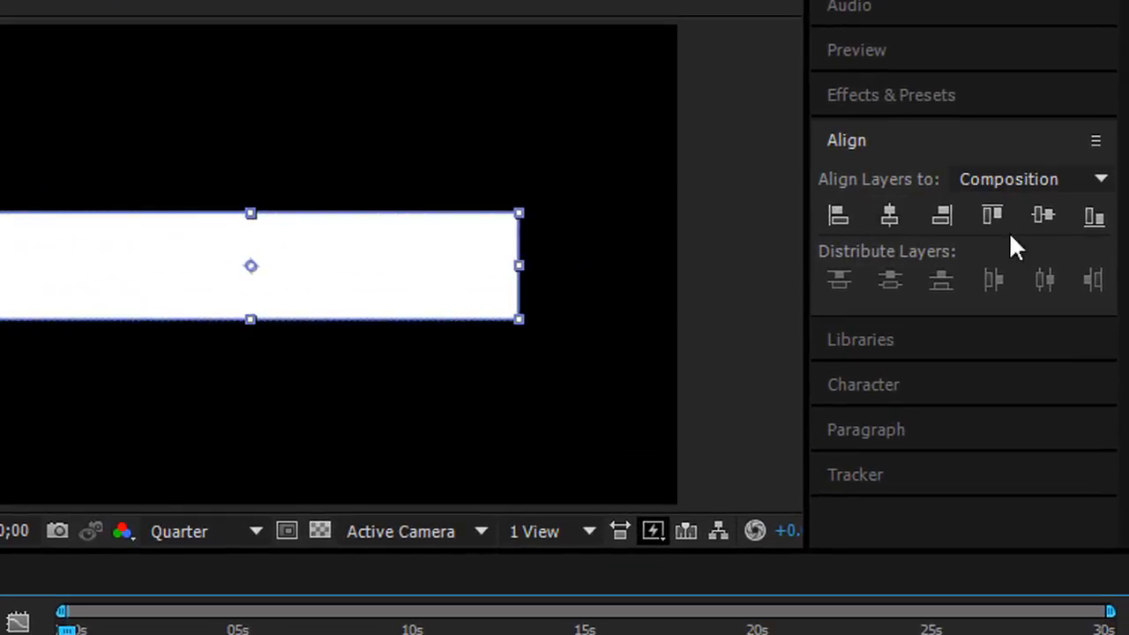
Align the rectangle to the composition's bottom-left corner and move its anchor point to the rectangle's left edge
click(1101, 217)
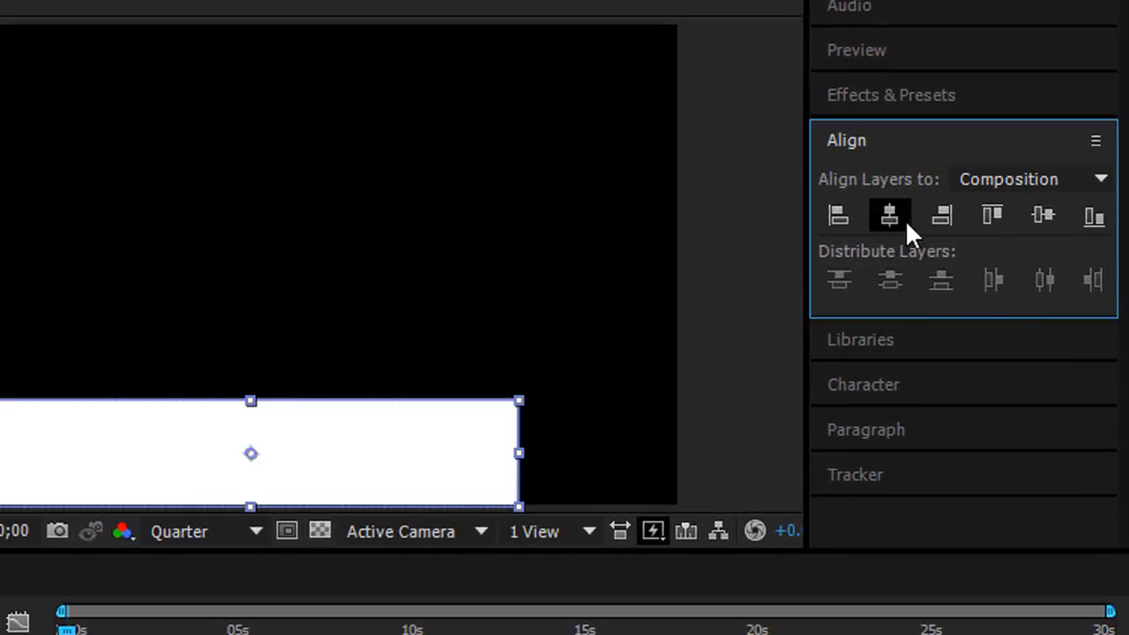
click(829, 216)
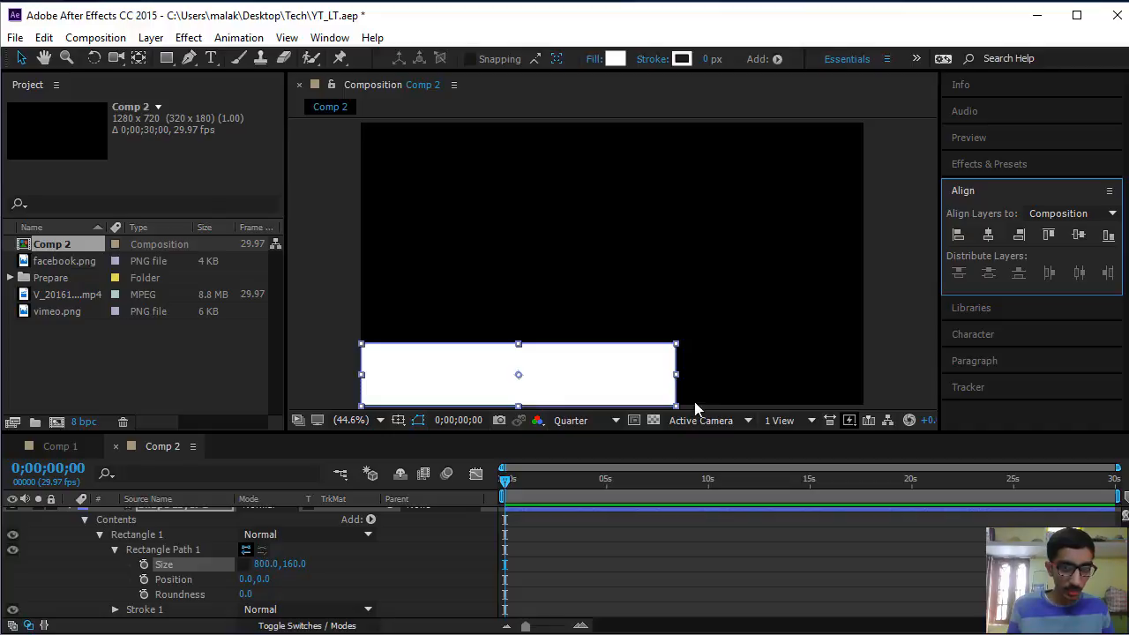
click(139, 58)
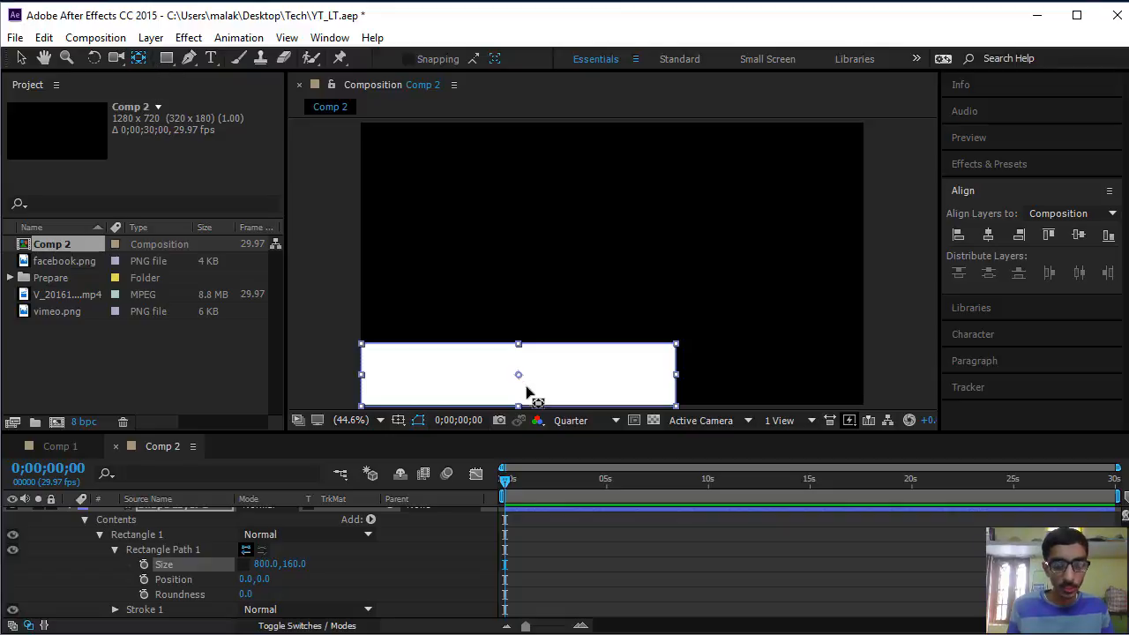
drag(520, 377, 365, 378)
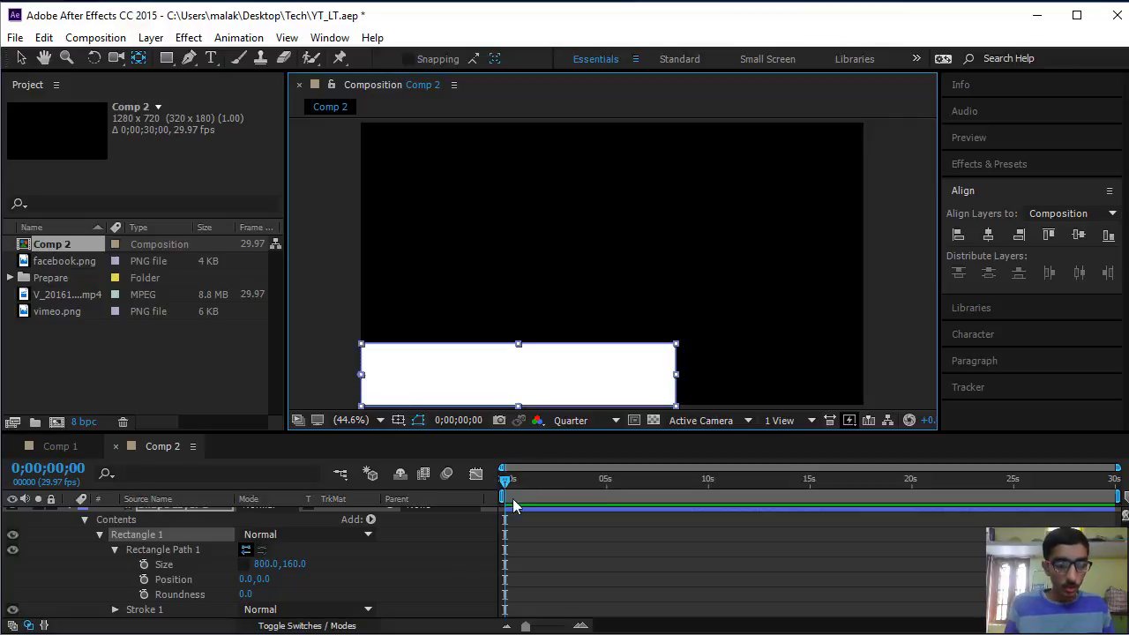
click(263, 564)
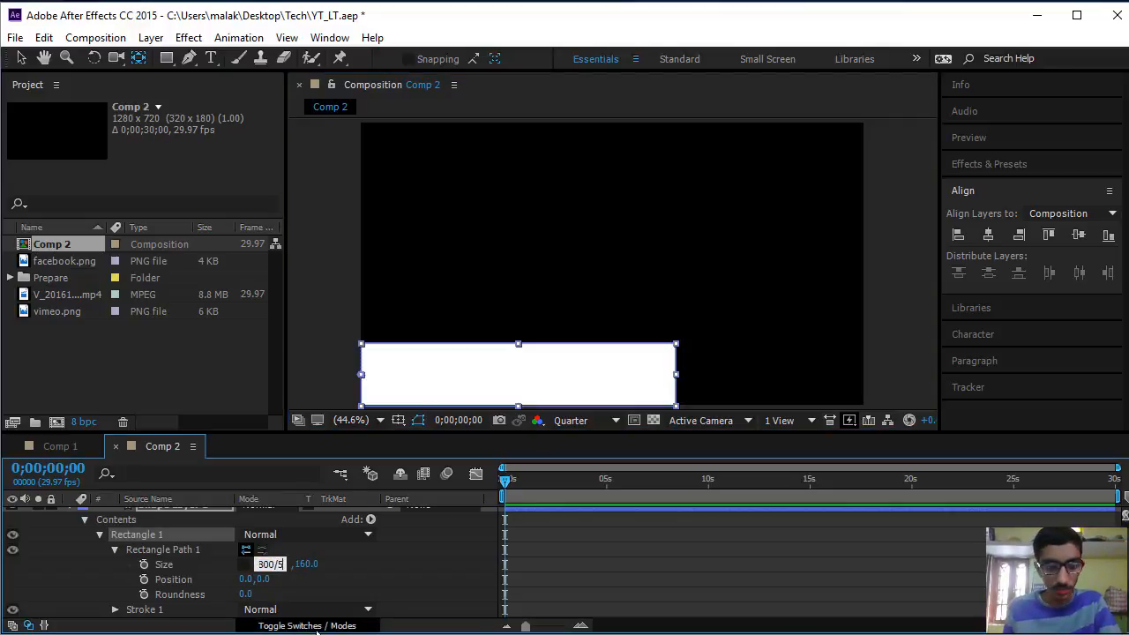
text(/5)
key(Return)
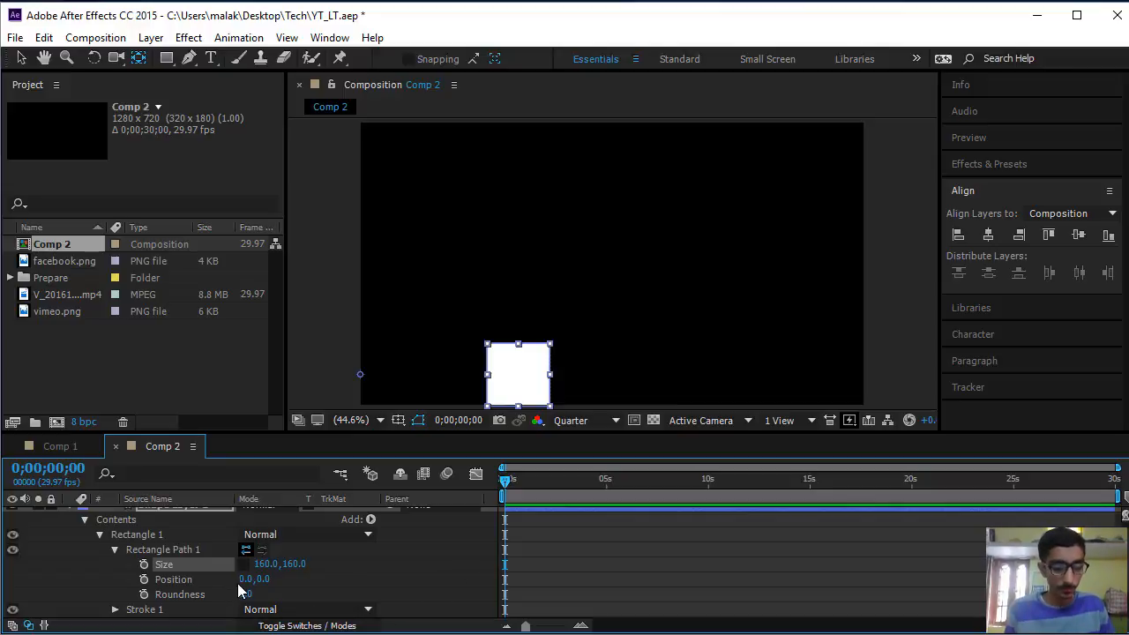
key(ctrl+z)
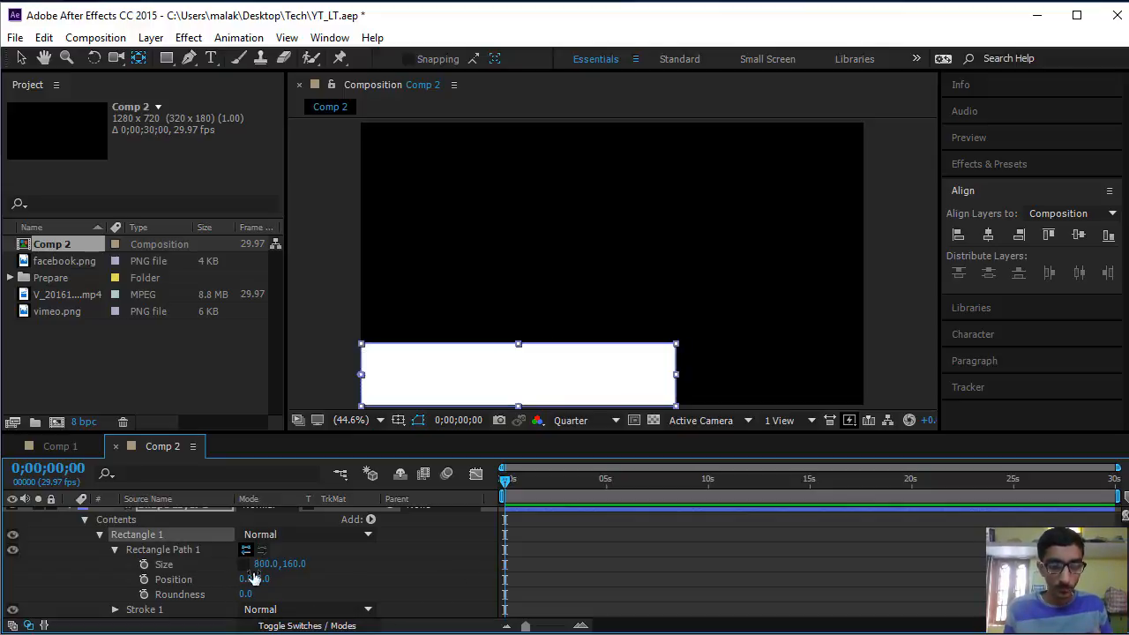
Set the rectangle path's height to one fifth, 160/5, and align the bar to the composition's bottom edge
click(297, 563)
click(310, 563)
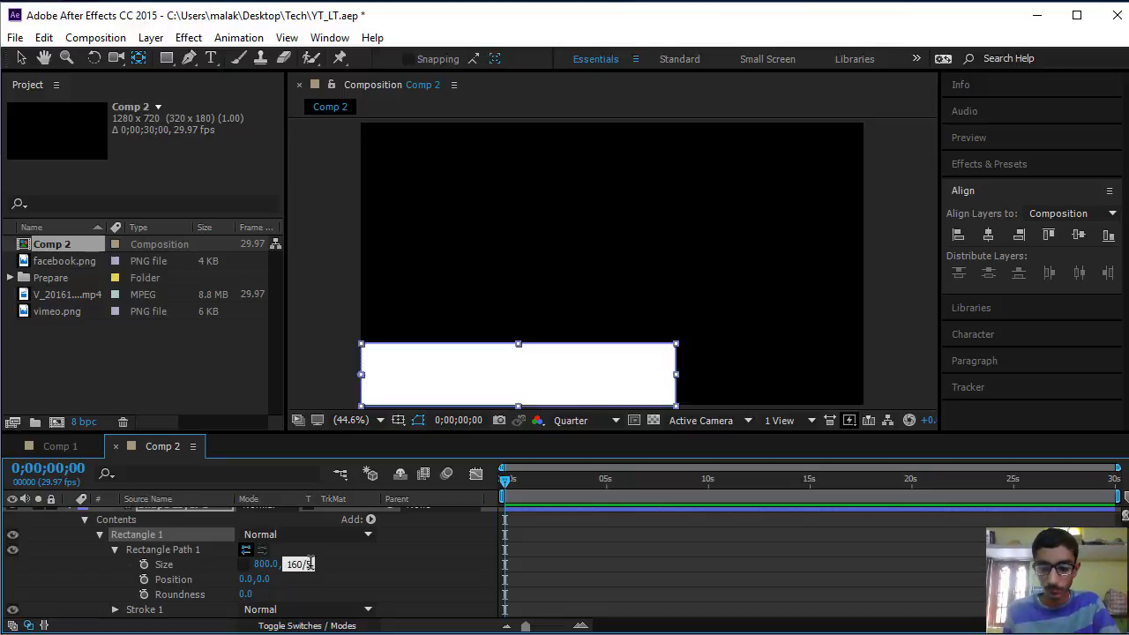
key(Return)
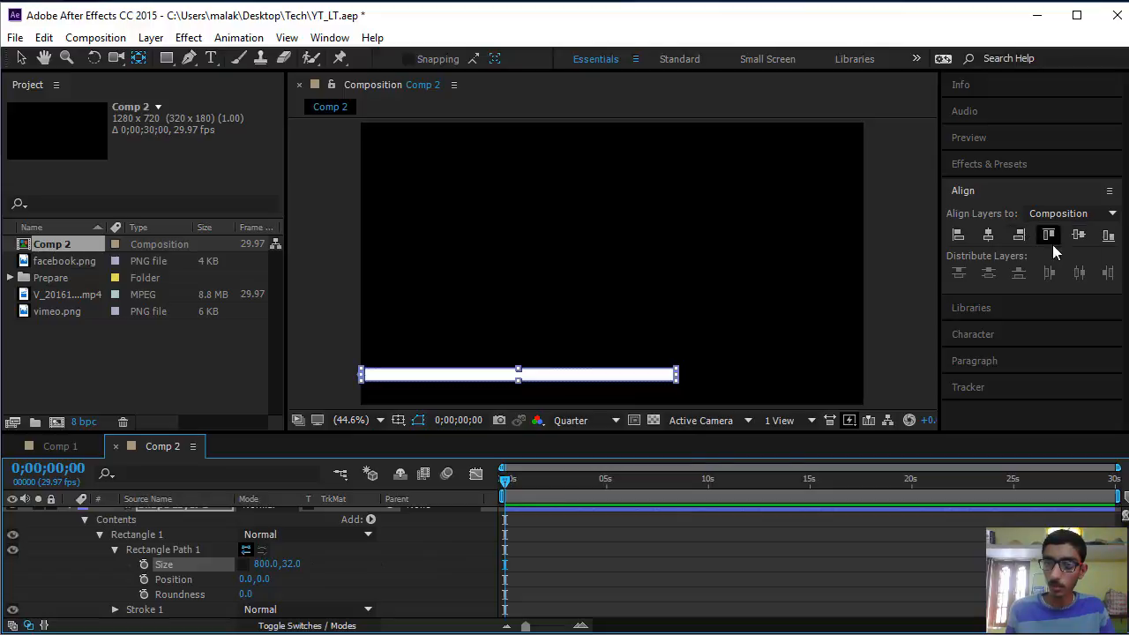
click(1108, 235)
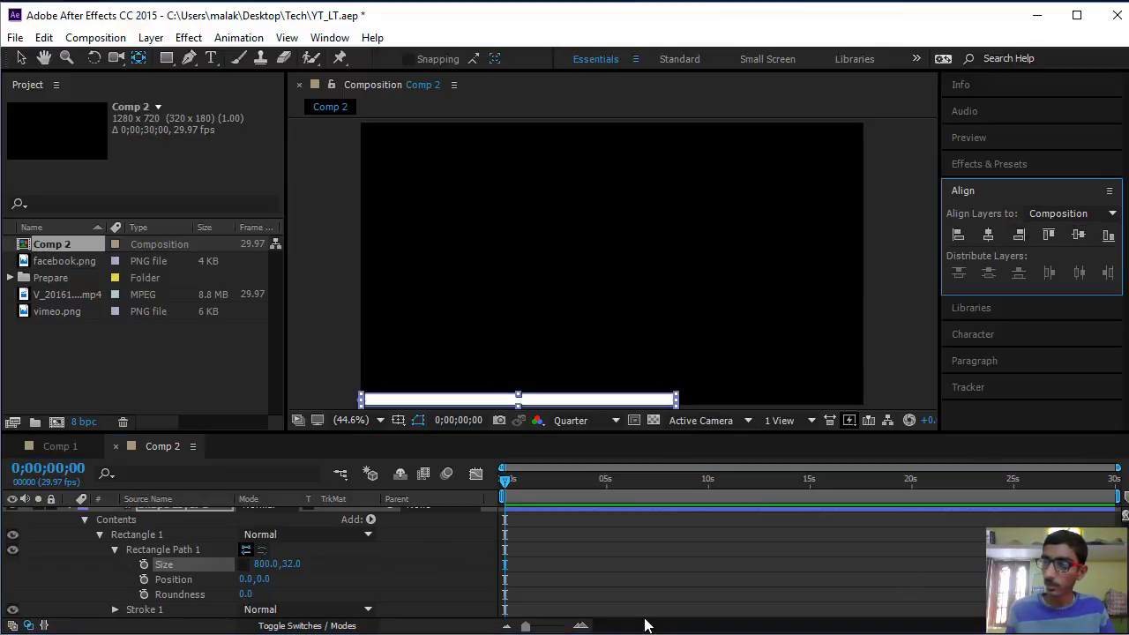
click(506, 487)
key(space)
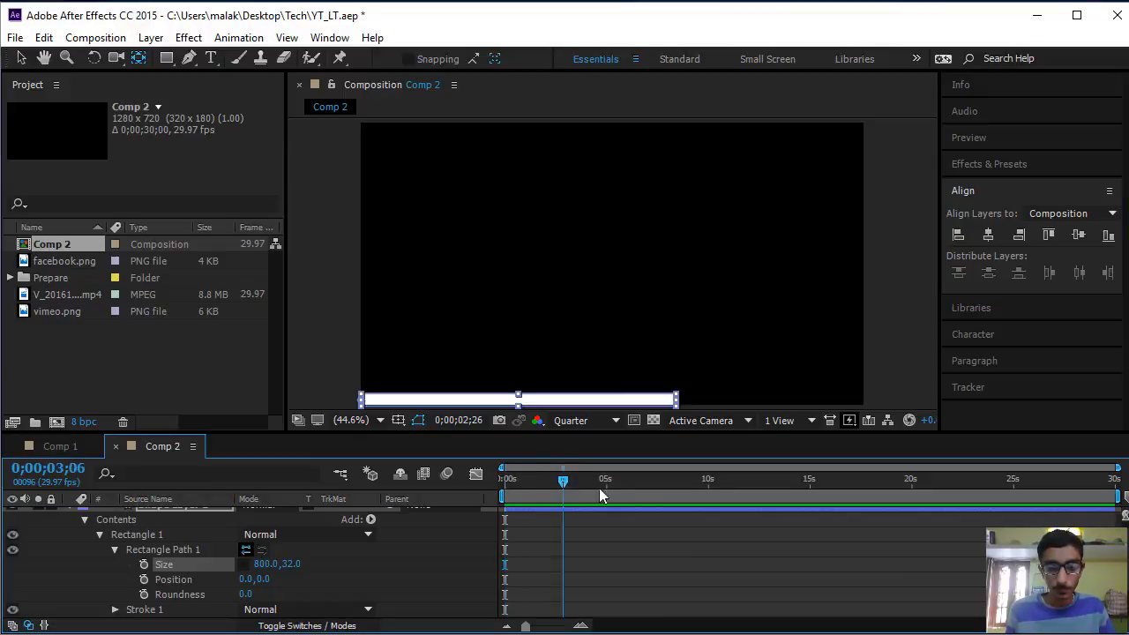
key(space)
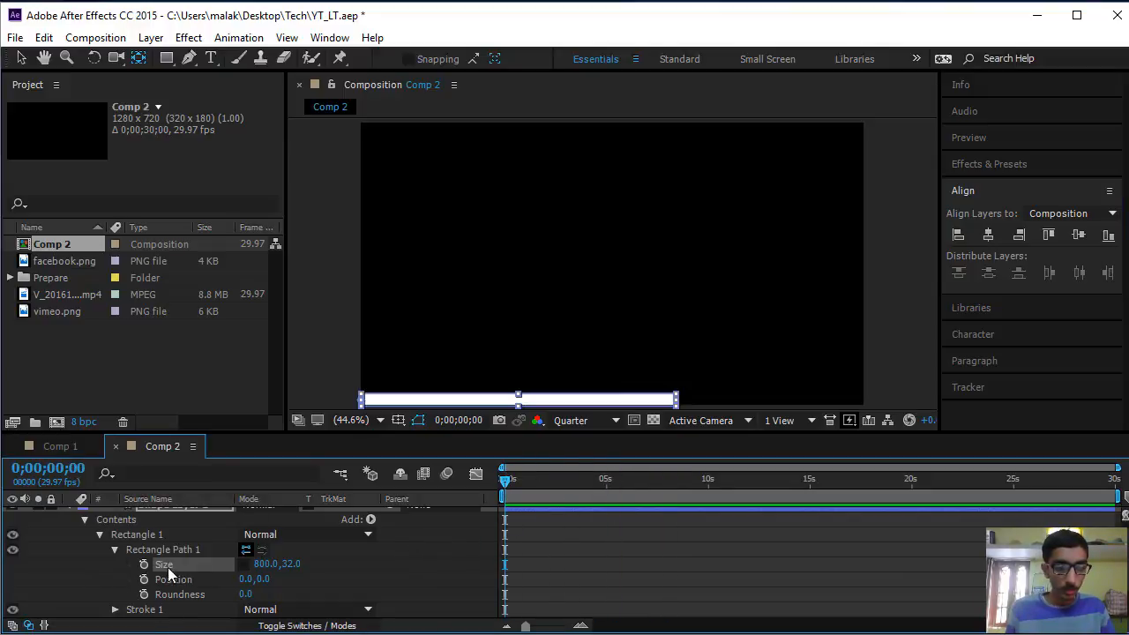
Collapse Shape Layer 1's contents, show only its Scale property and unlink the scale proportions
scroll(129, 559, up, 1)
click(85, 529)
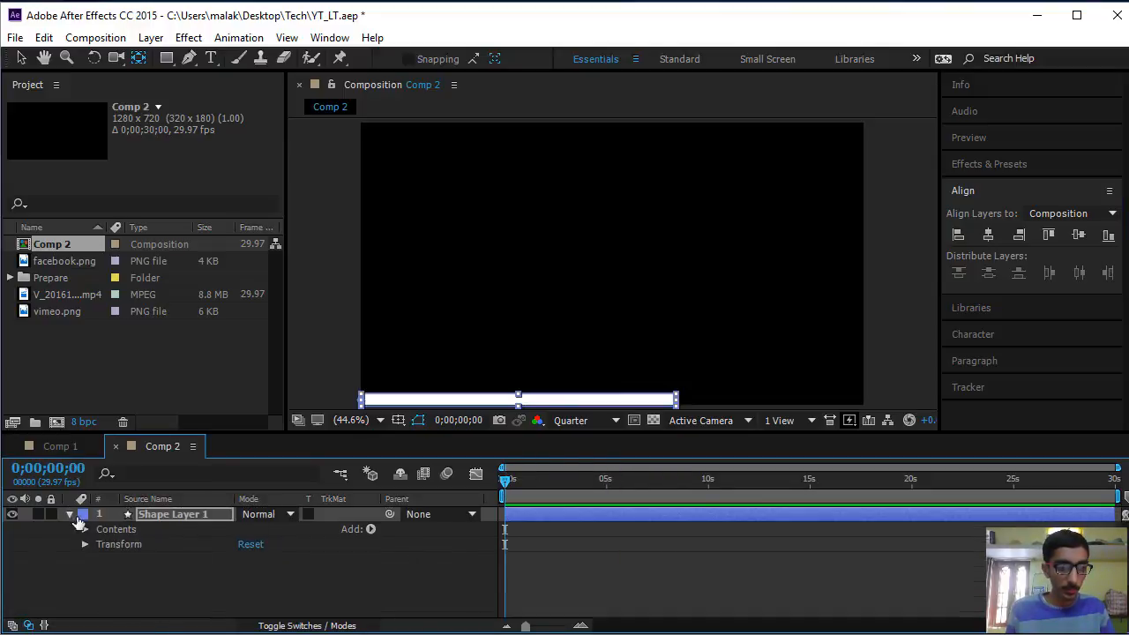
click(70, 516)
click(202, 518)
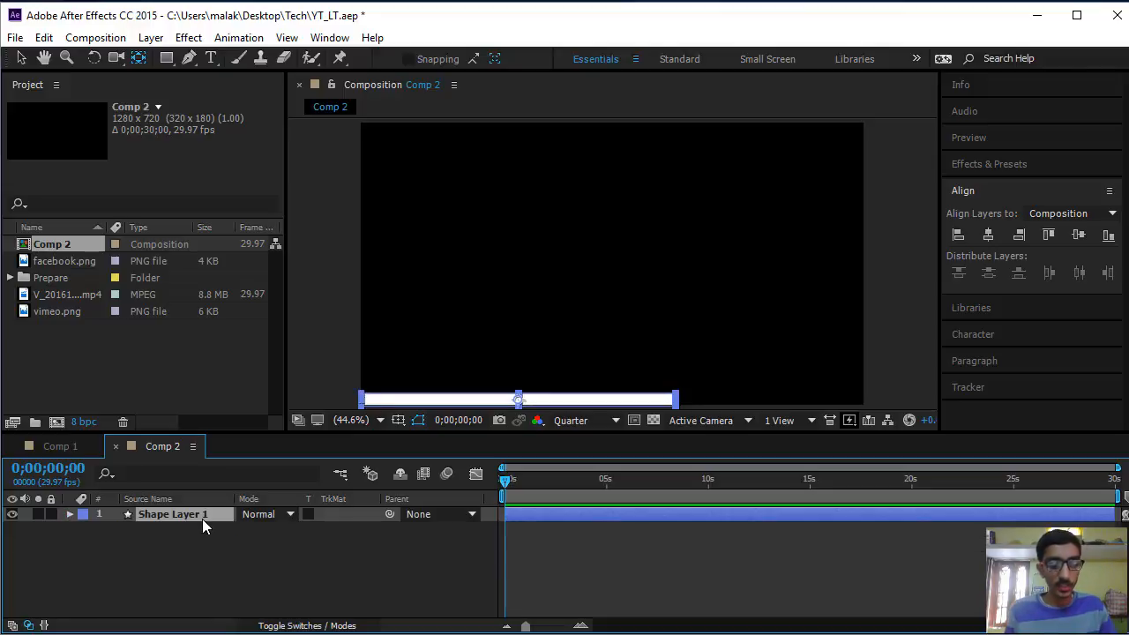
key(s)
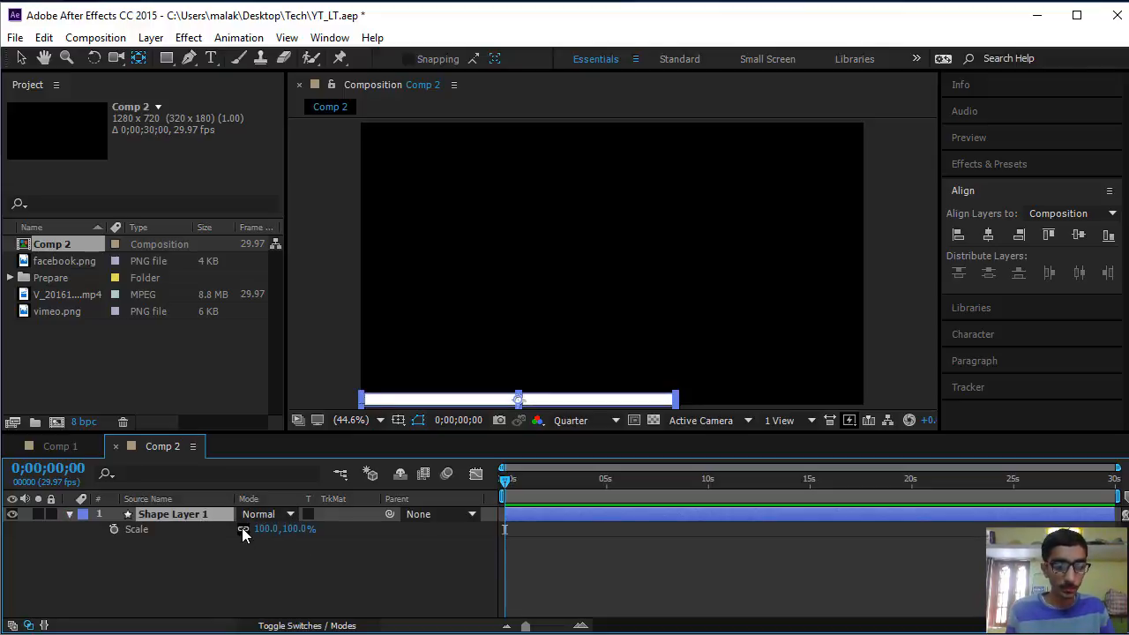
drag(300, 529, 314, 561)
key(ctrl+z)
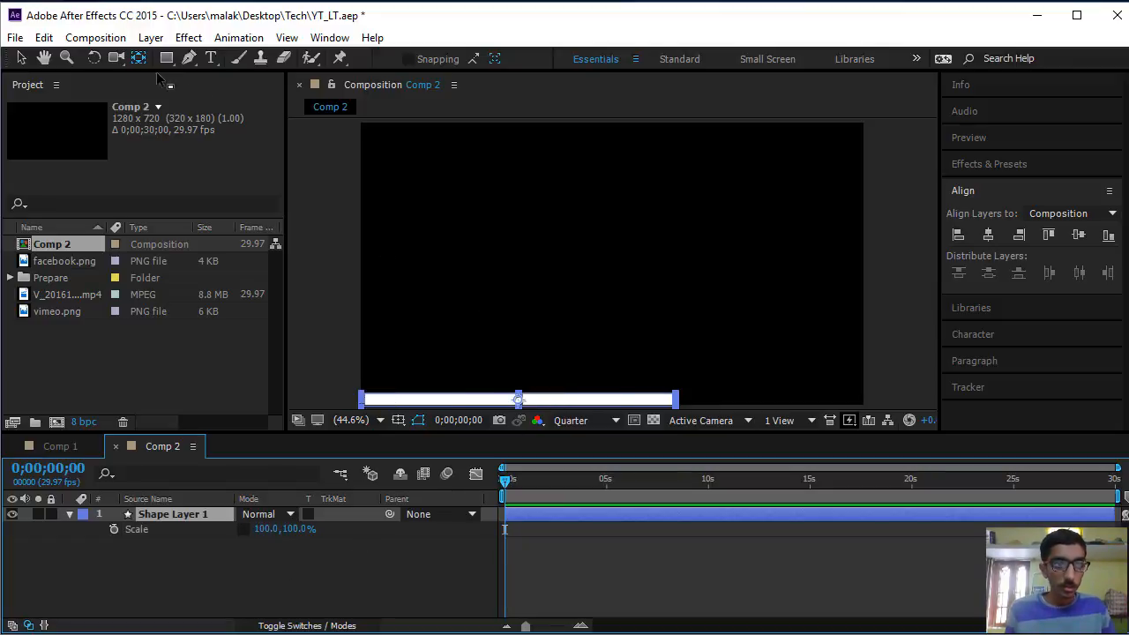
Move Shape Layer 1's anchor point to the bar's left end and set its horizontal scale to 0%
drag(518, 400, 361, 400)
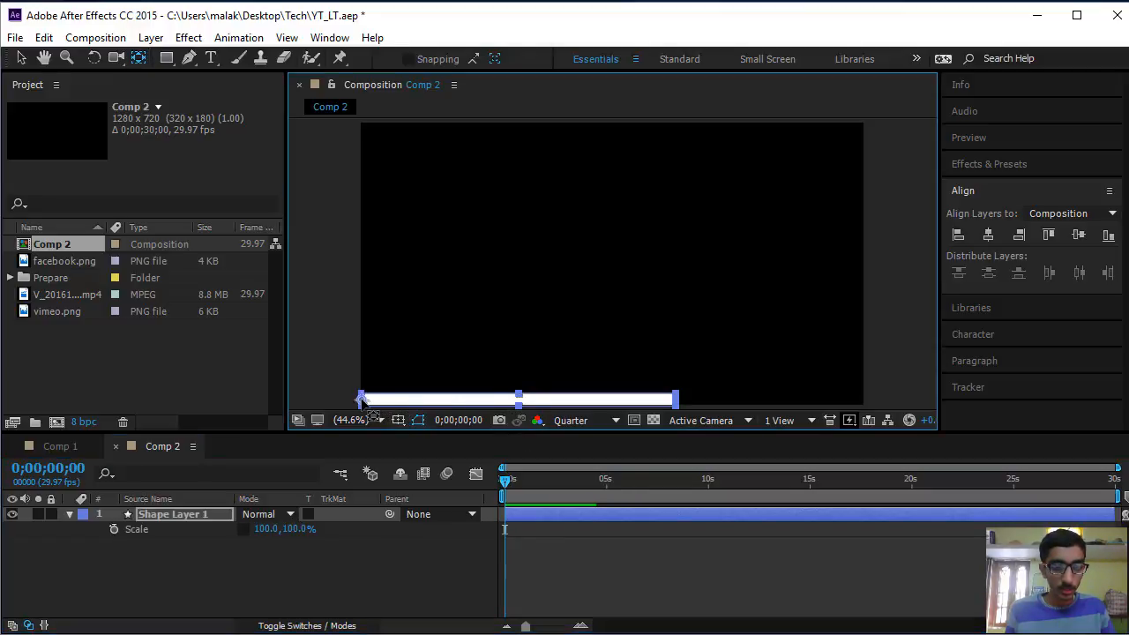
click(21, 58)
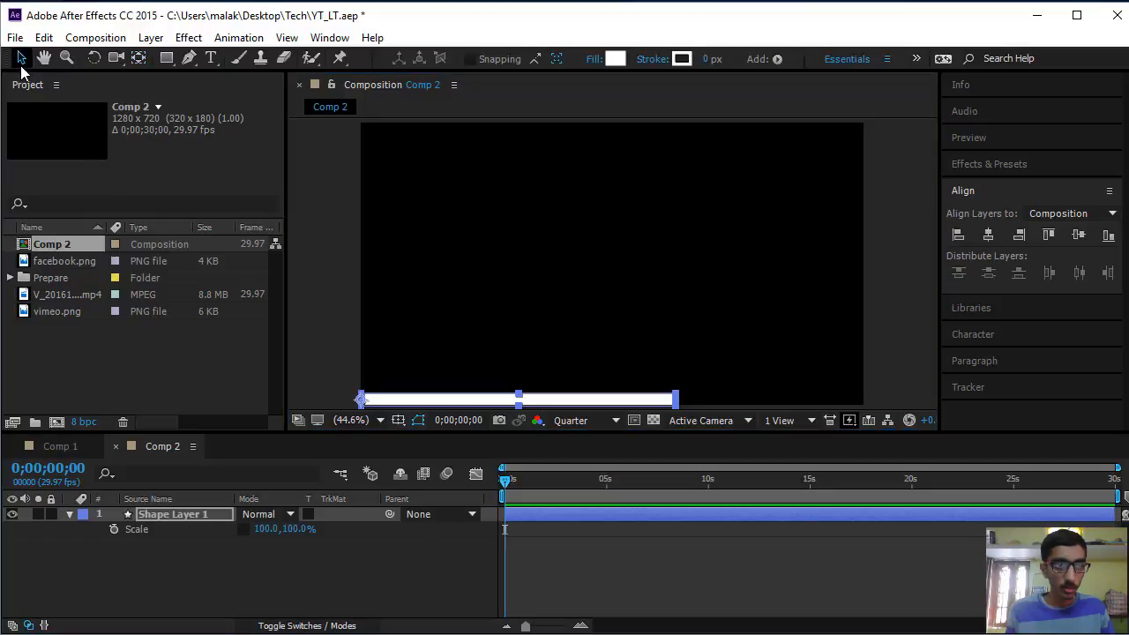
drag(256, 529, 226, 537)
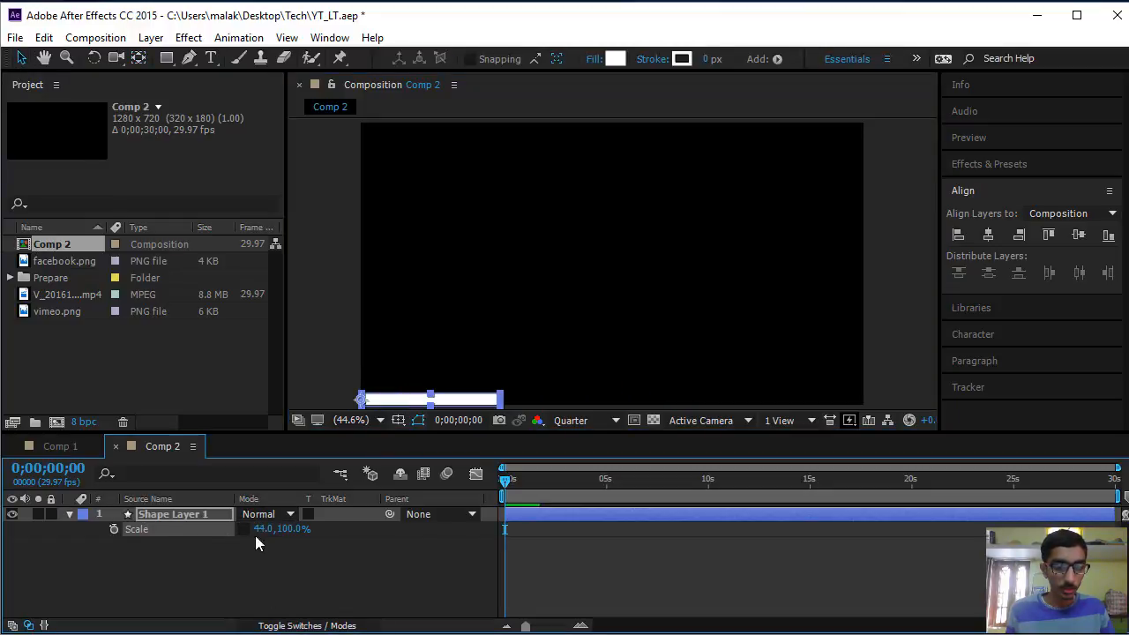
click(262, 529)
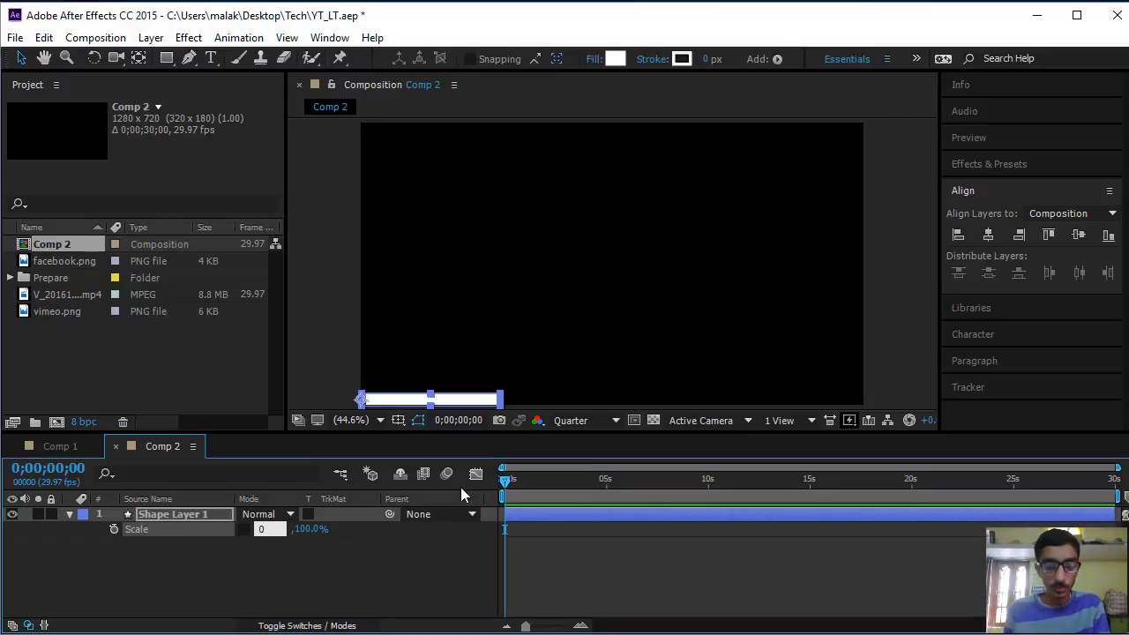
text(0)
key(Return)
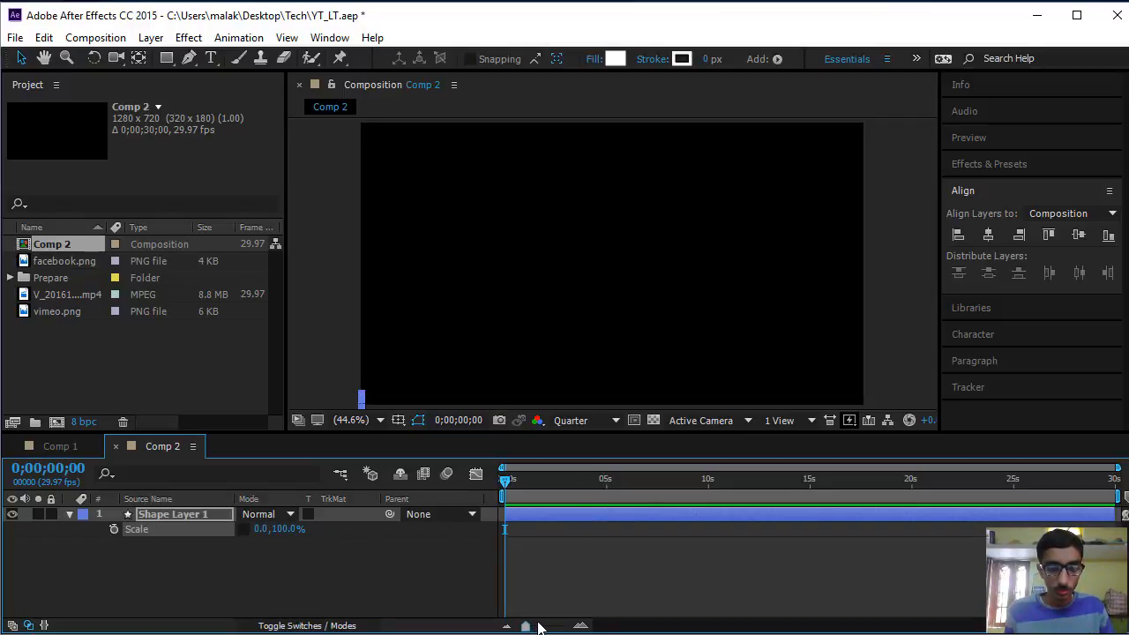
Zoom in the timeline and start keyframing Shape Layer 1's Scale at 0 seconds
drag(526, 627, 554, 627)
drag(503, 482, 581, 495)
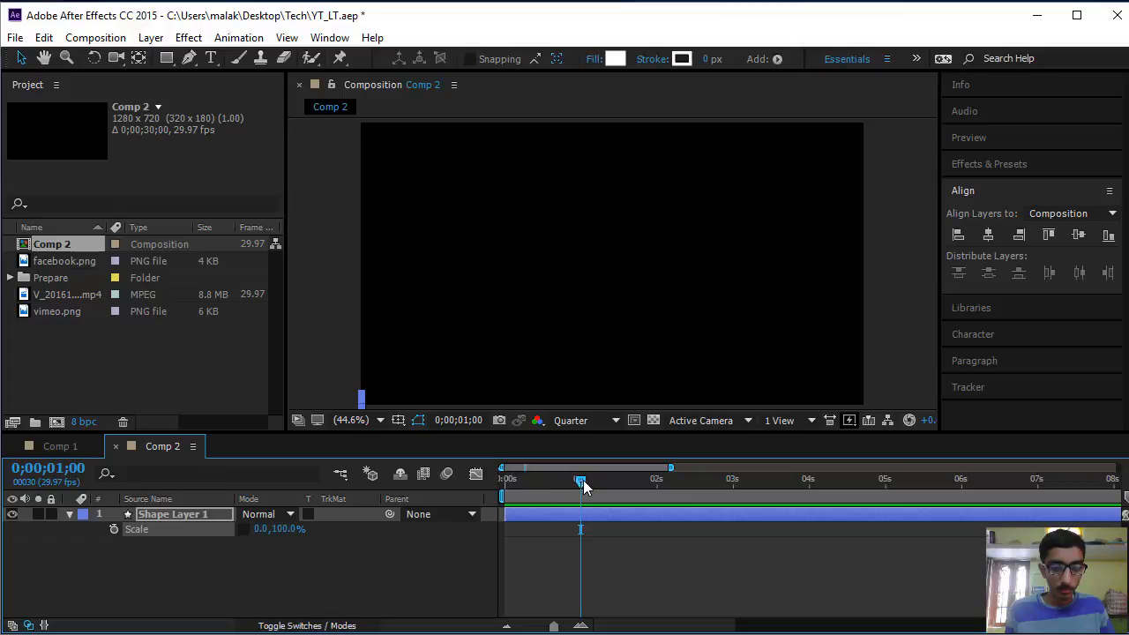
drag(583, 480, 422, 490)
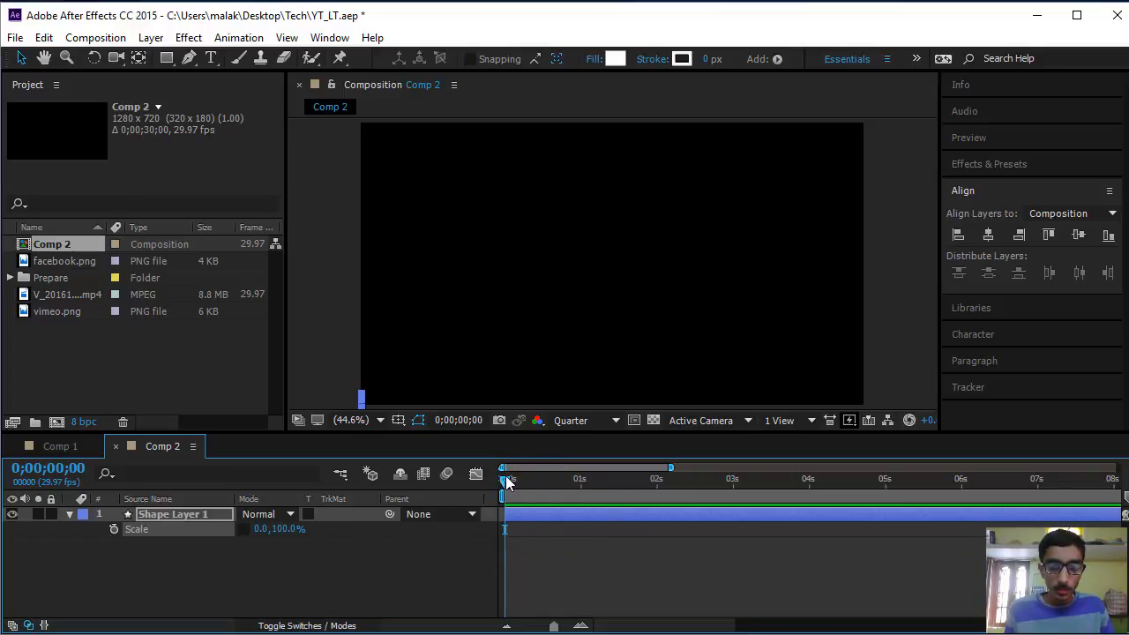
drag(508, 479, 438, 512)
click(115, 528)
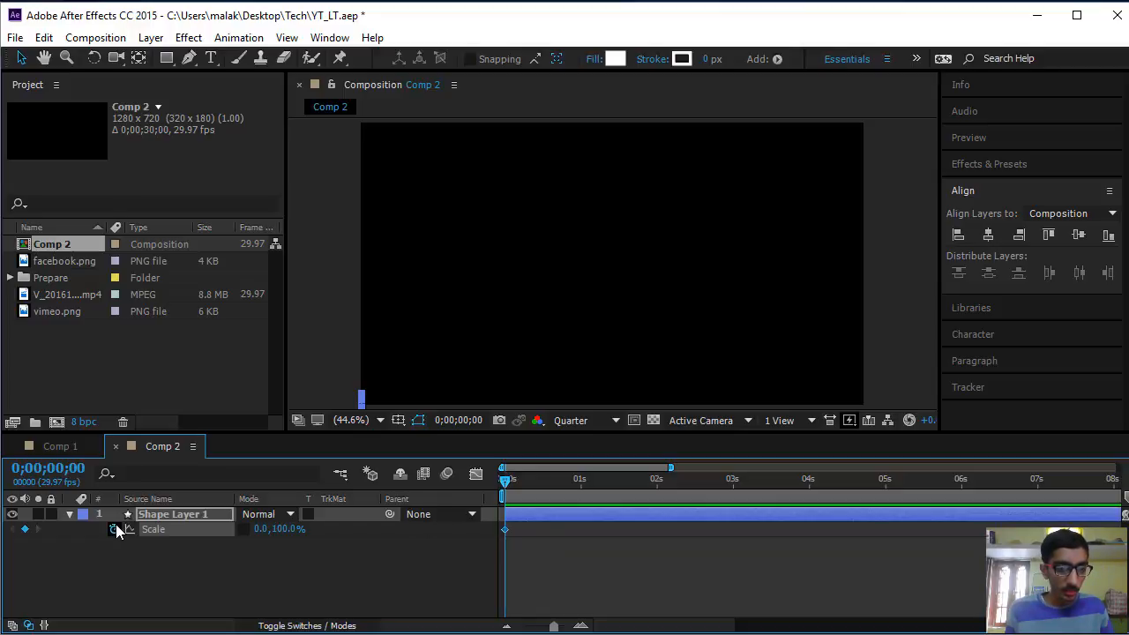
Keyframe Shape Layer 1's horizontal scale at 100% at the 1-second mark
drag(503, 482, 580, 498)
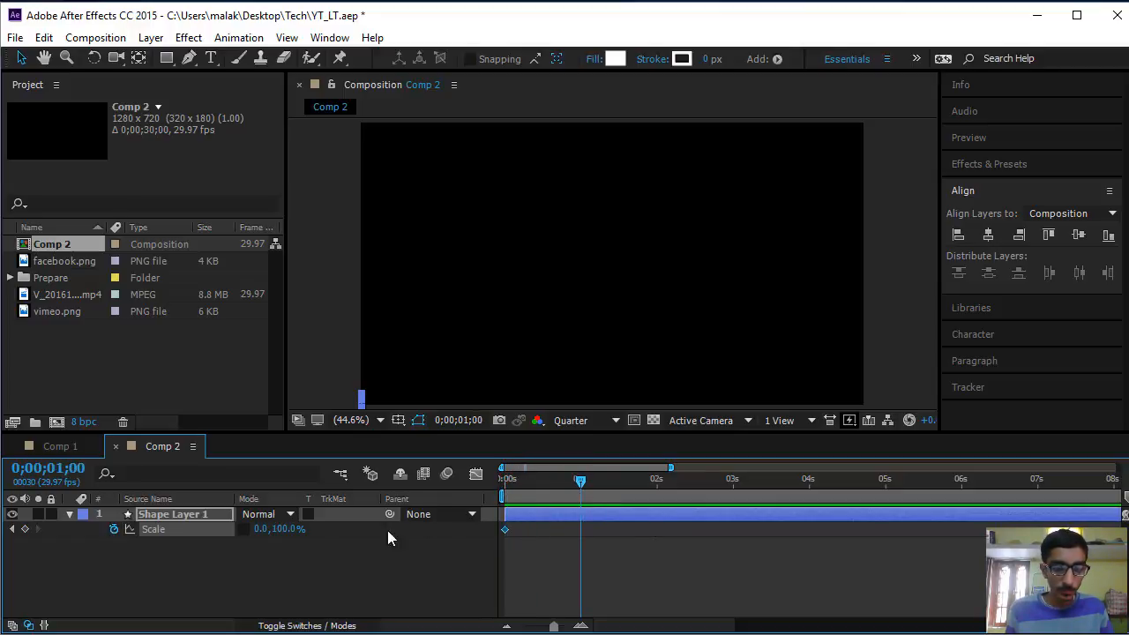
click(258, 528)
text(1)
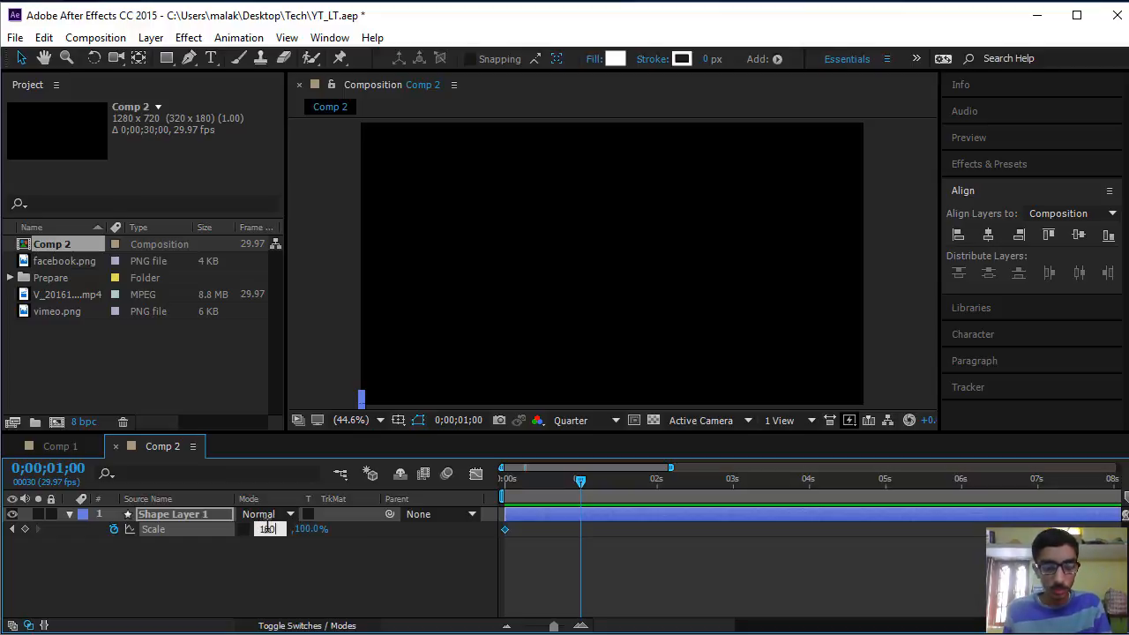
text(00)
key(Return)
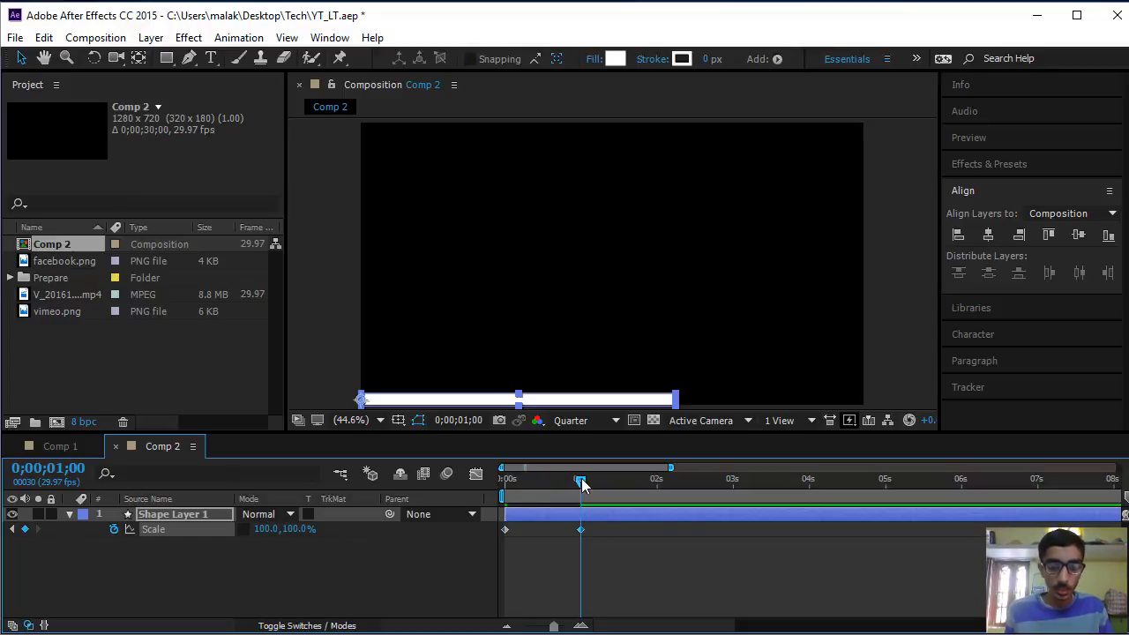
Check the bar's growth from the start and lower its vertical scale to 25% at the 1-second keyframe
drag(582, 483, 468, 542)
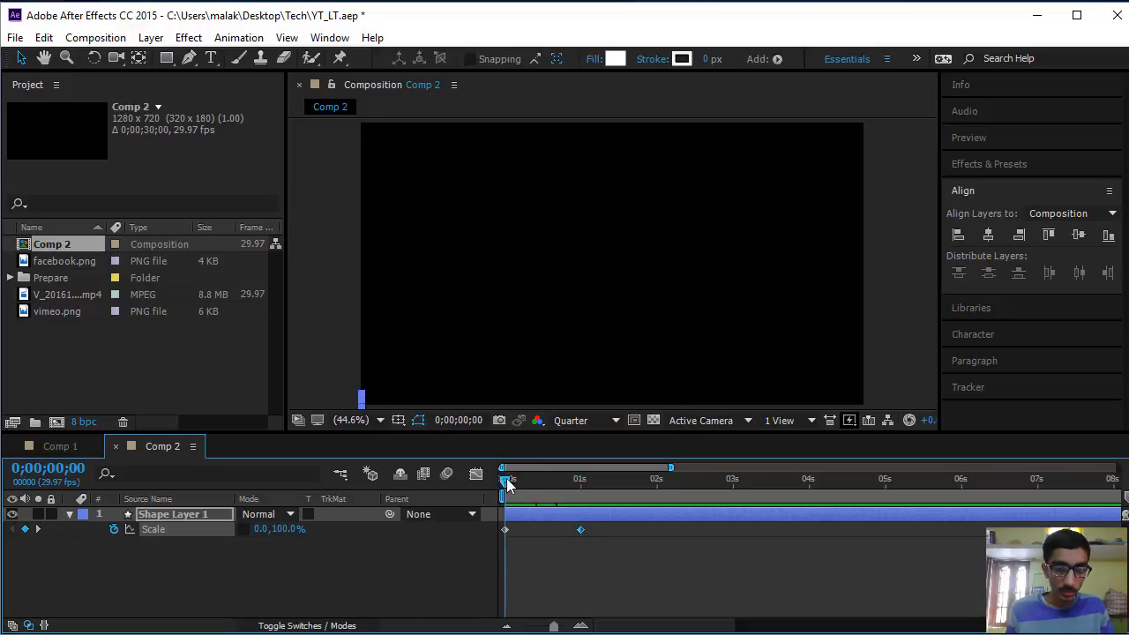
drag(506, 478, 583, 496)
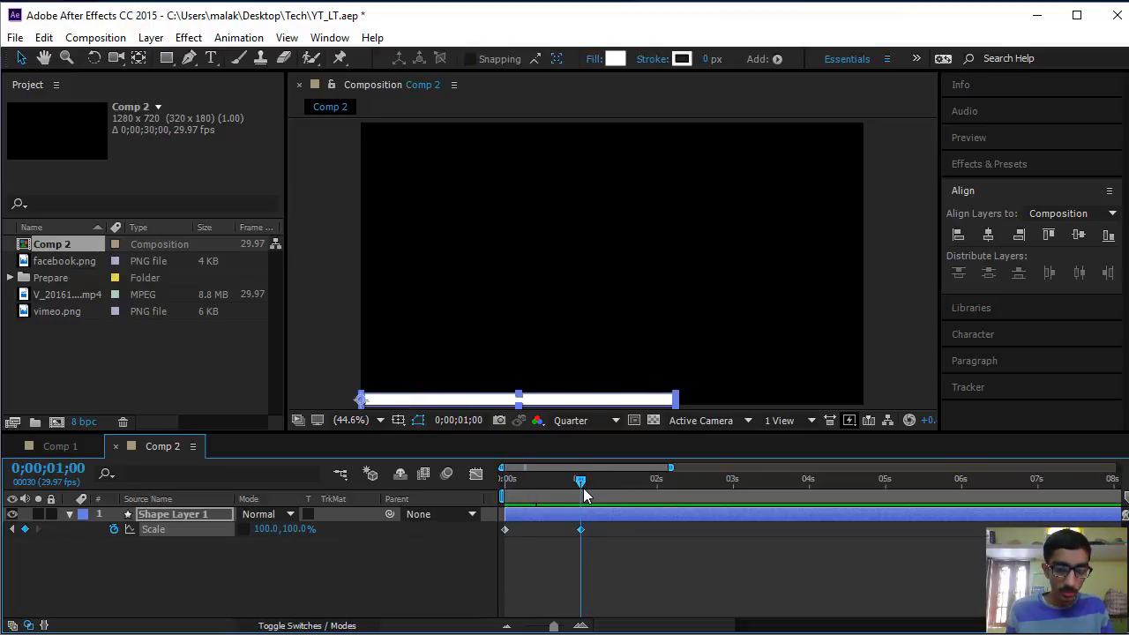
click(287, 528)
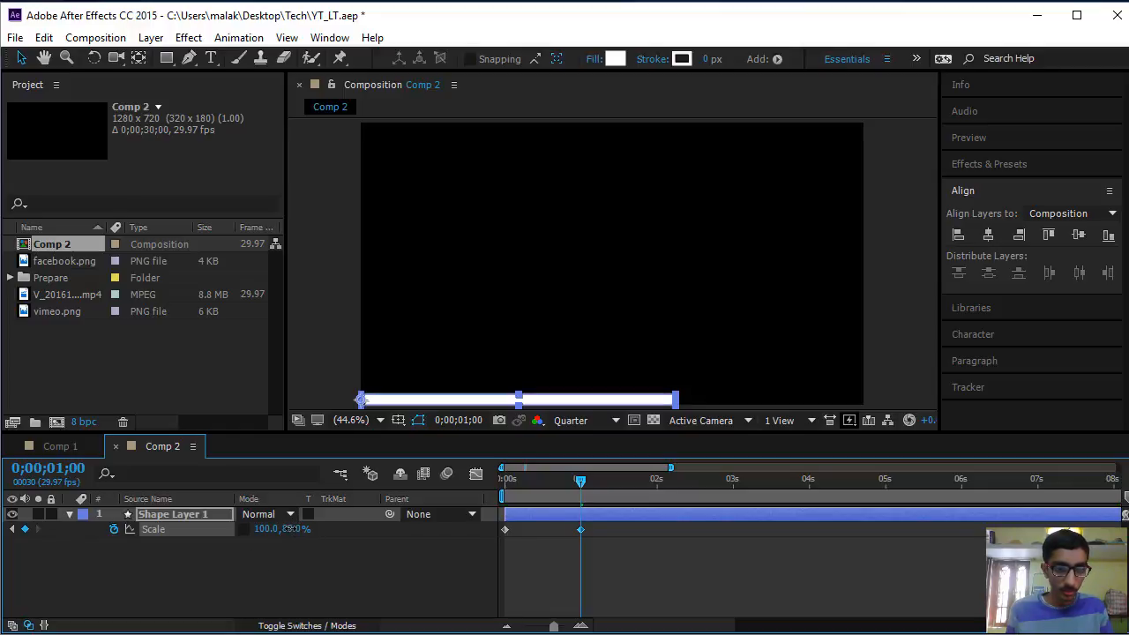
drag(287, 529, 250, 539)
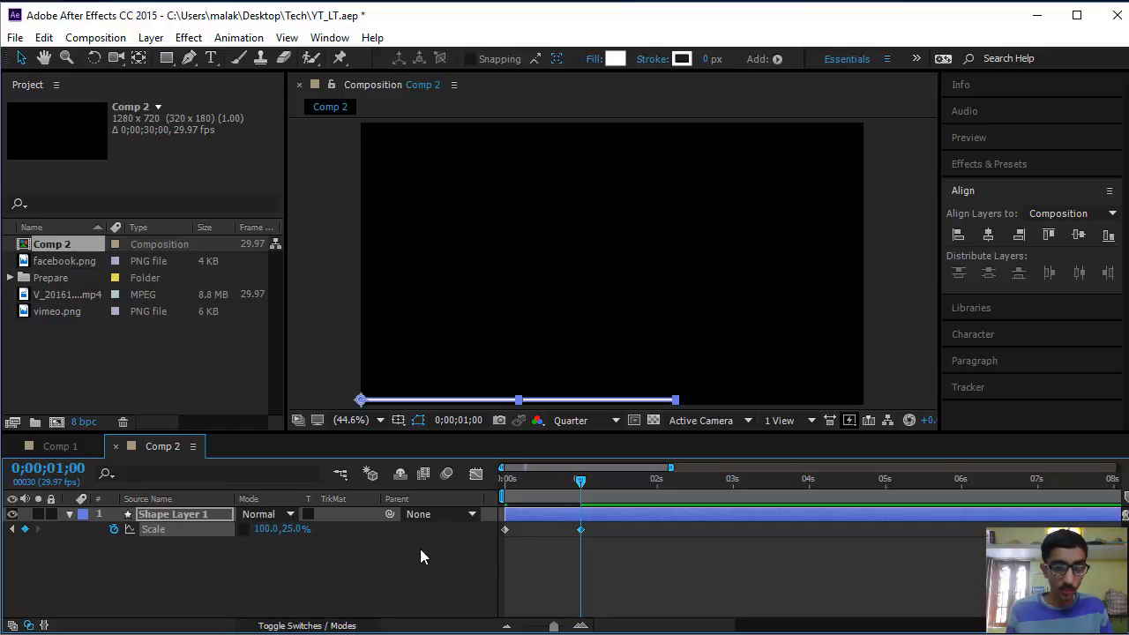
Set Shape Layer 1's vertical scale to 25% at the 0-second keyframe
drag(582, 492, 551, 501)
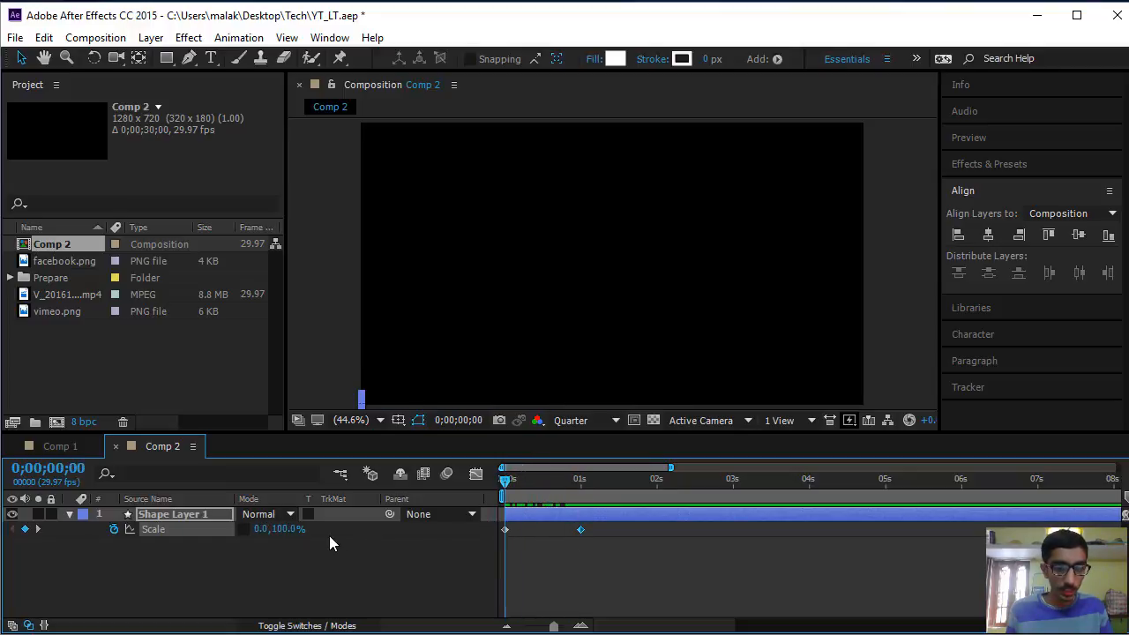
click(291, 530)
text(25)
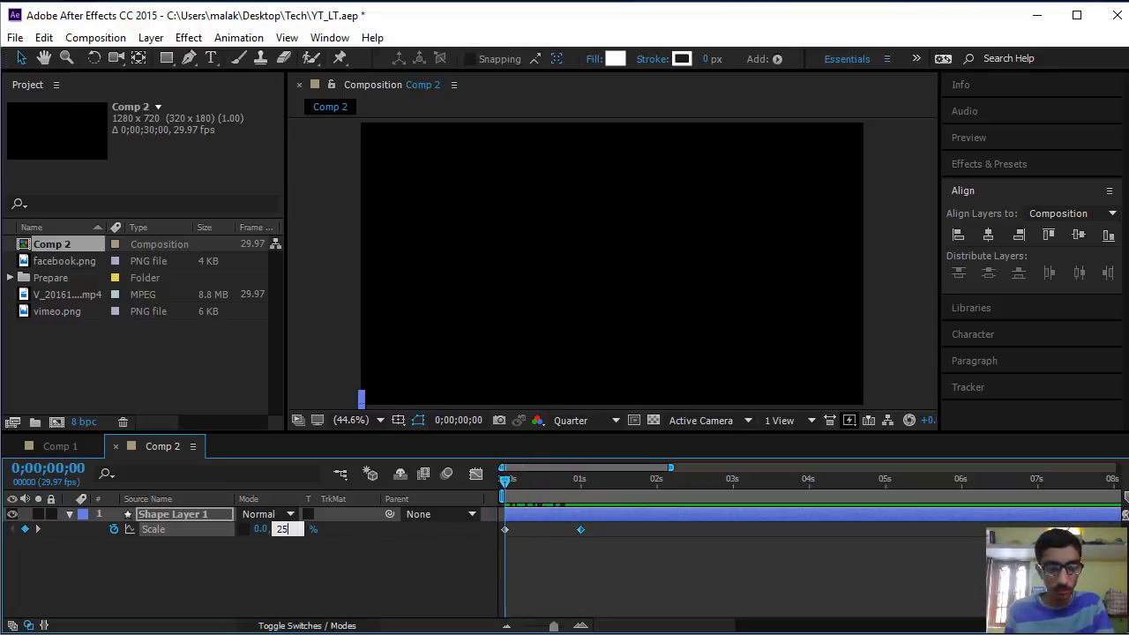
key(Return)
Add a Scale keyframe two frames after the 1-second mark with the vertical scale at 100%
drag(505, 481, 581, 489)
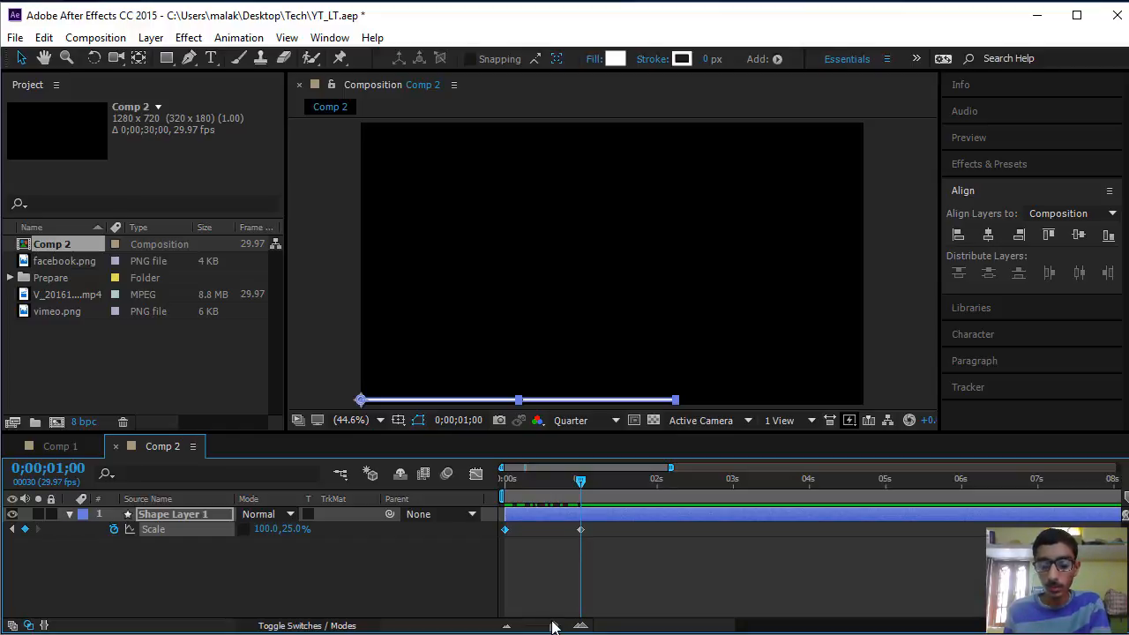
key(Page_Up)
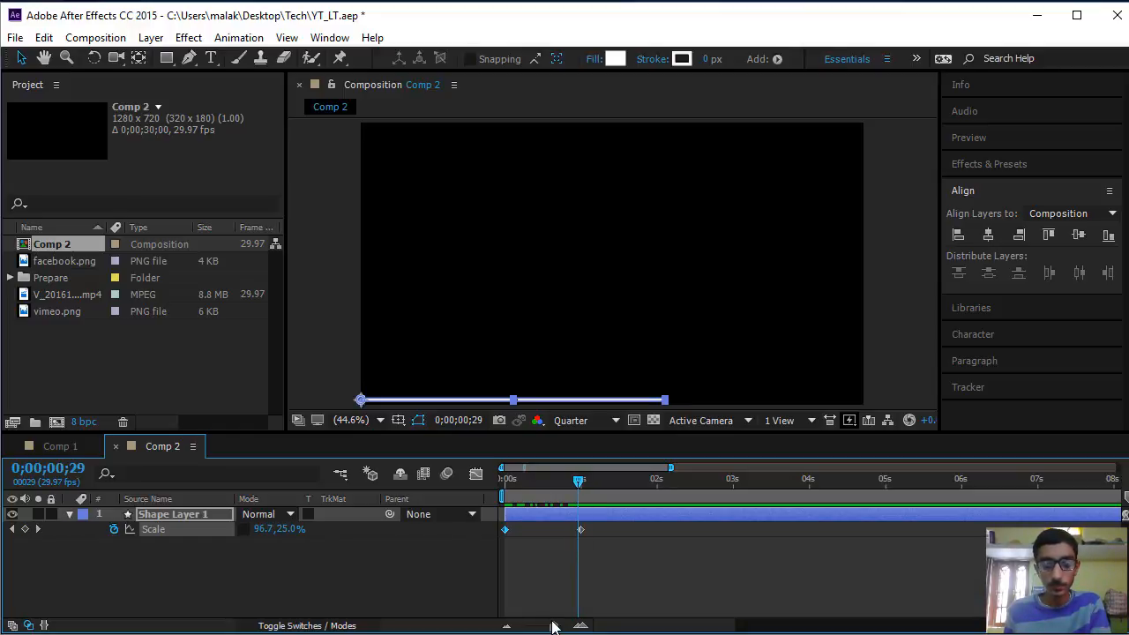
key(Page_Up)
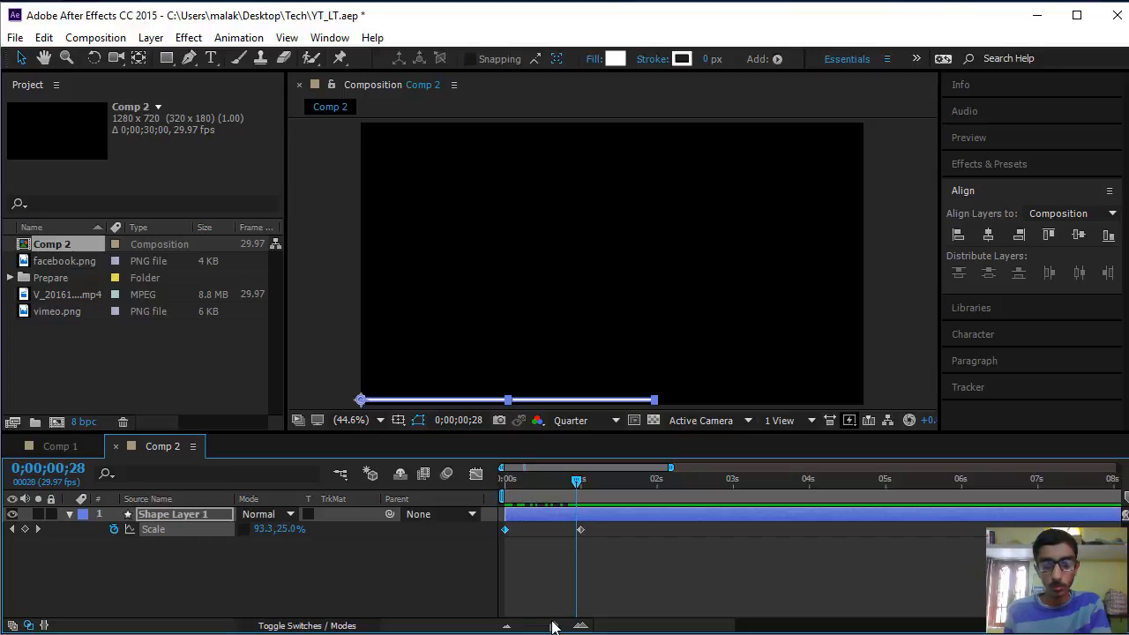
key(Page_Down)
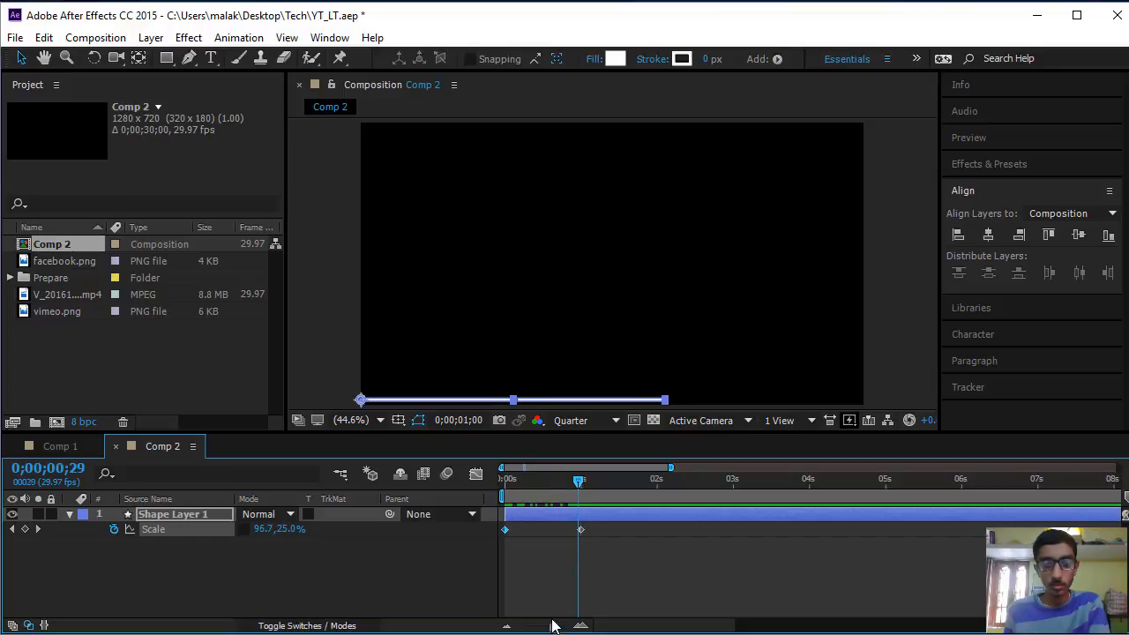
key(Page_Down)
key(Page_Down)
key(Page_Down)
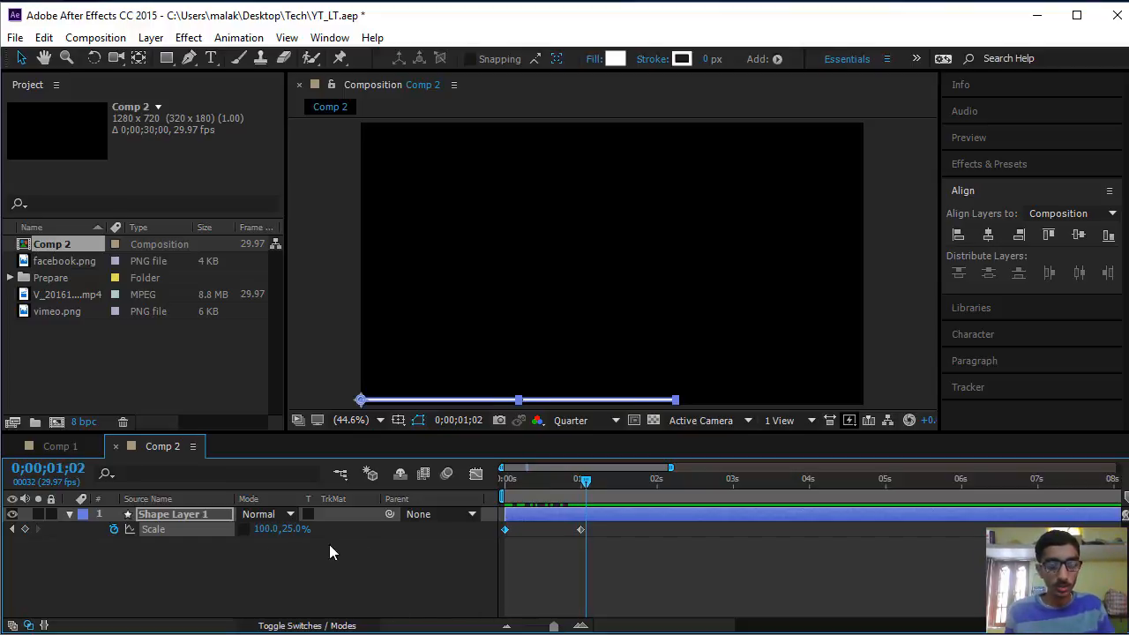
drag(294, 533, 267, 532)
click(298, 529)
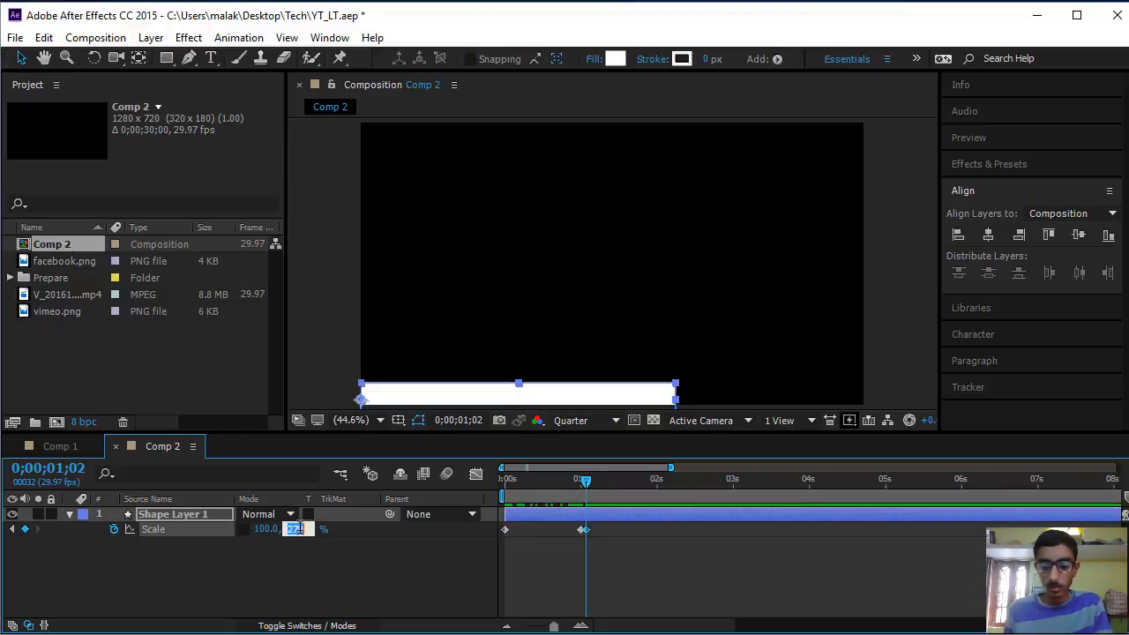
text(100)
key(Return)
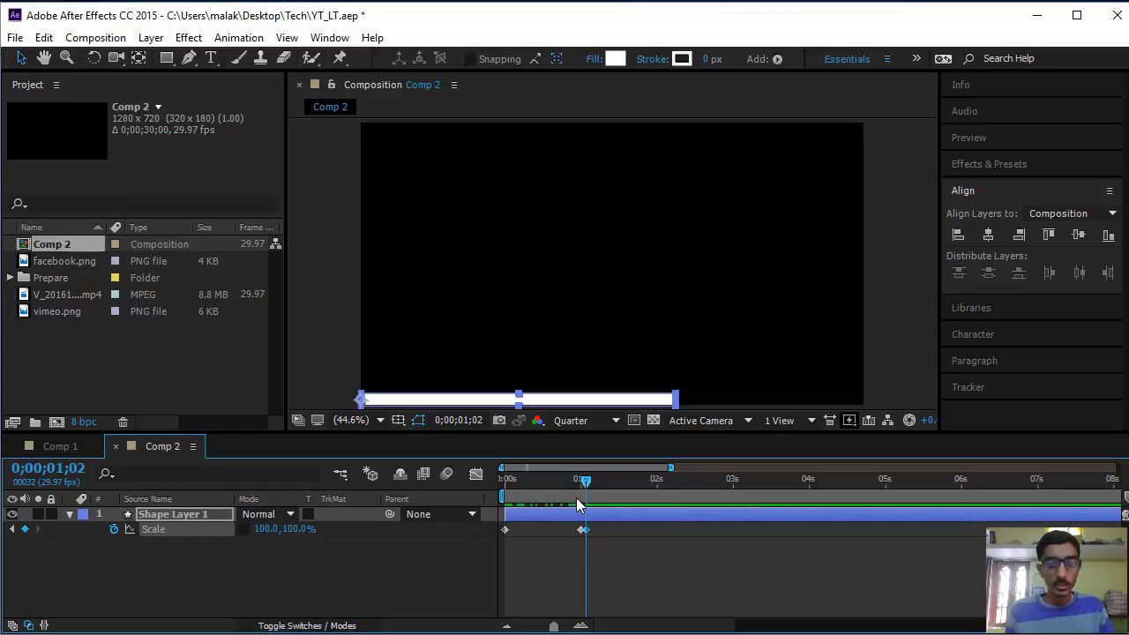
Scrub back to the start and examine Shape Layer 1's selected Scale keyframes in the graph editor
drag(586, 481, 463, 514)
click(332, 363)
drag(667, 554, 492, 513)
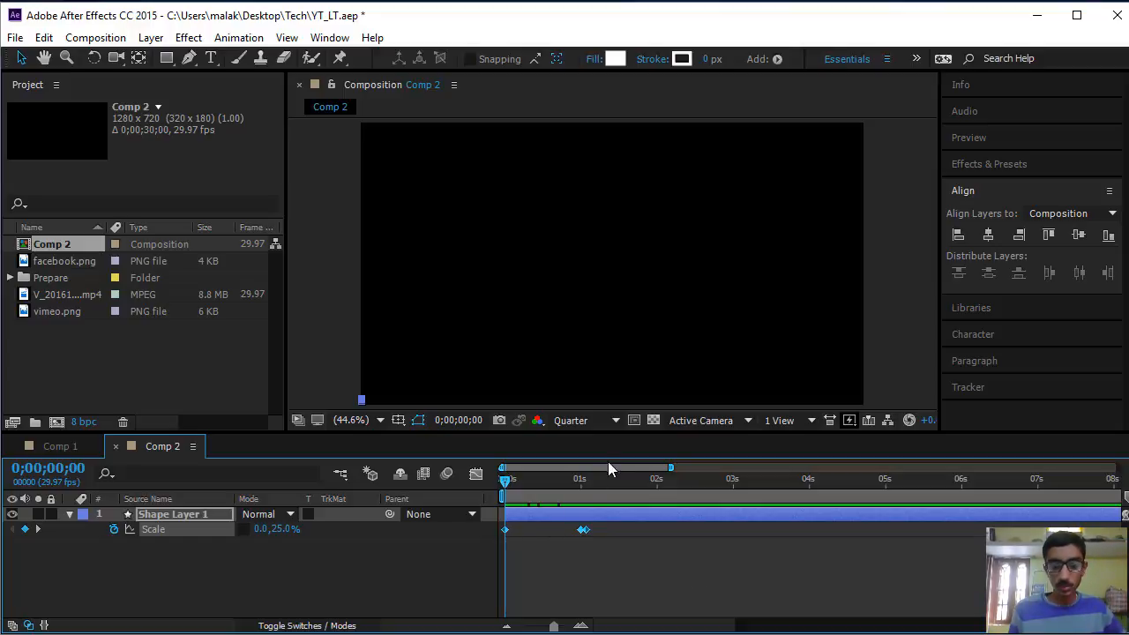
click(475, 473)
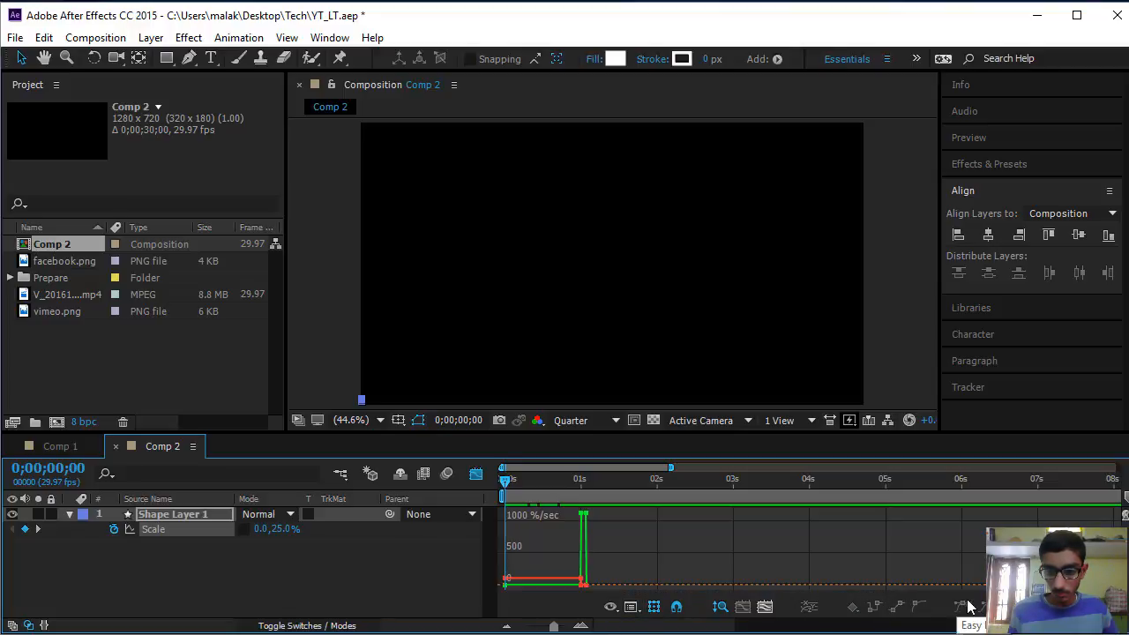
click(475, 475)
drag(641, 552, 502, 512)
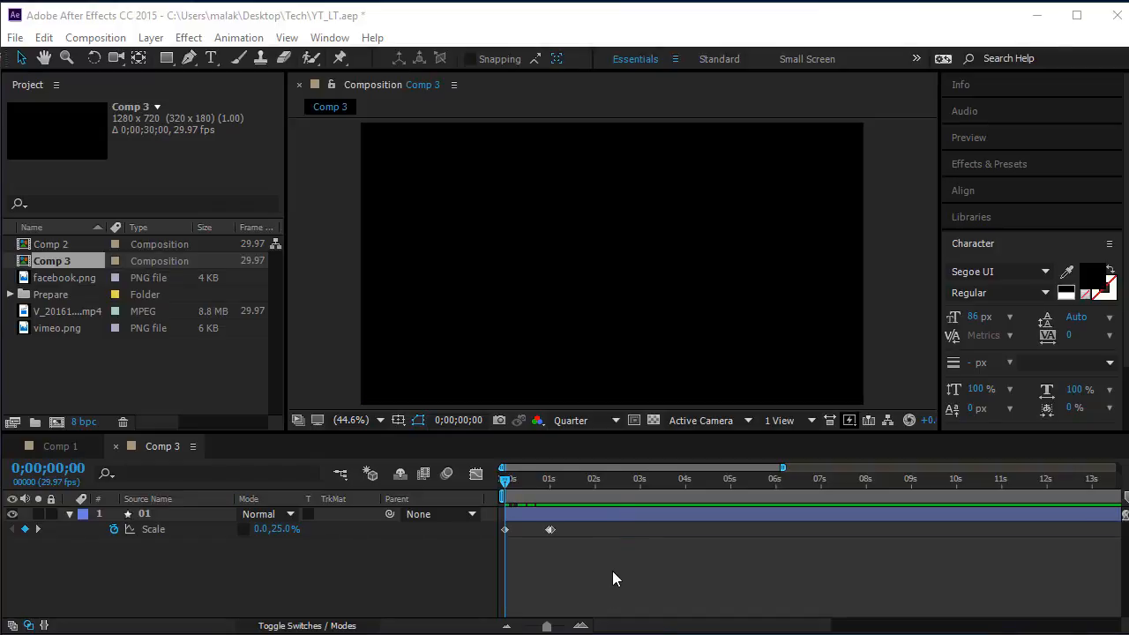
Apply Easy Ease to layer 01's Scale keyframes and reshape the speed graph into early peaks, placing the last two keyframes at about 1.3 and 1.9 s
mouse_move(613, 582)
mouse_down()
mouse_move(517, 499)
mouse_move(473, 500)
mouse_up()
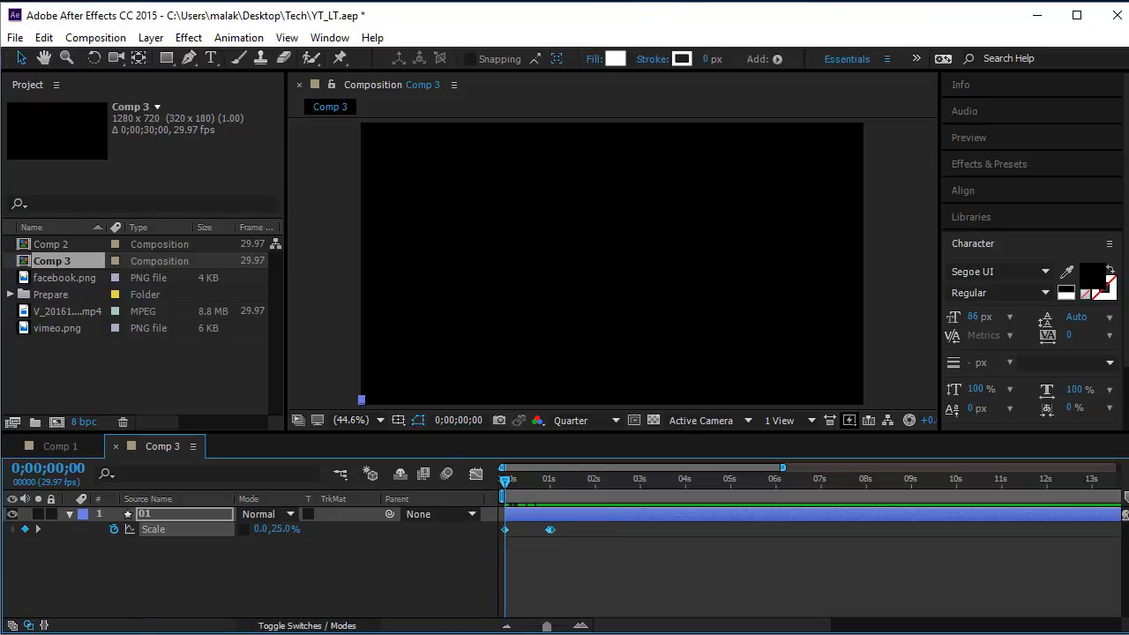
key(F9)
click(475, 475)
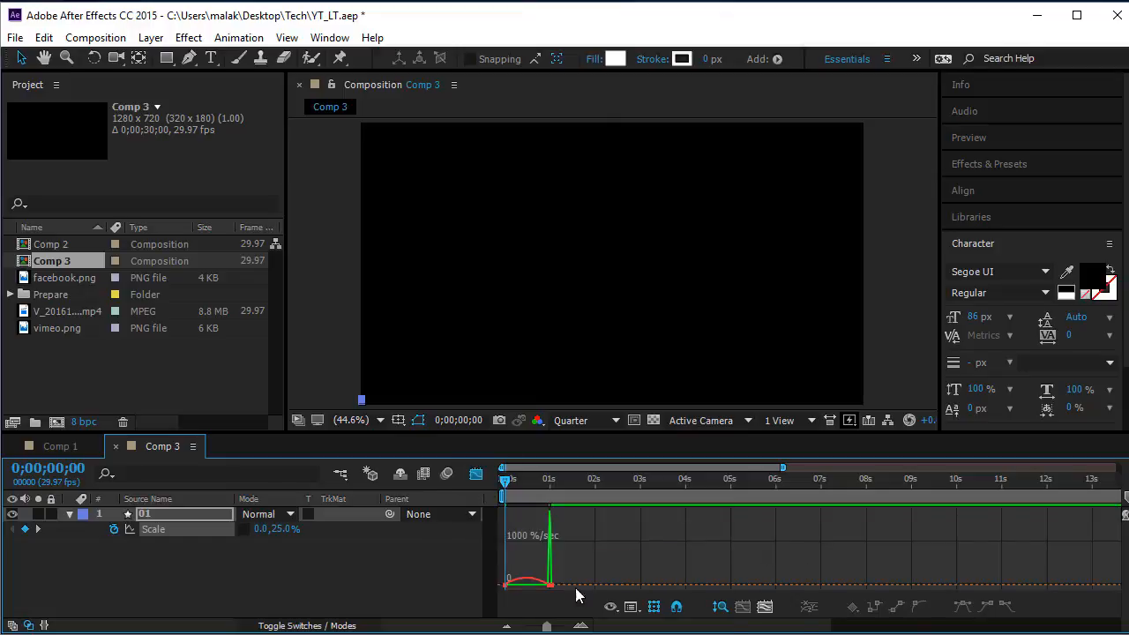
drag(572, 569, 501, 599)
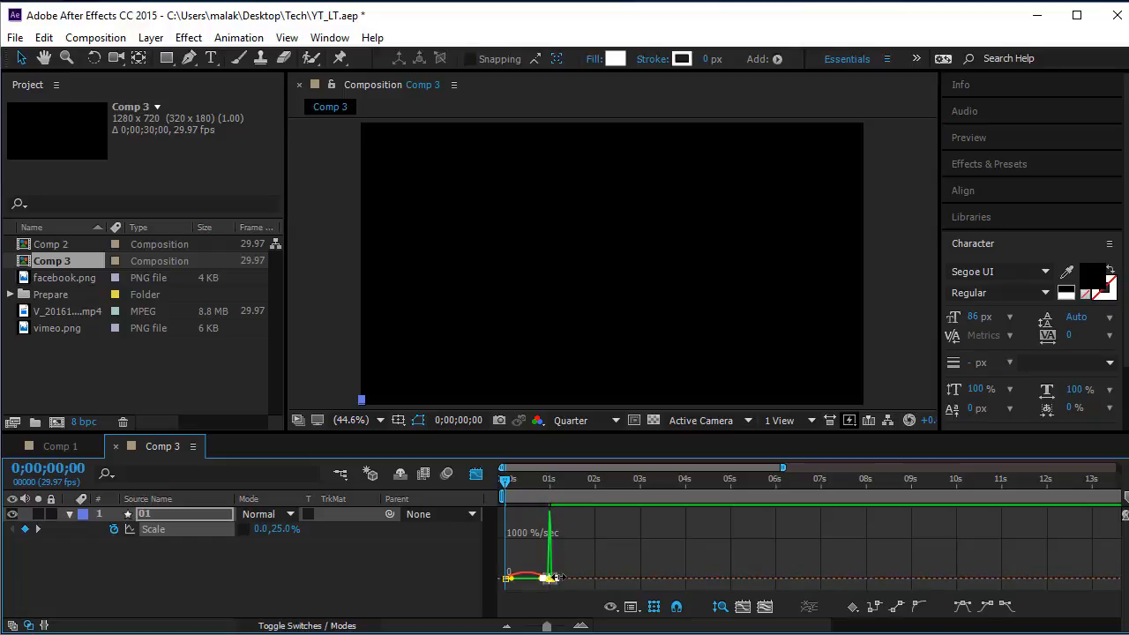
mouse_move(554, 578)
mouse_down()
mouse_move(575, 569)
mouse_move(595, 580)
mouse_move(510, 579)
mouse_move(584, 583)
mouse_move(570, 575)
mouse_up()
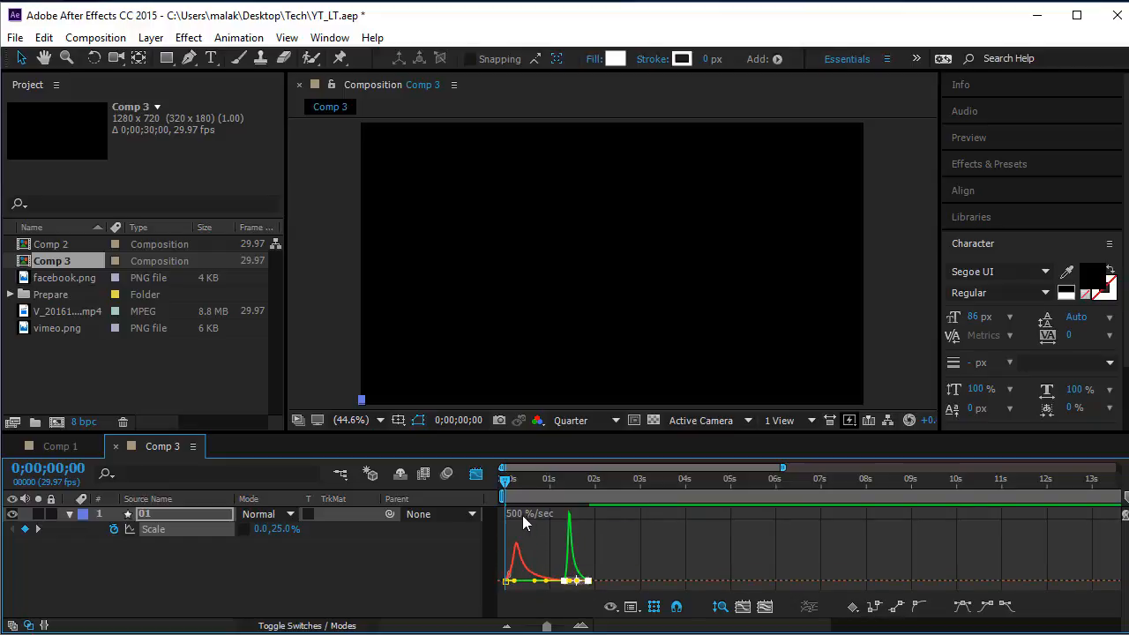
click(475, 474)
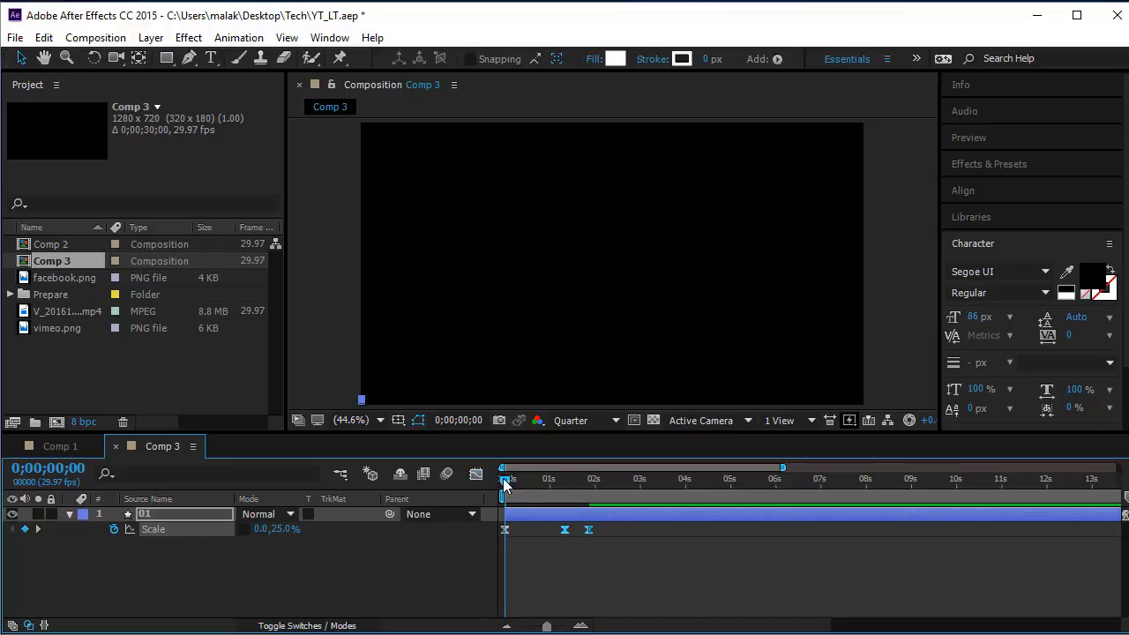
Play back layer 01's eased scale animation from the start and return to 0 seconds
mouse_move(505, 480)
mouse_down()
mouse_move(564, 485)
mouse_move(485, 483)
mouse_up()
key(space)
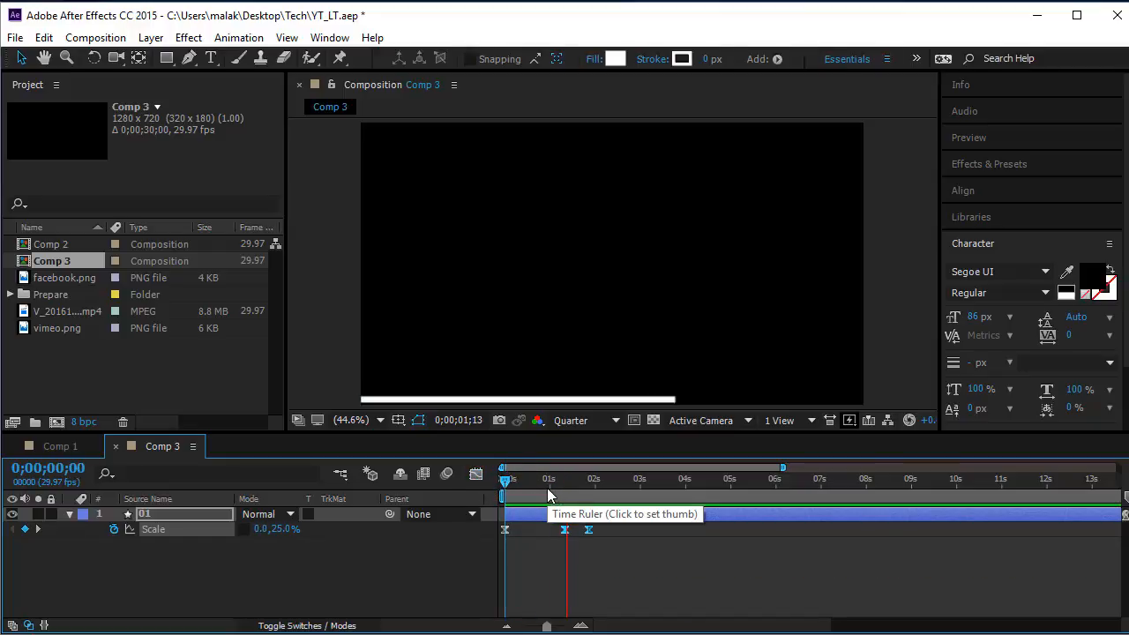
mouse_move(505, 484)
mouse_down()
mouse_move(534, 481)
mouse_move(520, 484)
mouse_up()
key(Home)
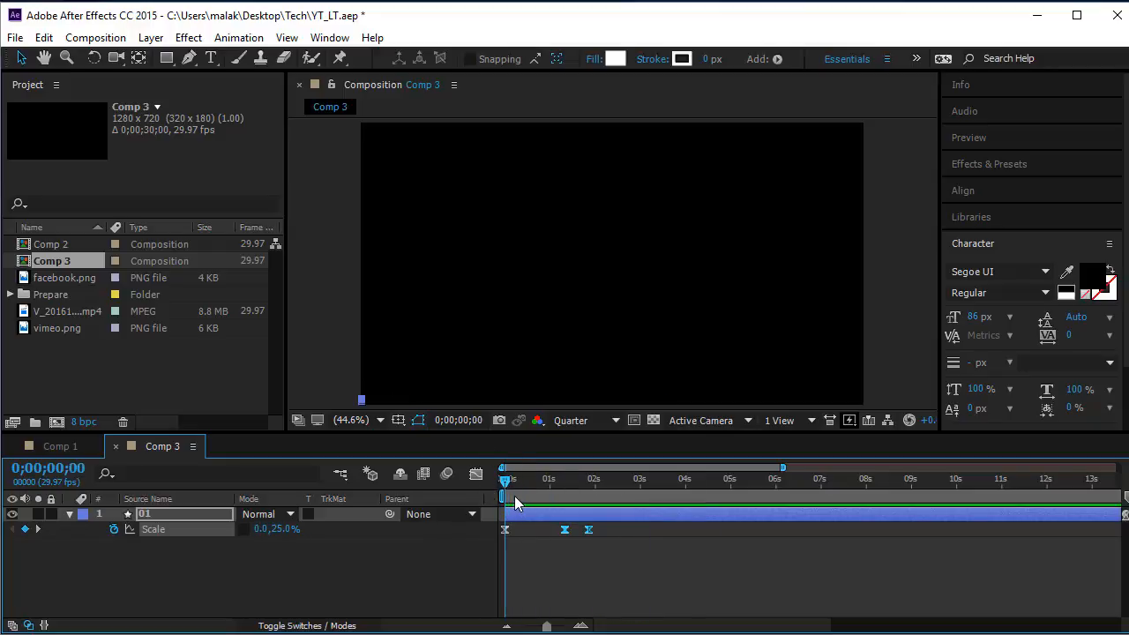
mouse_move(503, 483)
mouse_down()
mouse_move(535, 483)
mouse_move(504, 483)
mouse_up()
Collapse layer 01's properties in the timeline
click(124, 515)
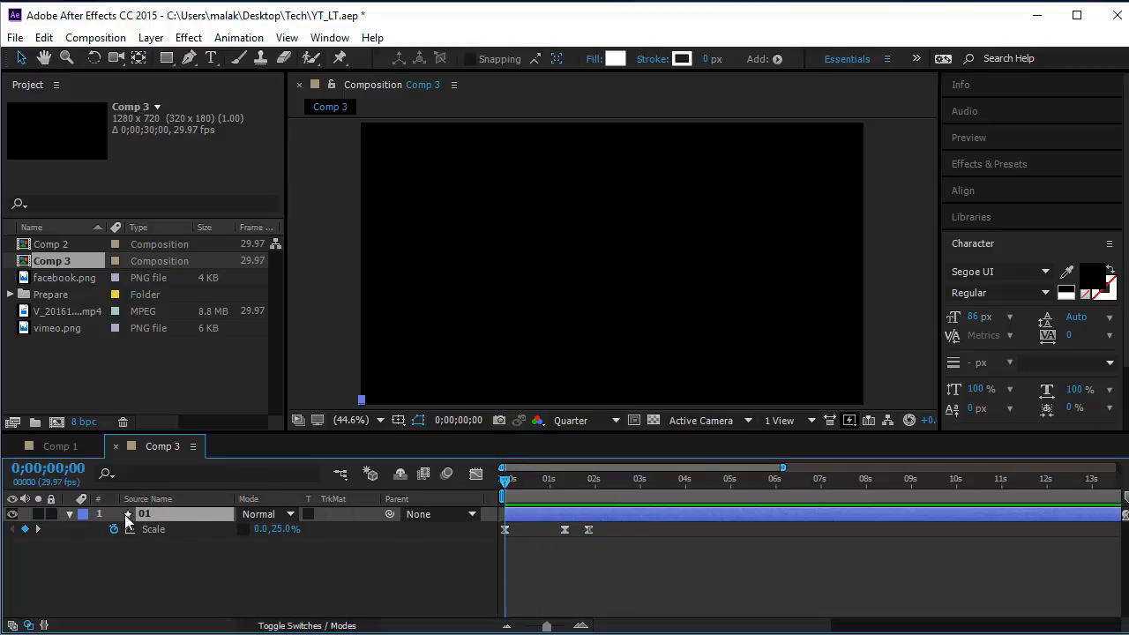
click(70, 513)
click(174, 557)
click(186, 518)
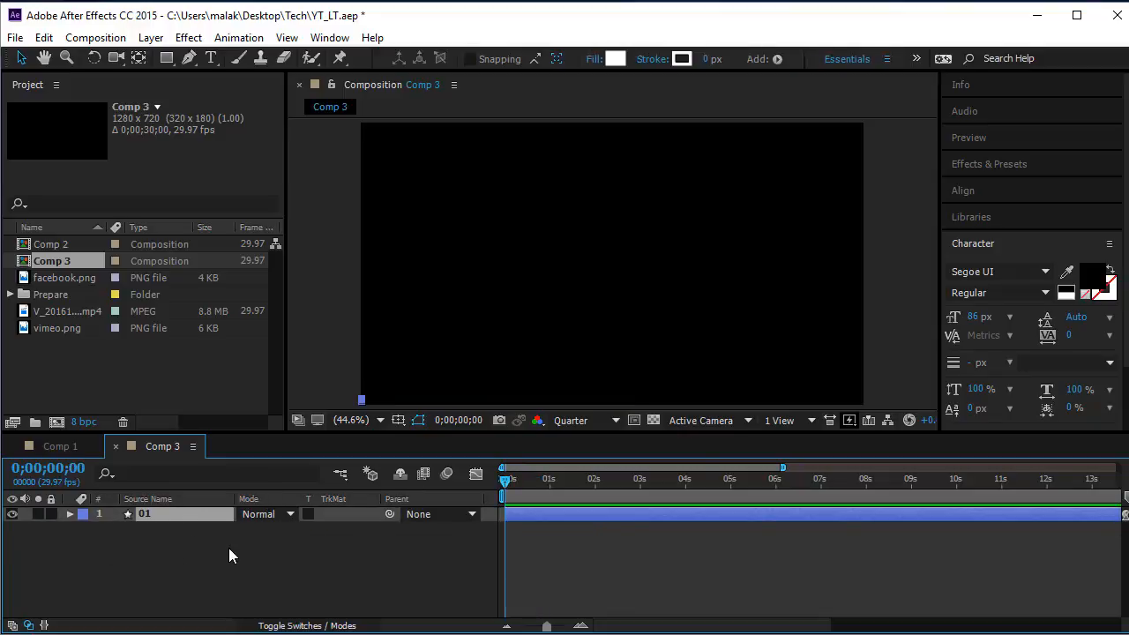
click(229, 548)
click(211, 516)
click(217, 521)
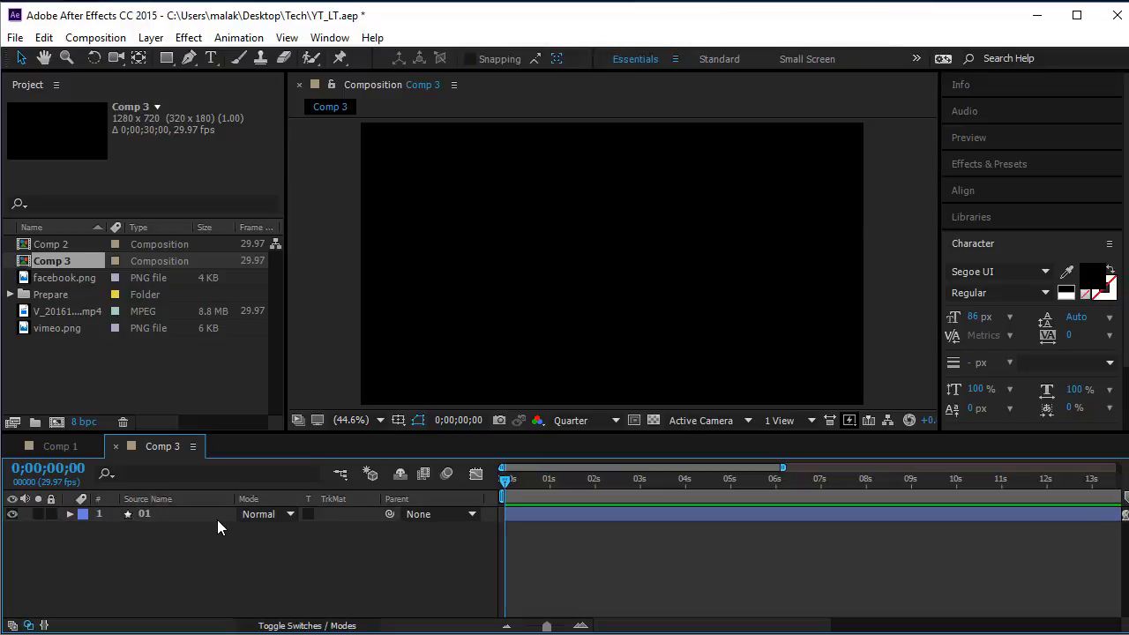
Duplicate layer 01 twice and select the middle of the three layers
click(217, 513)
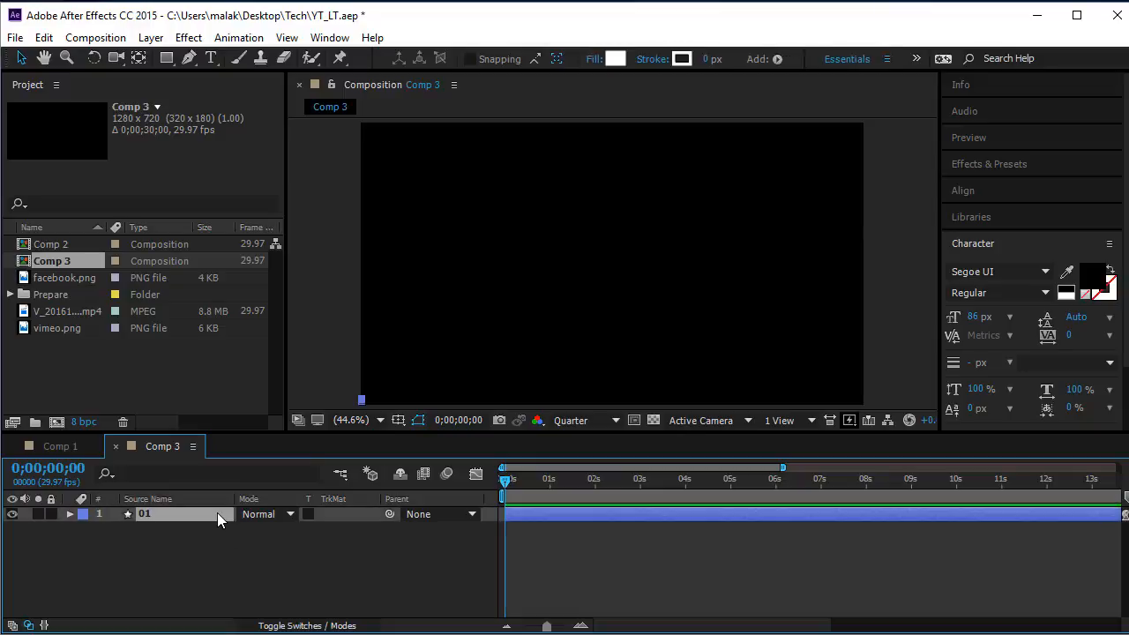
key(ctrl+d)
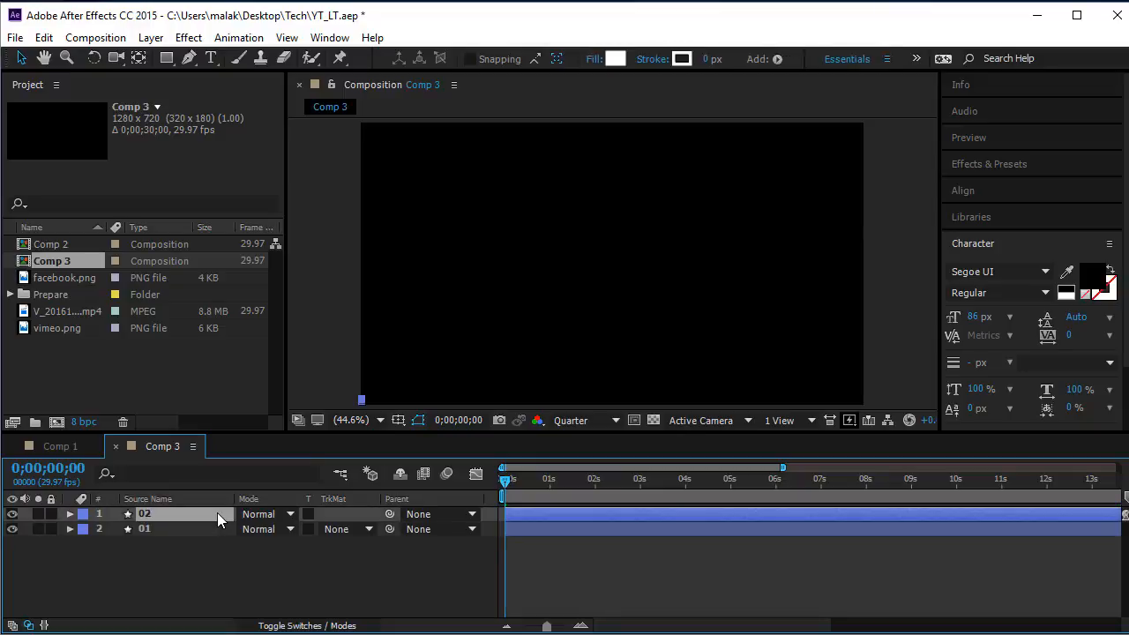
key(ctrl+d)
click(189, 532)
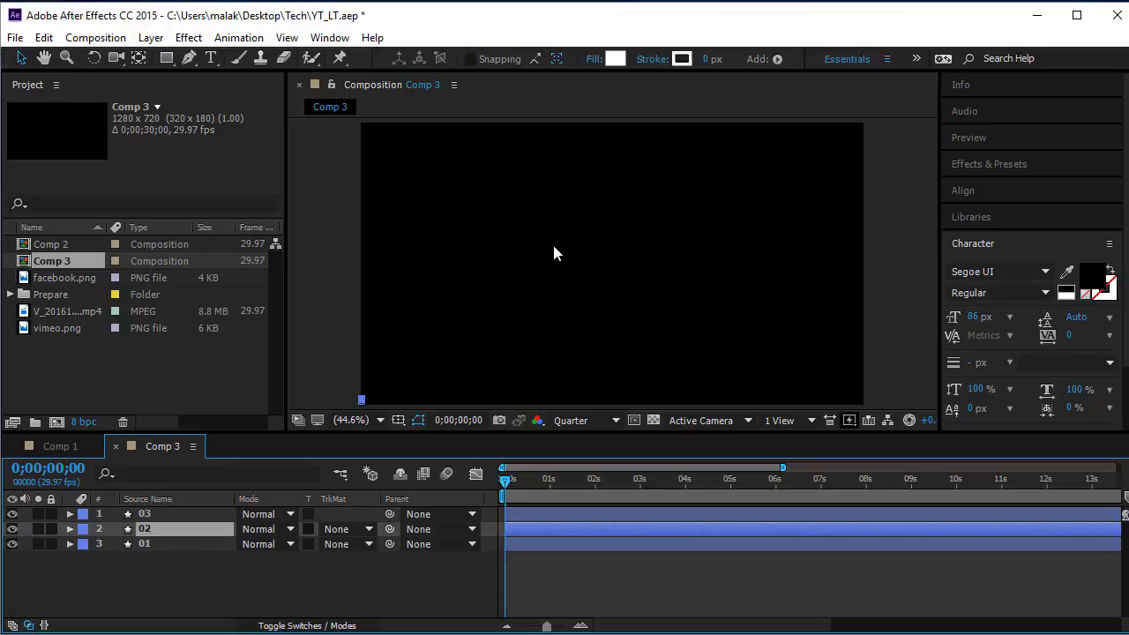
Change layer 02's fill colour to green (5AE71C)
click(616, 59)
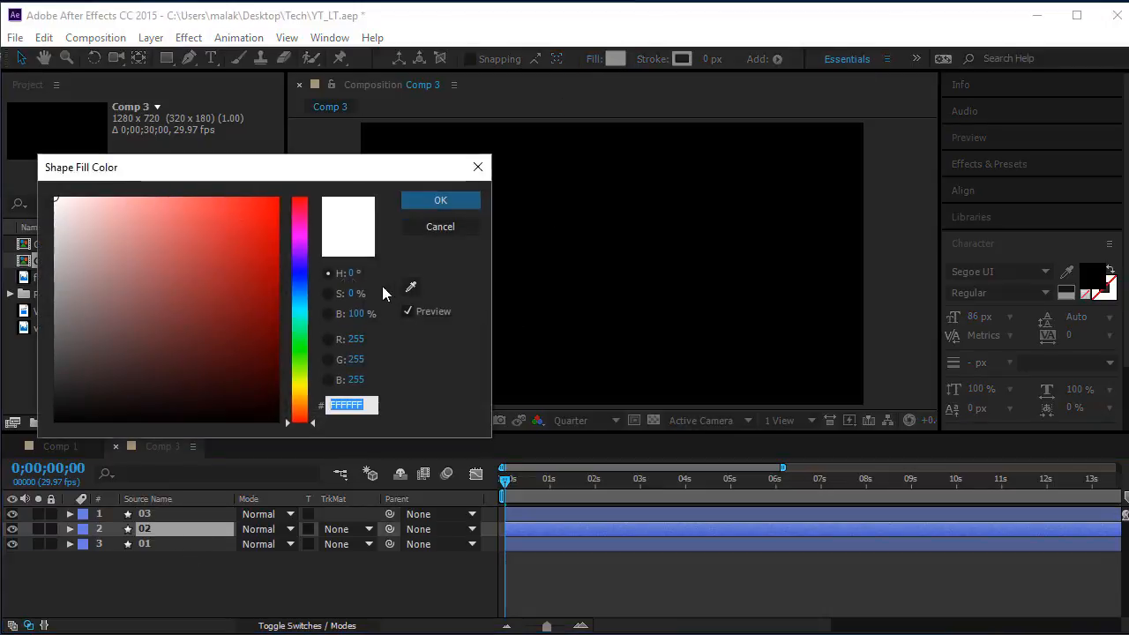
click(299, 365)
drag(299, 365, 299, 359)
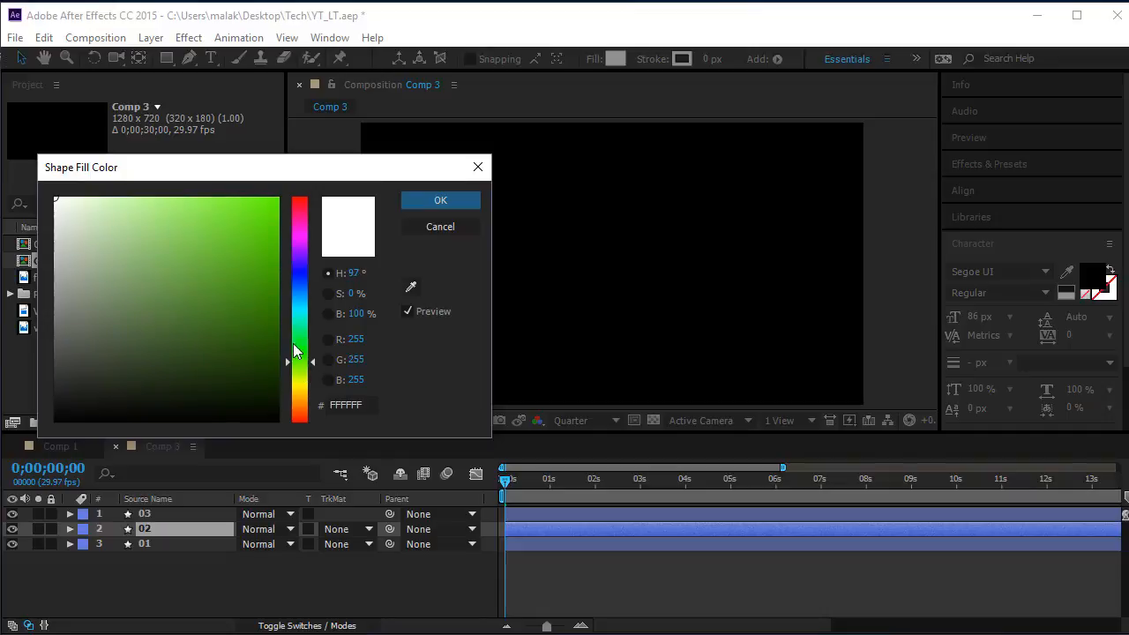
drag(250, 223, 252, 217)
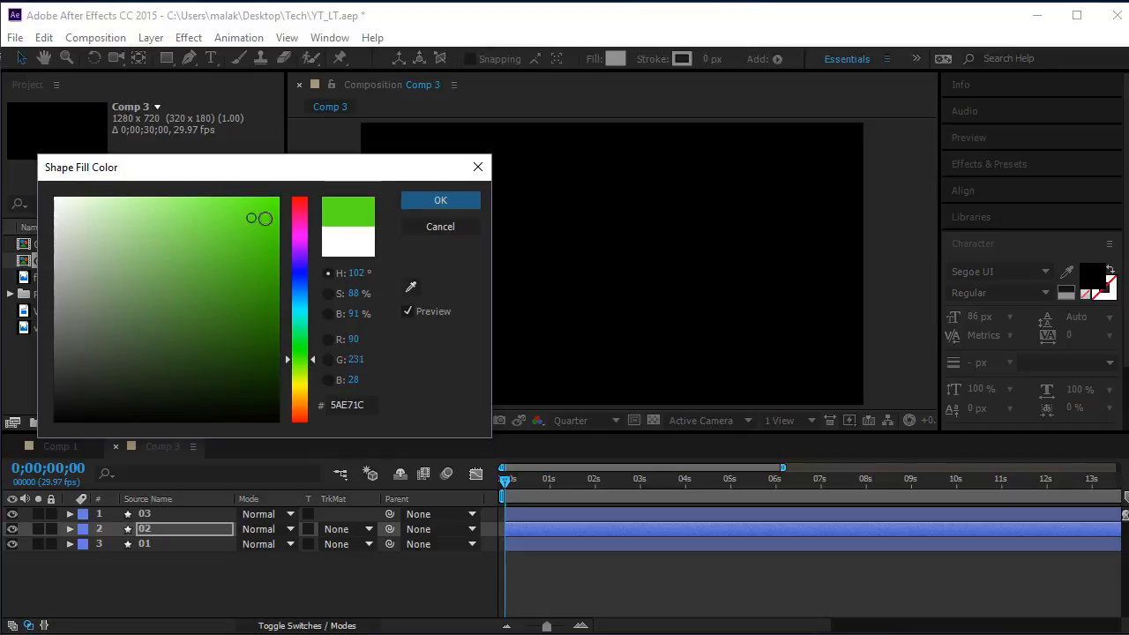
click(446, 200)
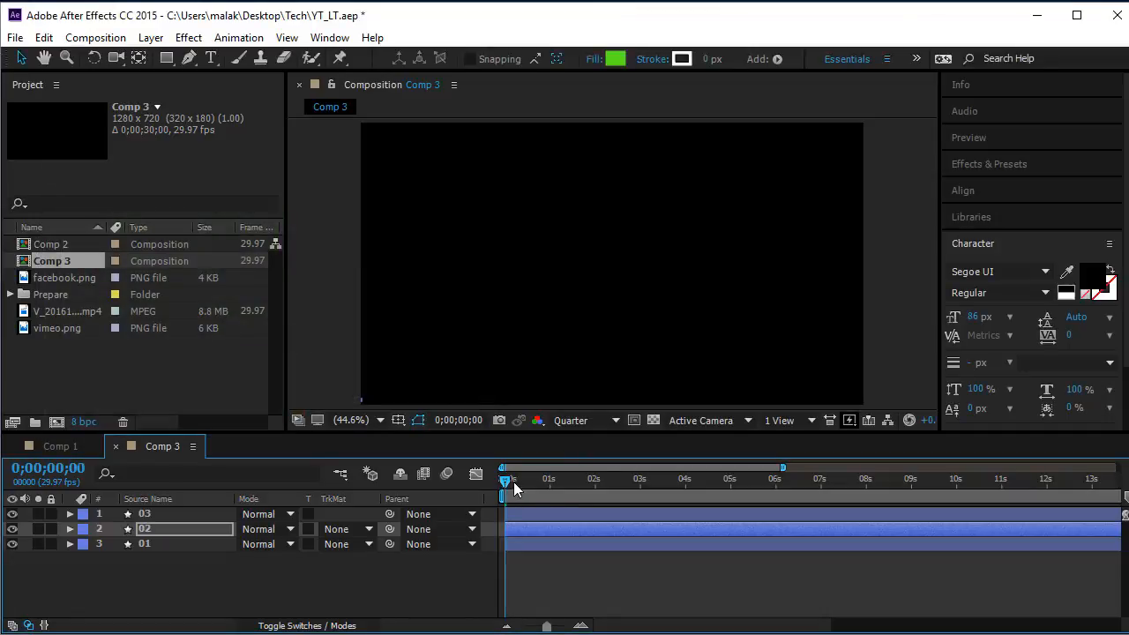
drag(513, 482, 455, 492)
click(273, 569)
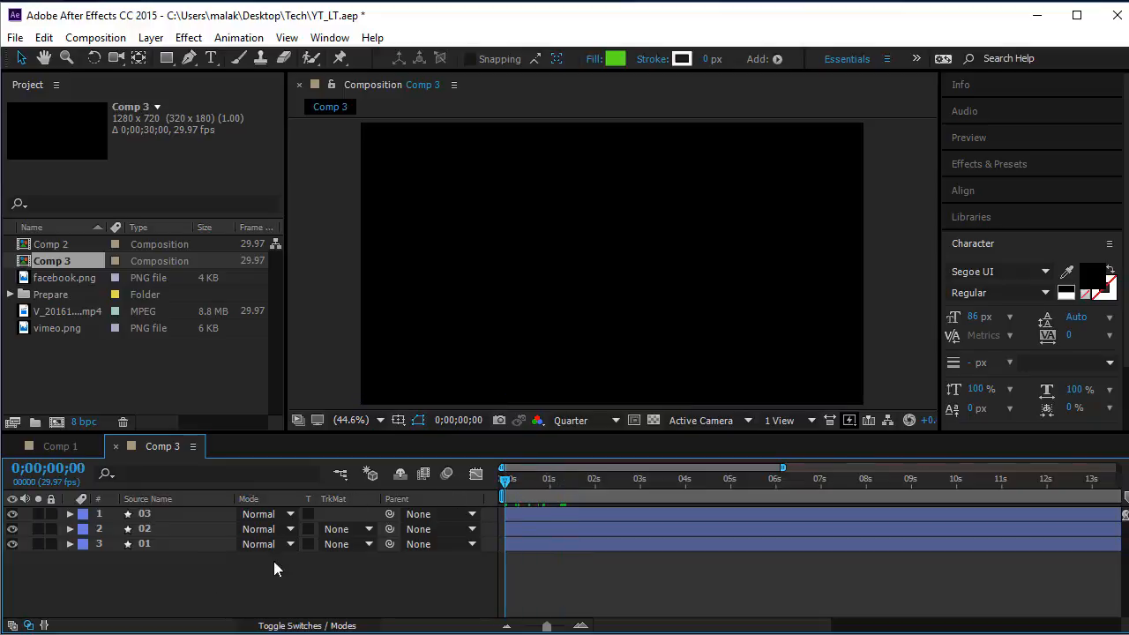
Stagger the layers in time so layer 02 starts at frame 3 and layer 03 at frame 6
drag(547, 626, 563, 625)
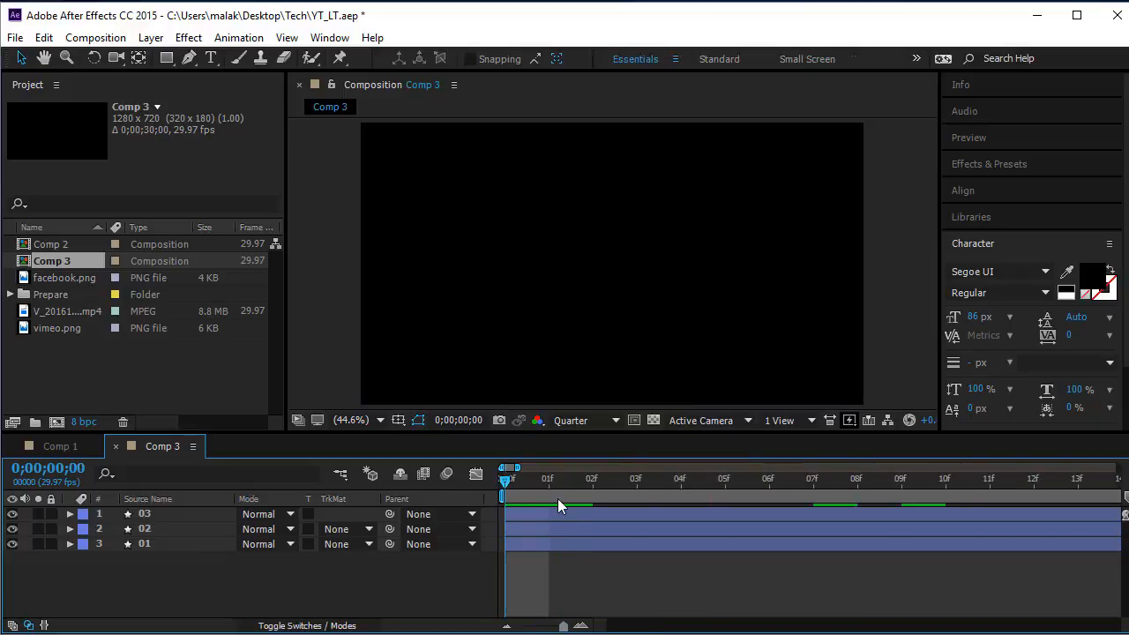
drag(505, 486, 417, 499)
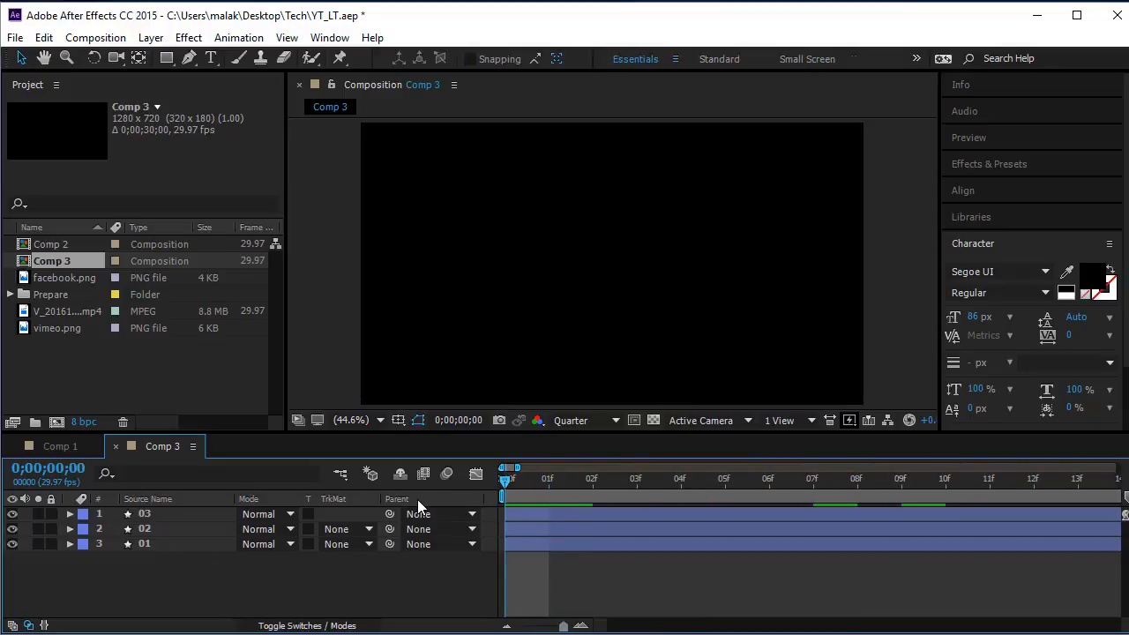
click(534, 535)
drag(535, 535, 680, 538)
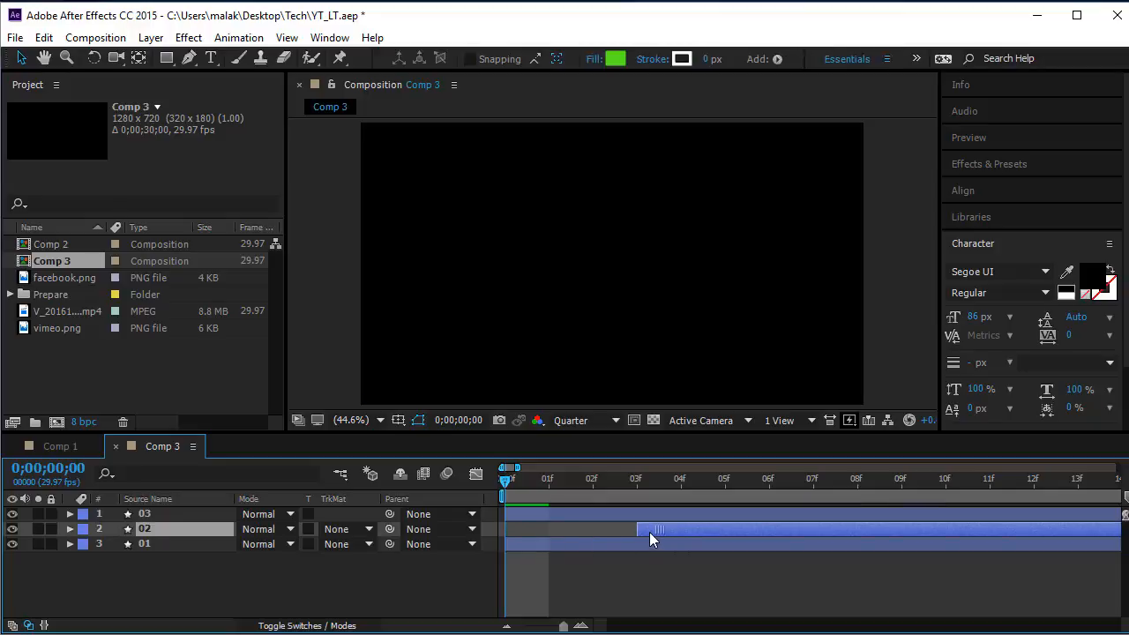
drag(587, 516, 781, 510)
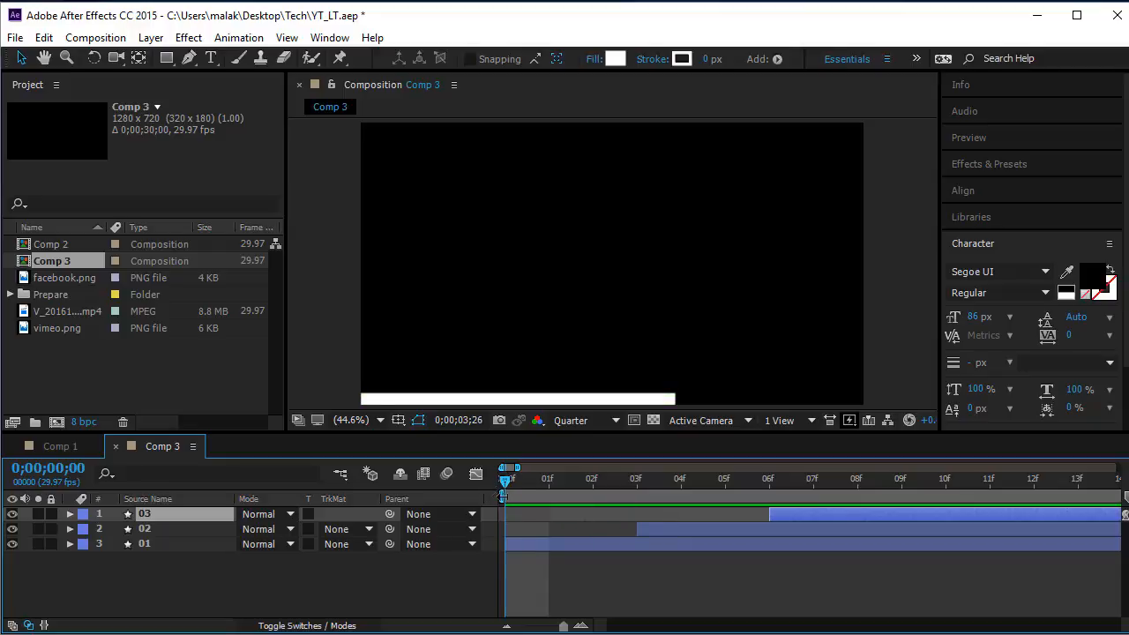
key(space)
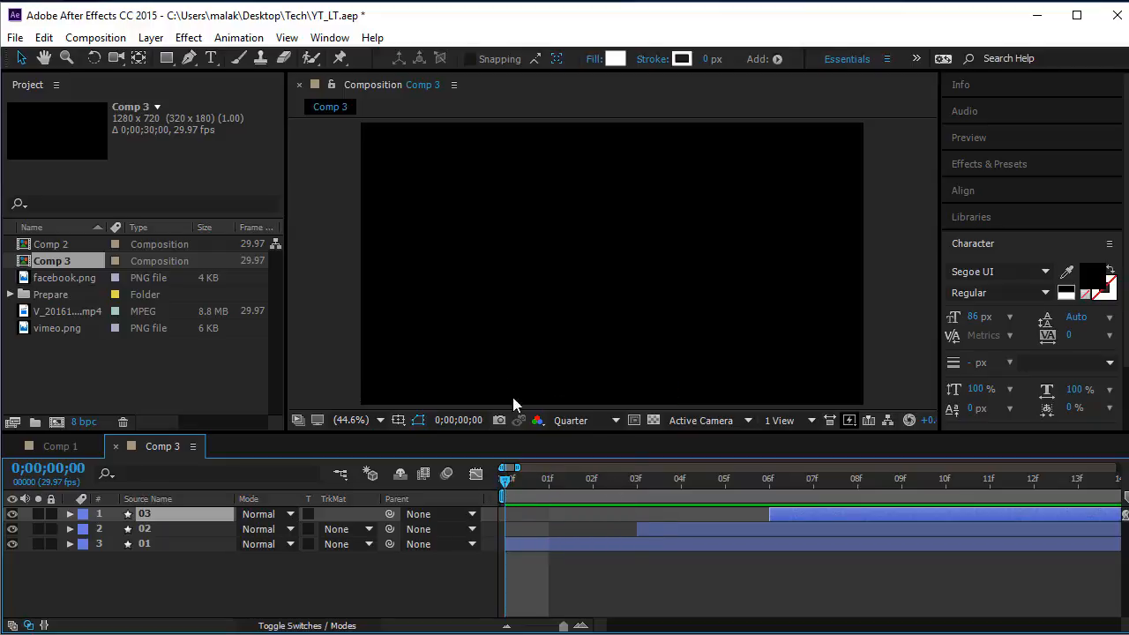
Change layer 02's fill colour to dark blue (2605B5)
drag(507, 479, 611, 485)
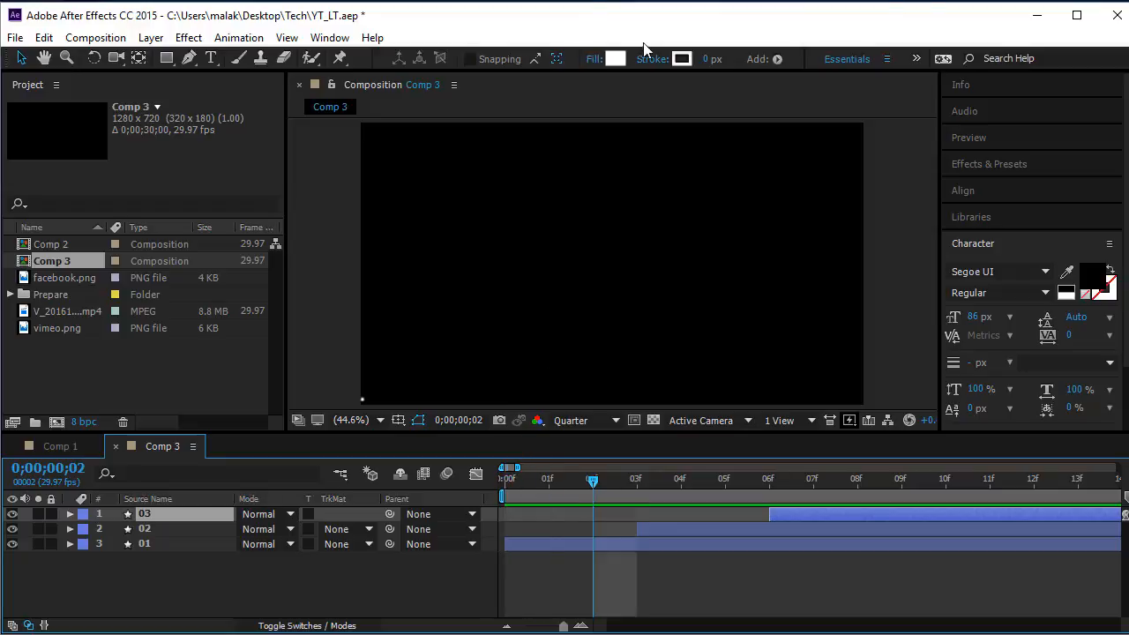
click(185, 529)
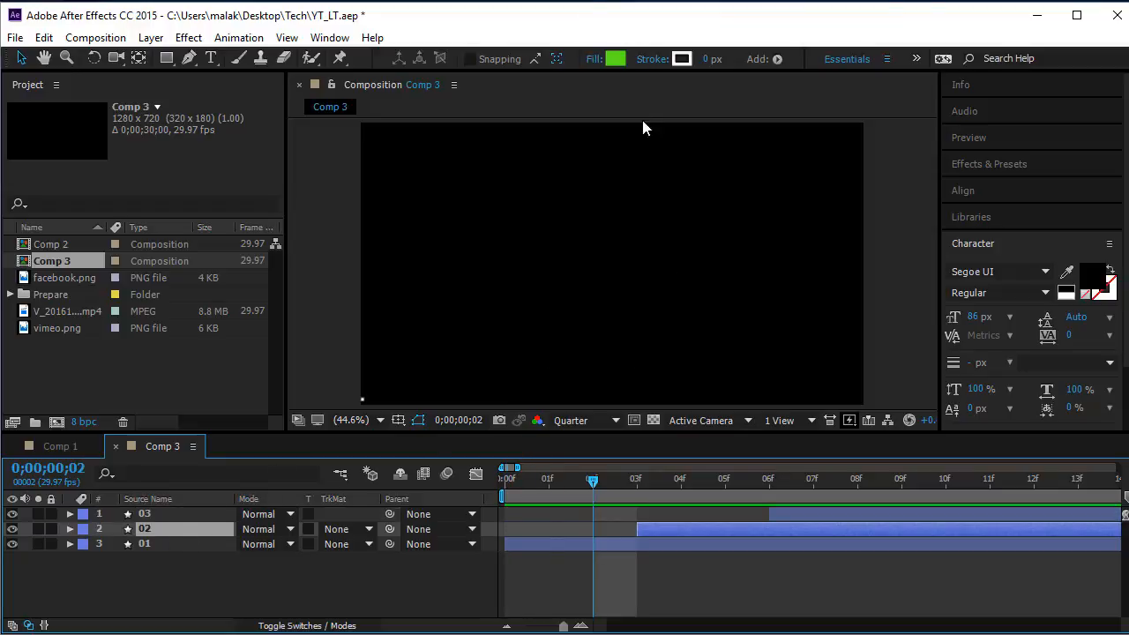
click(613, 60)
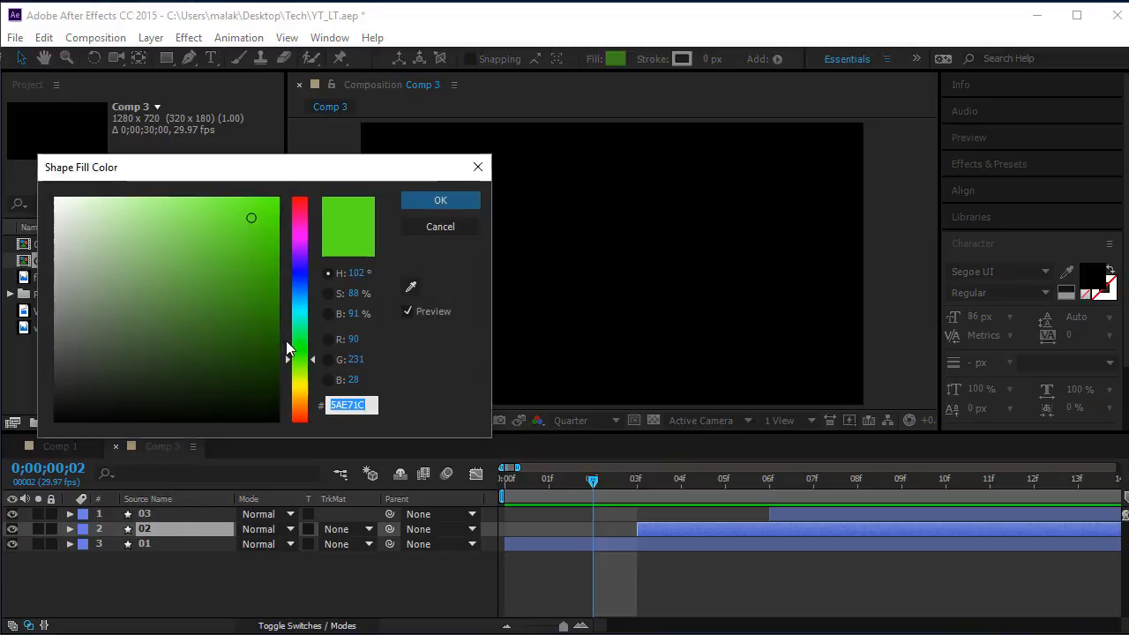
drag(288, 347, 305, 265)
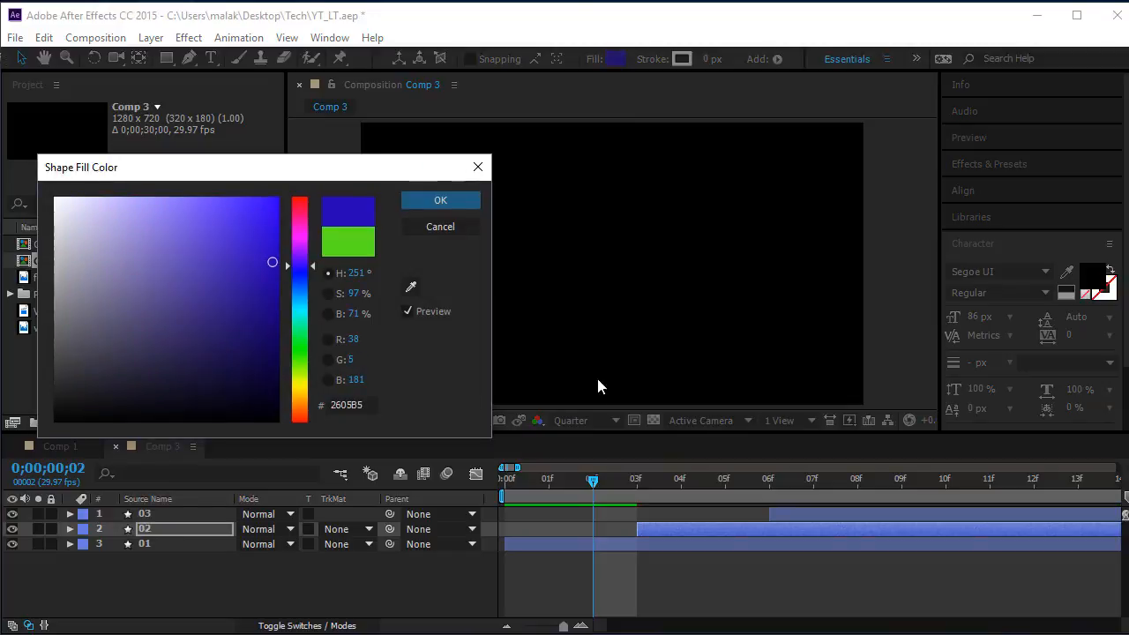
click(460, 205)
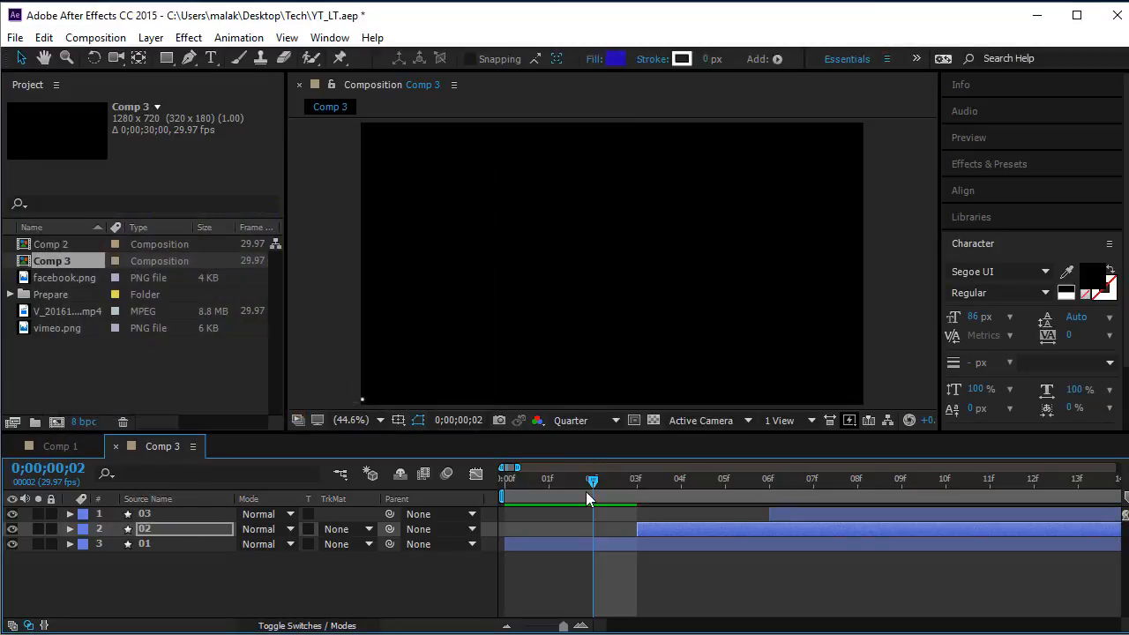
Play back the staggered bar animation and return to 0 seconds
key(space)
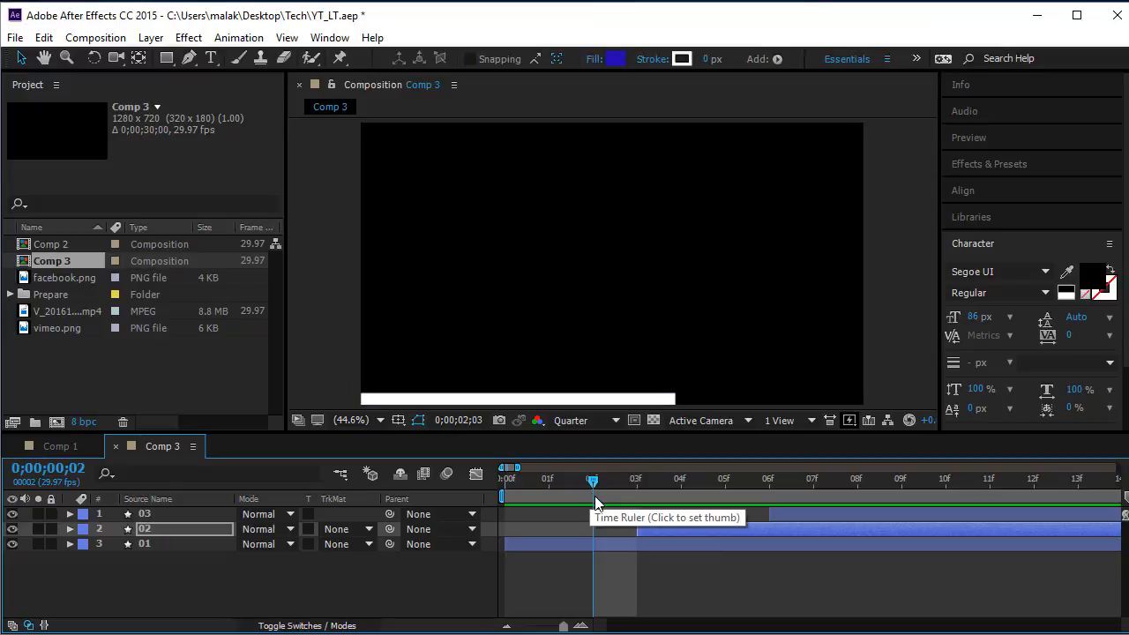
key(space)
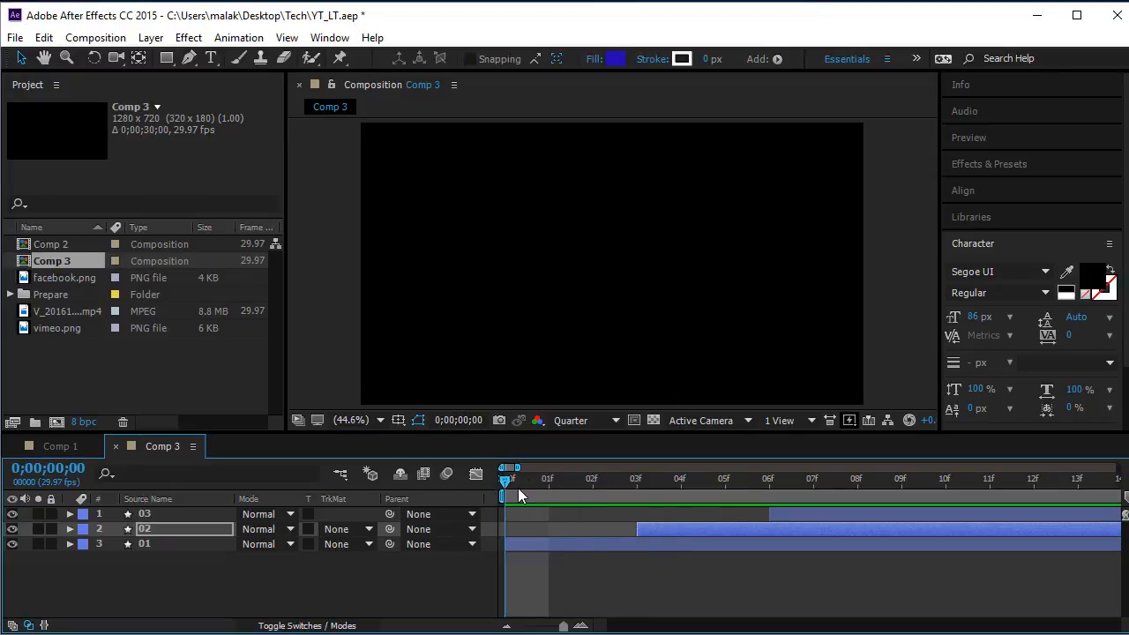
drag(505, 481, 417, 492)
Pre-compose layers 01, 02 and 03 into a new composition named slide1
drag(195, 572, 197, 534)
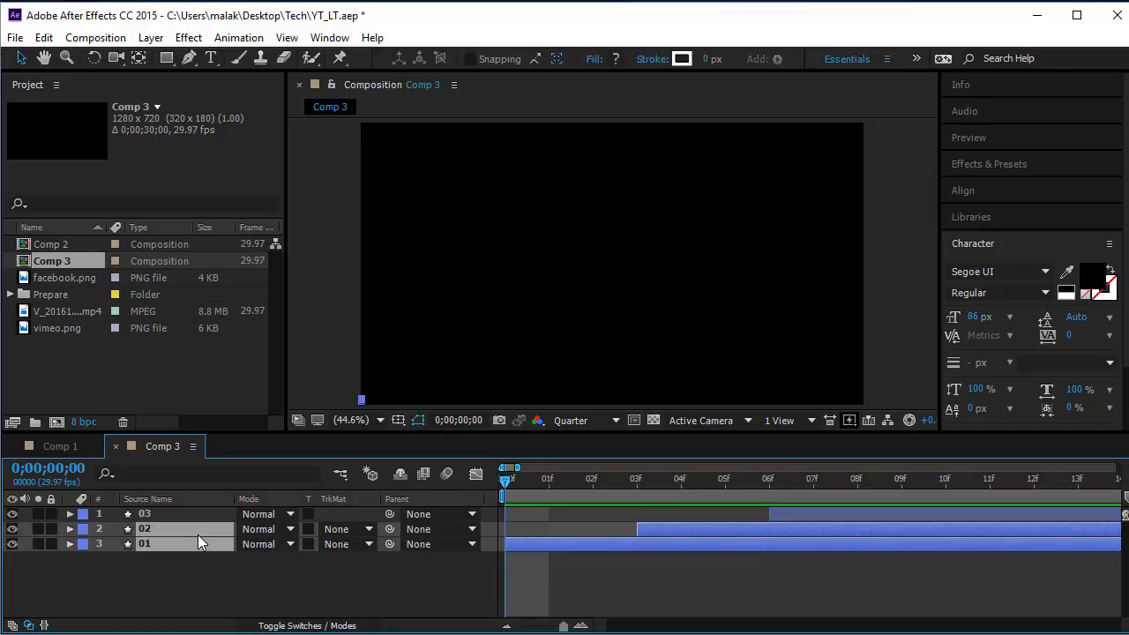
drag(214, 590, 180, 512)
right_click(178, 518)
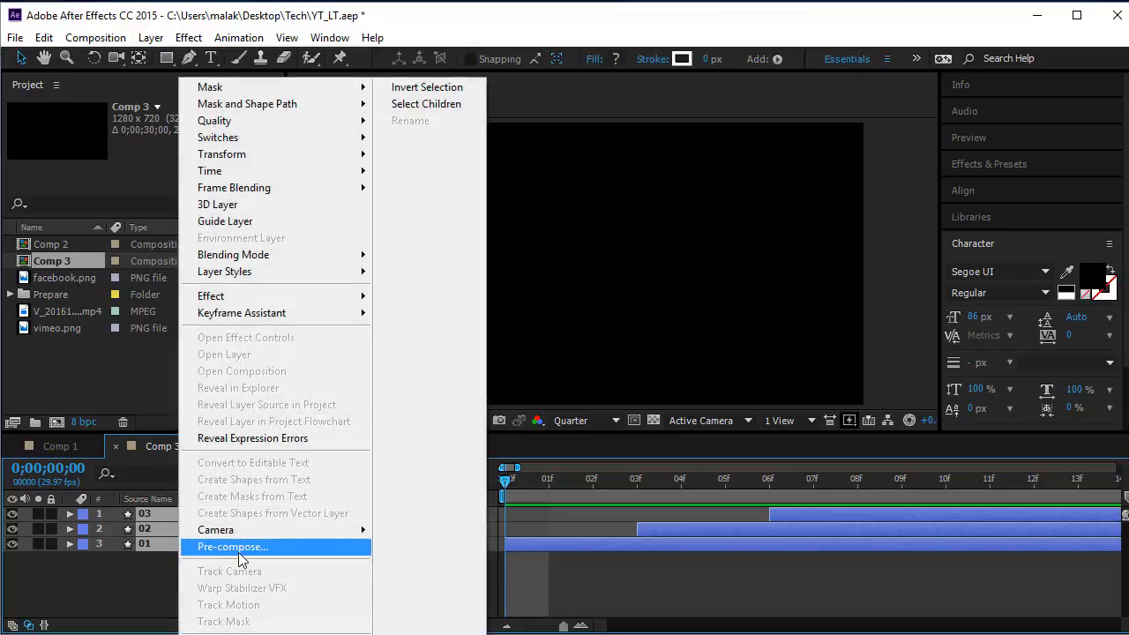
click(239, 612)
text(sl)
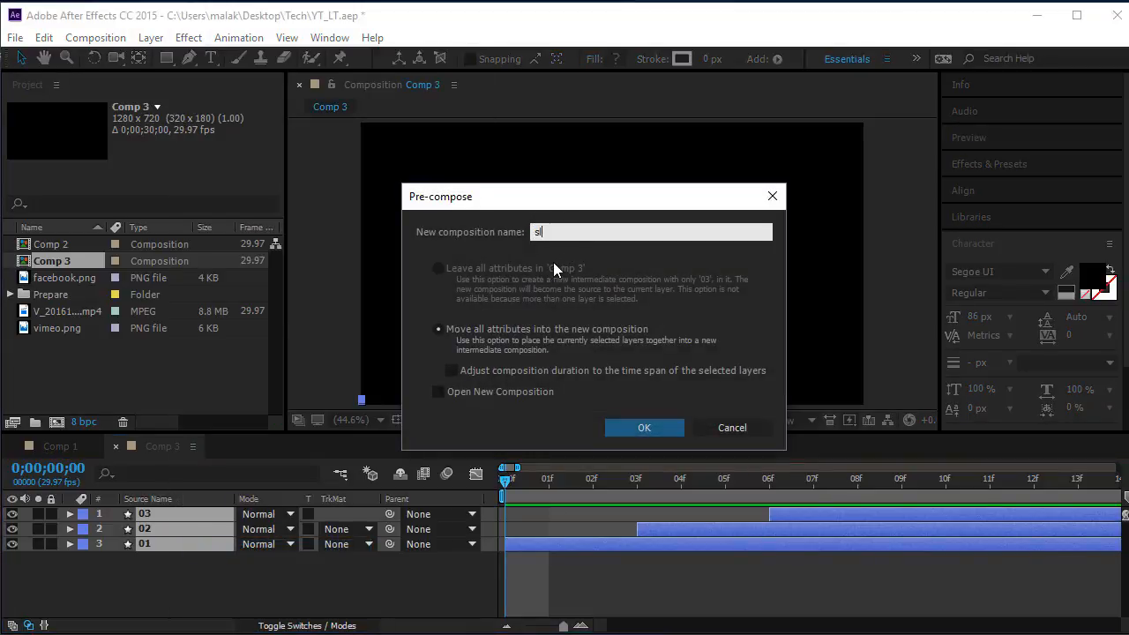
text(ide1)
click(641, 431)
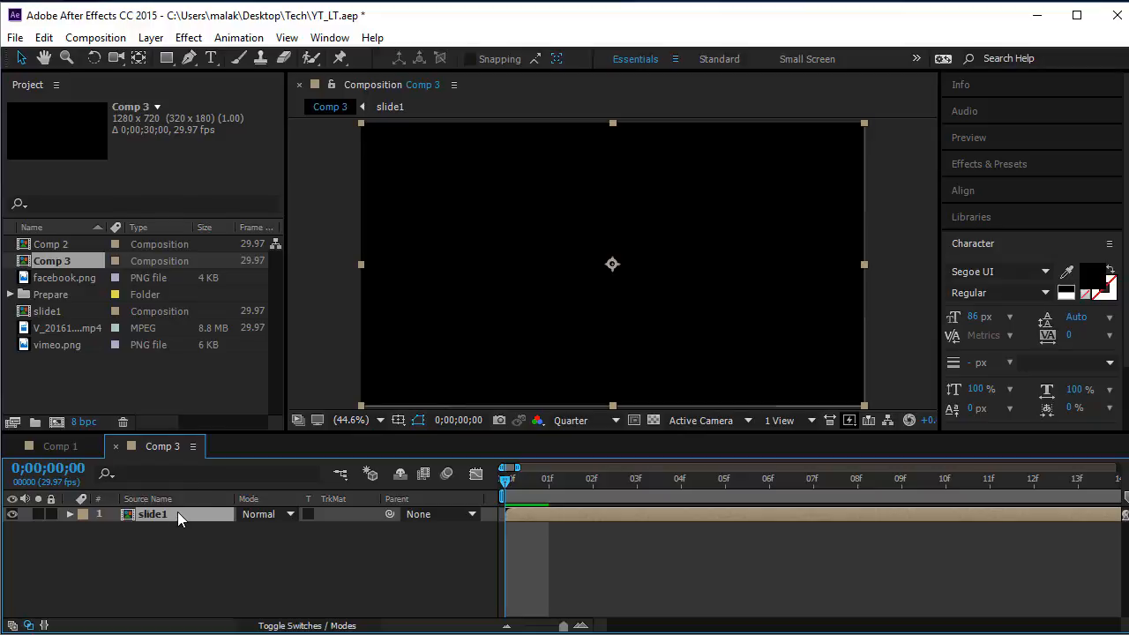
Duplicate the slide1 composition four times in the project to create slide2 through slide5
click(73, 314)
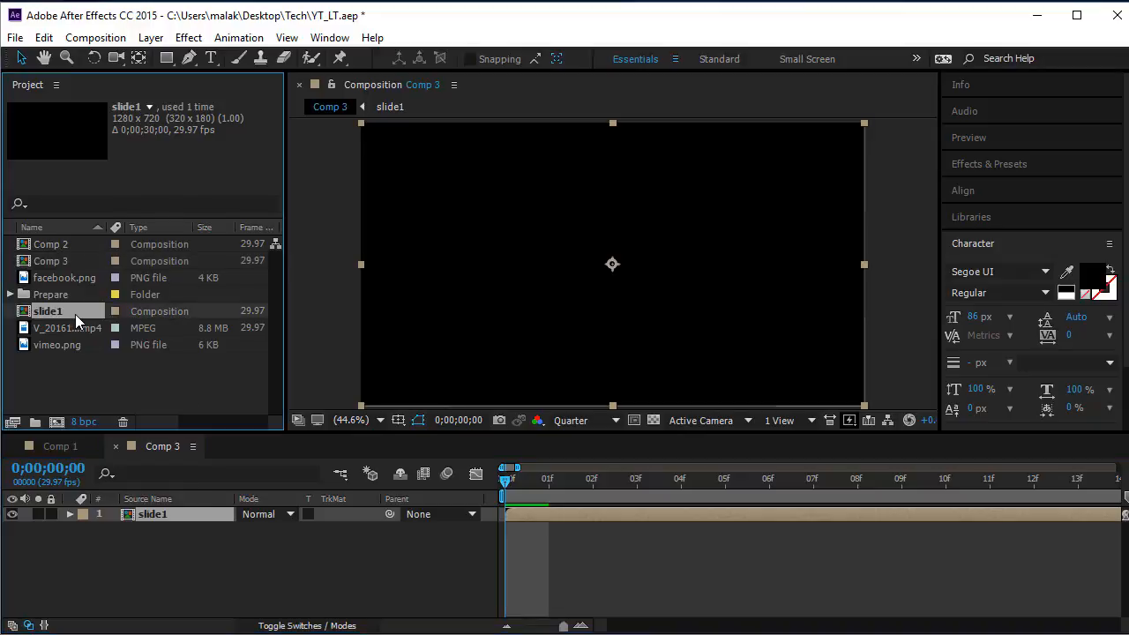
key(ctrl+d)
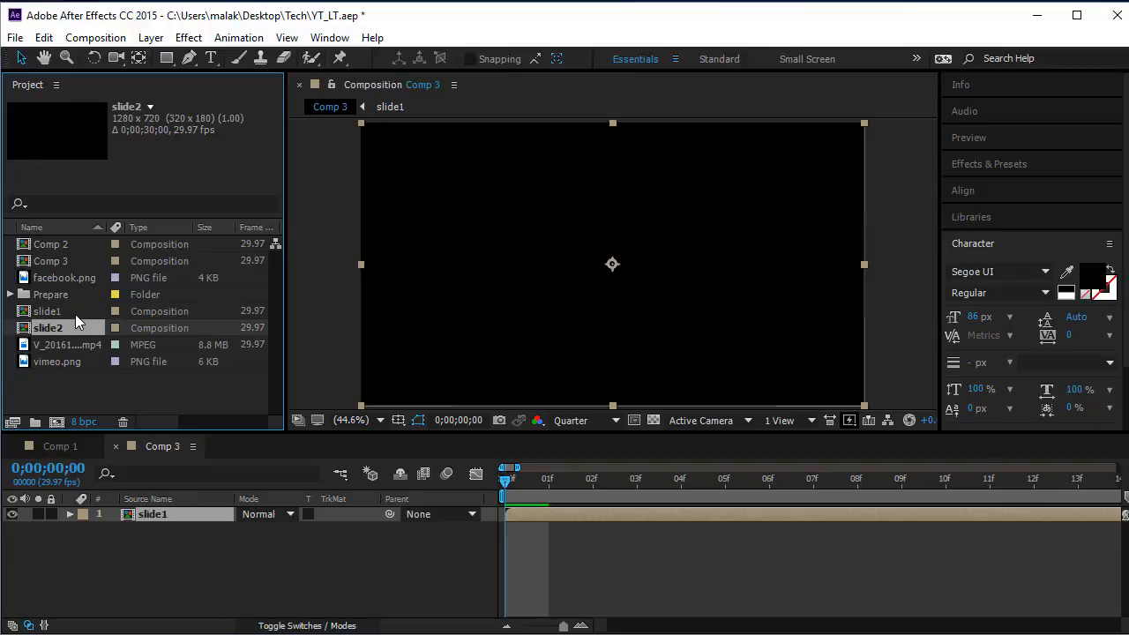
key(ctrl+d)
key(ctrl+d)
key(ctrl+d)
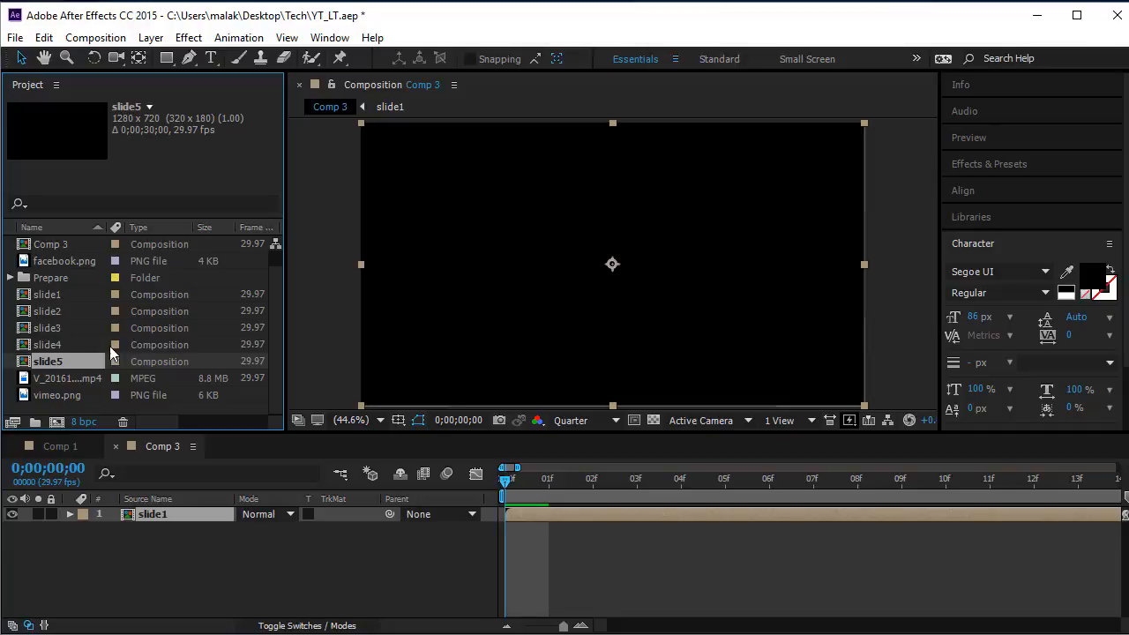
Add the slide2 to slide5 compositions to Comp 3 as layers below slide1
click(62, 311)
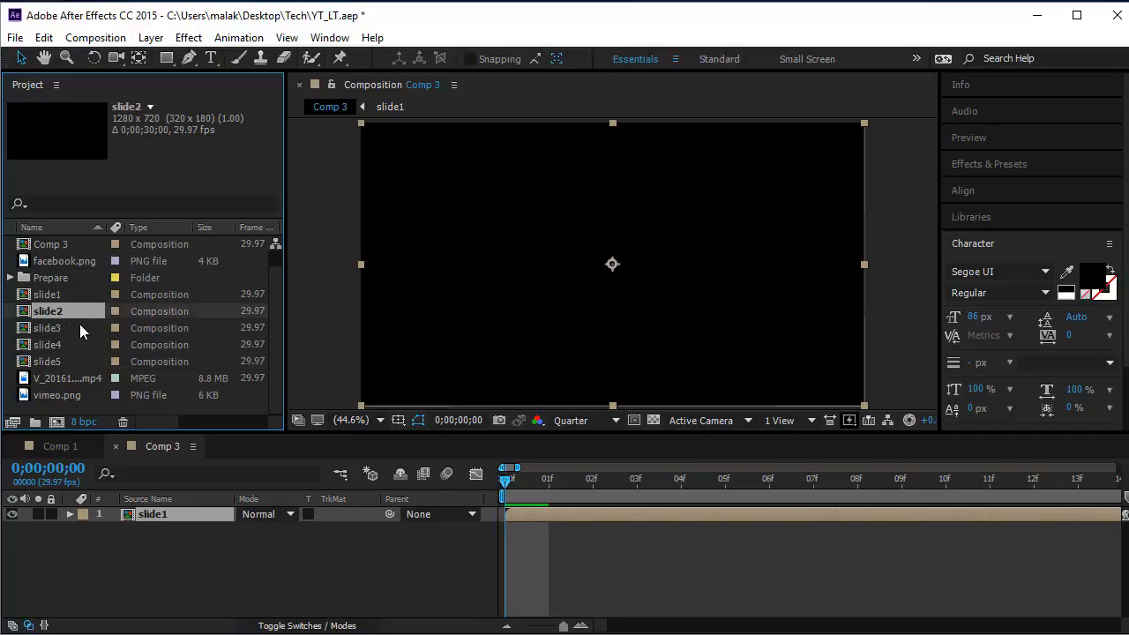
shift+click(74, 360)
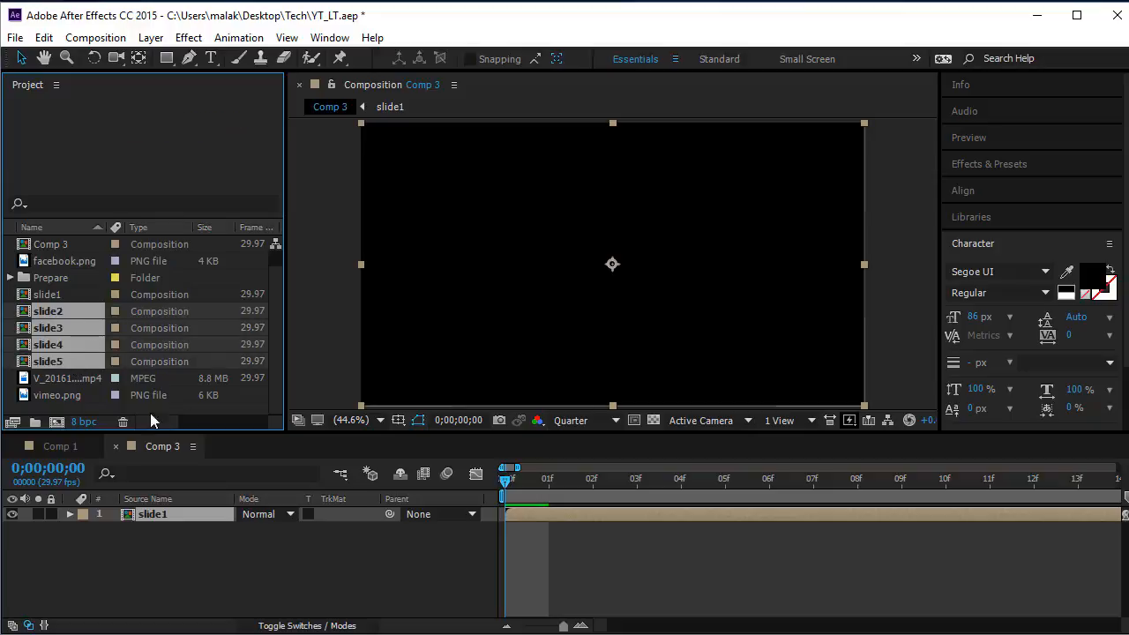
drag(69, 332, 174, 546)
drag(180, 564, 210, 538)
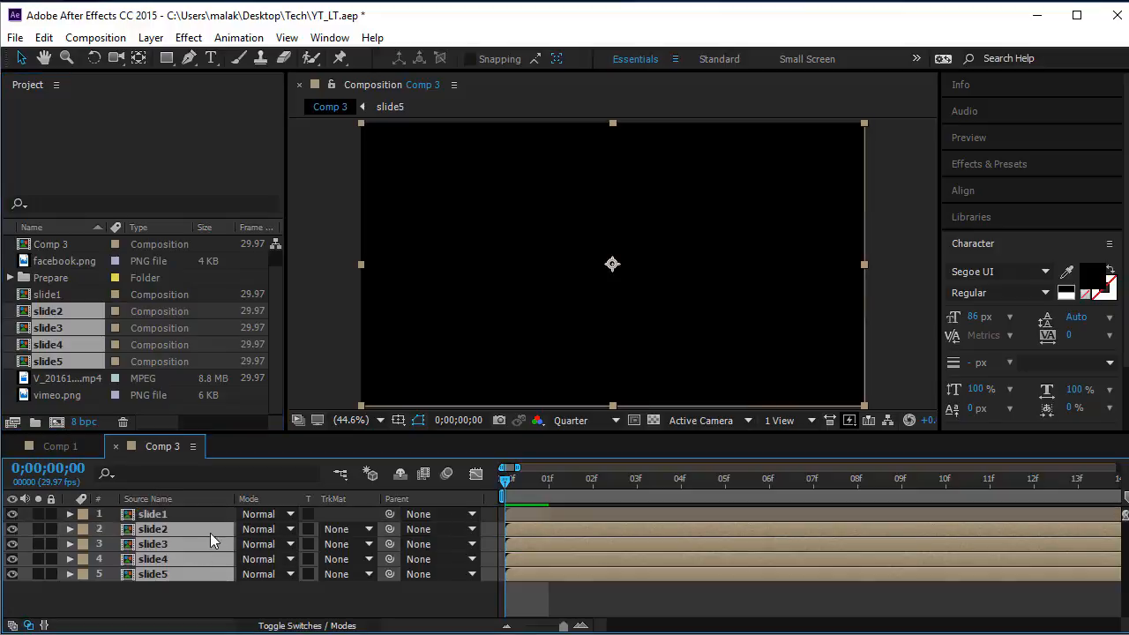
Play back Comp 3 with the five slide layers
key(space)
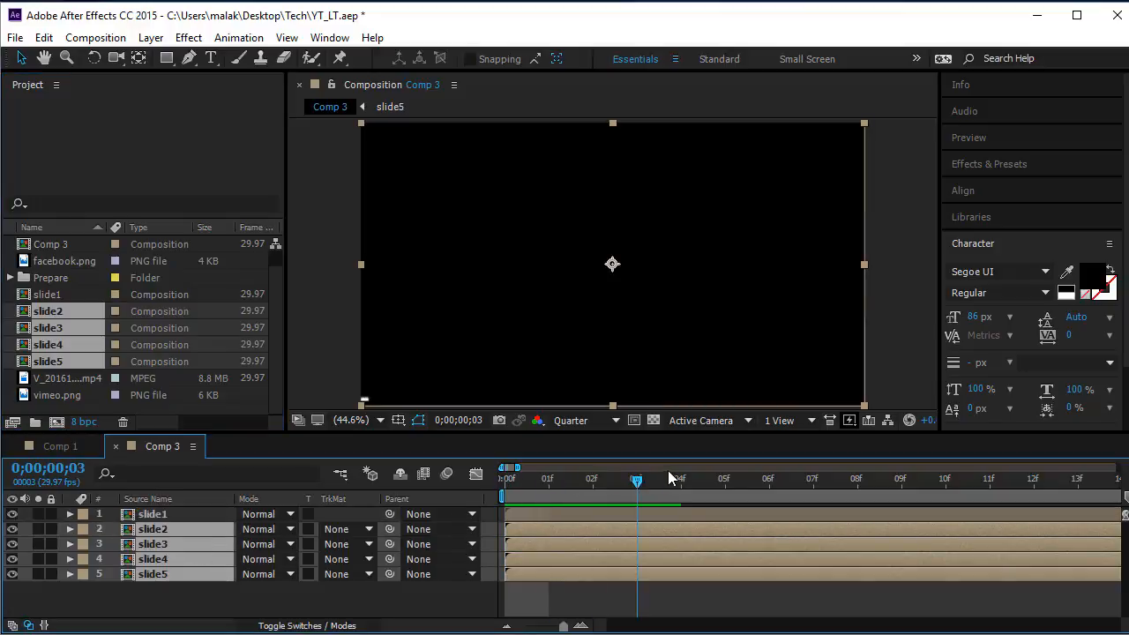
key(space)
key(space)
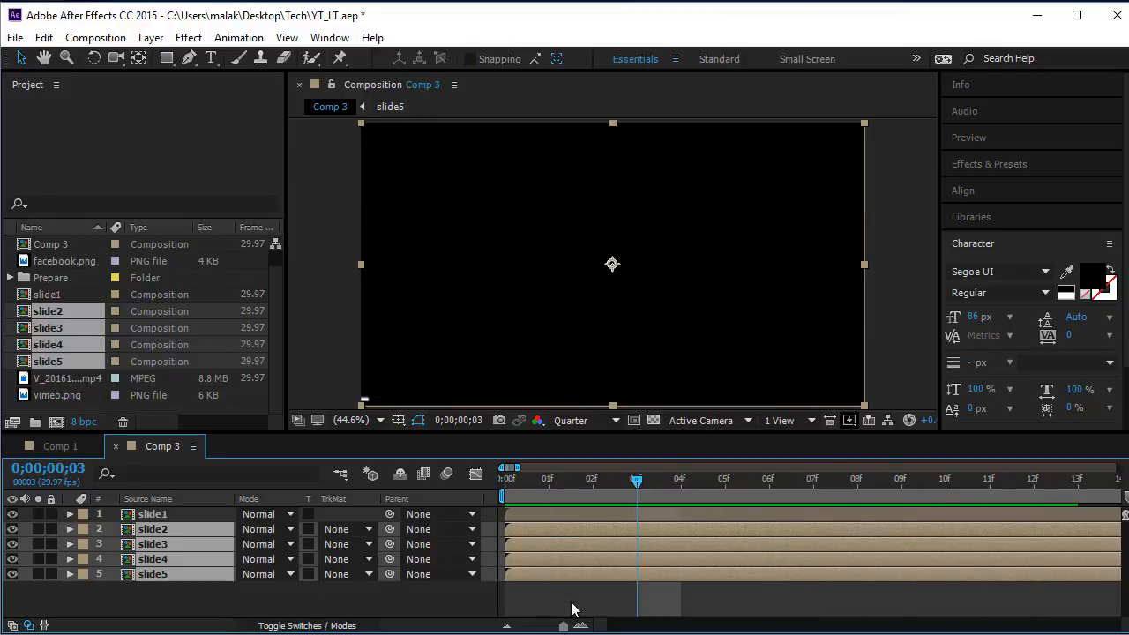
Set Comp 3's current time to 0;00;10;07 and select the slide2 layer
drag(563, 628, 526, 627)
drag(551, 483, 713, 487)
click(195, 592)
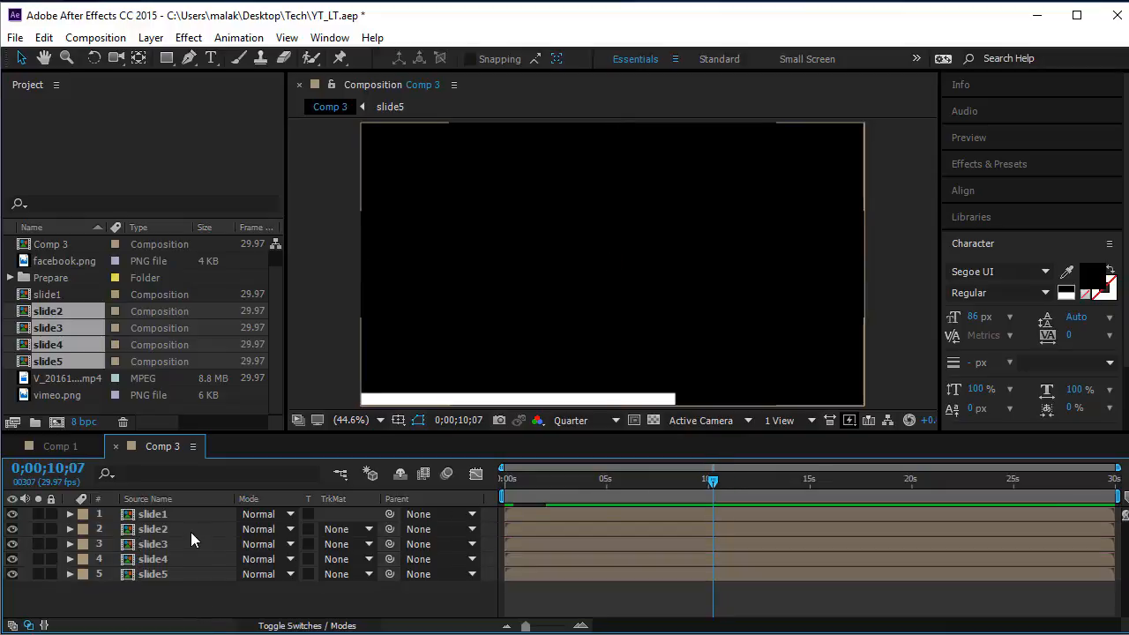
click(191, 528)
drag(551, 396, 557, 337)
key(ctrl+z)
key(ctrl+z)
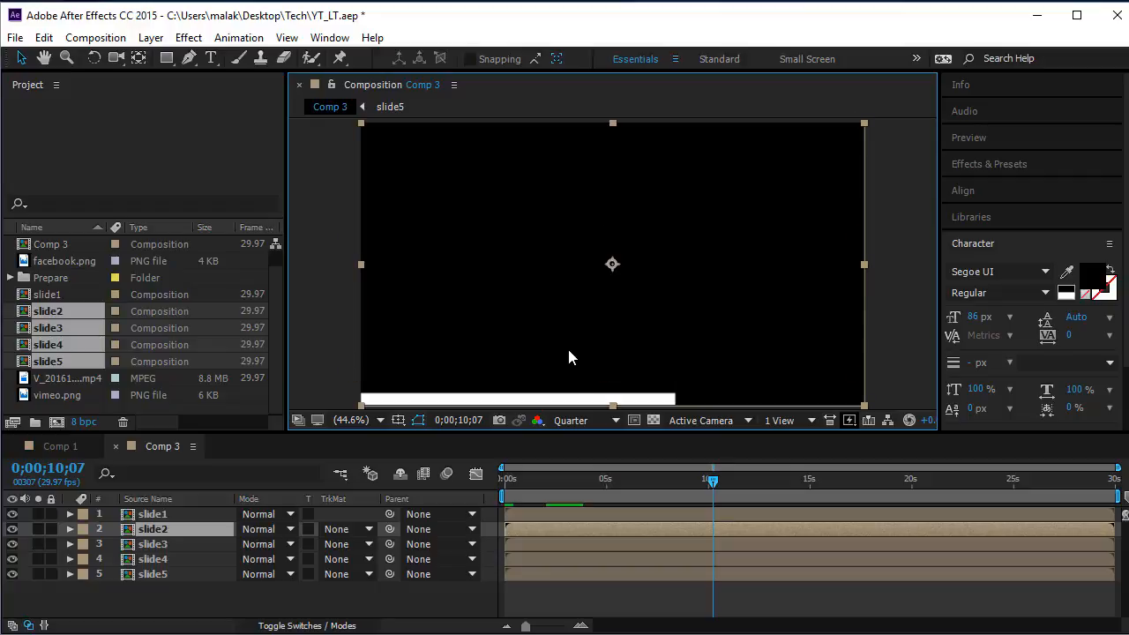
Nudge slide2 upward so its white bar sits directly on top of slide1's bar without a gap
key(Up)
key(Up)
key(Up)
key(Up)
key(Up)
key(Up)
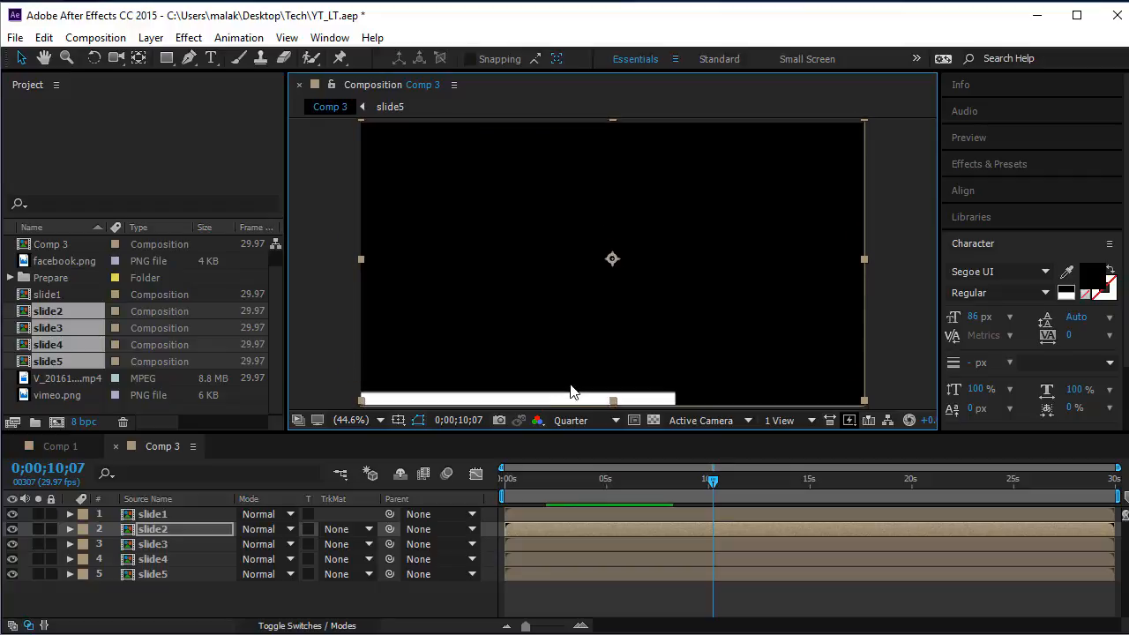
key(Up)
key(Up)
key(Up)
key(Up)
key(Up)
key(Up)
key(Up)
key(Up)
key(Up)
key(Up)
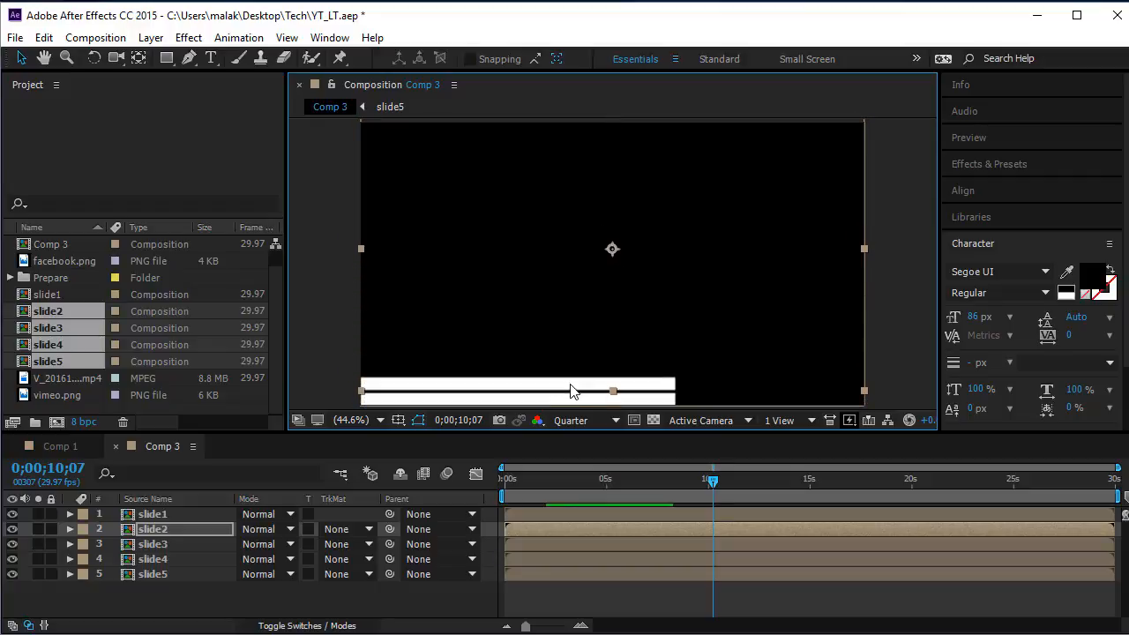
key(Down)
key(Down)
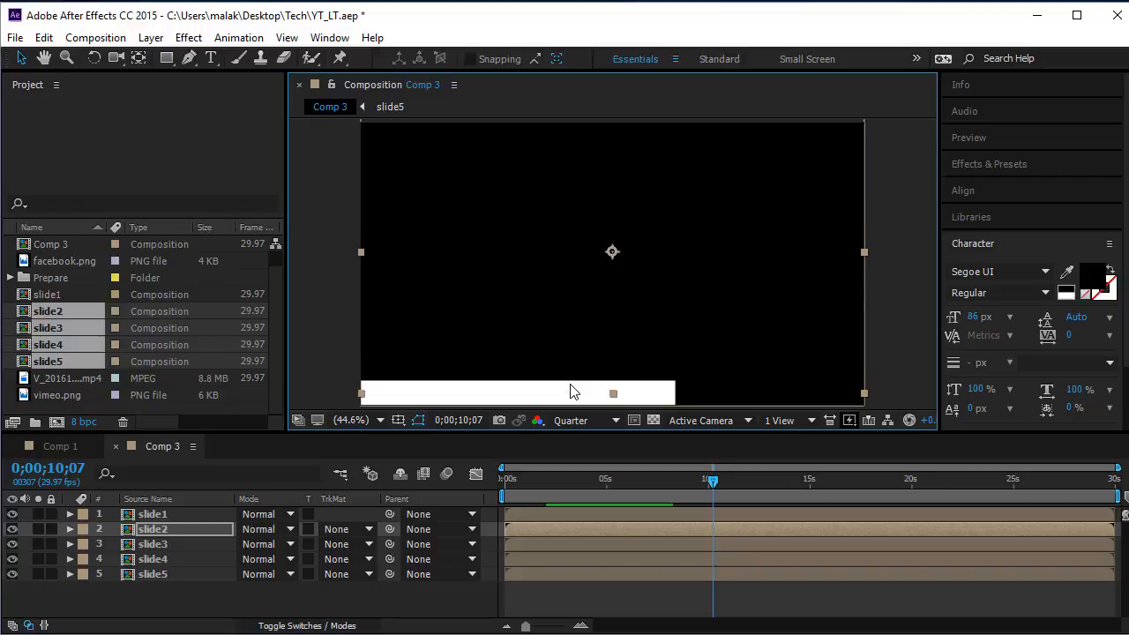
Nudge the slide3 layer upward so its white bar sits directly on top of slide2's bar without a gap
click(192, 541)
key(Return)
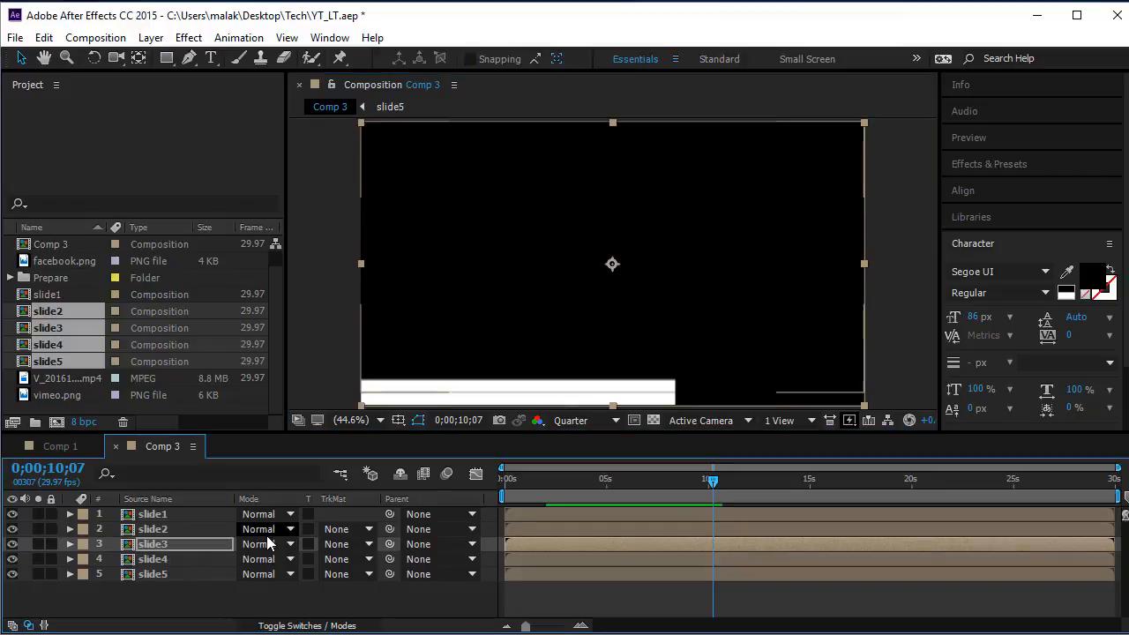
key(Up)
key(Up)
key(Up)
key(Up)
key(Up)
key(Up)
key(Up)
key(Up)
key(Up)
key(Up)
key(Up)
key(Up)
key(Up)
key(Up)
key(Up)
key(Up)
key(Up)
key(Up)
key(Up)
key(Up)
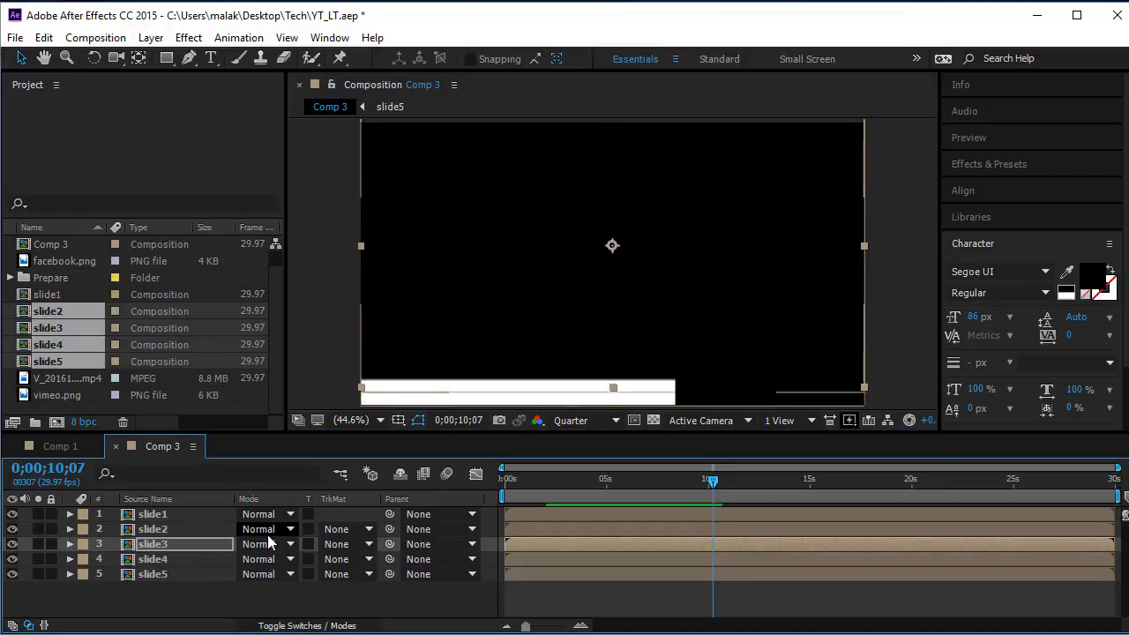
click(168, 527)
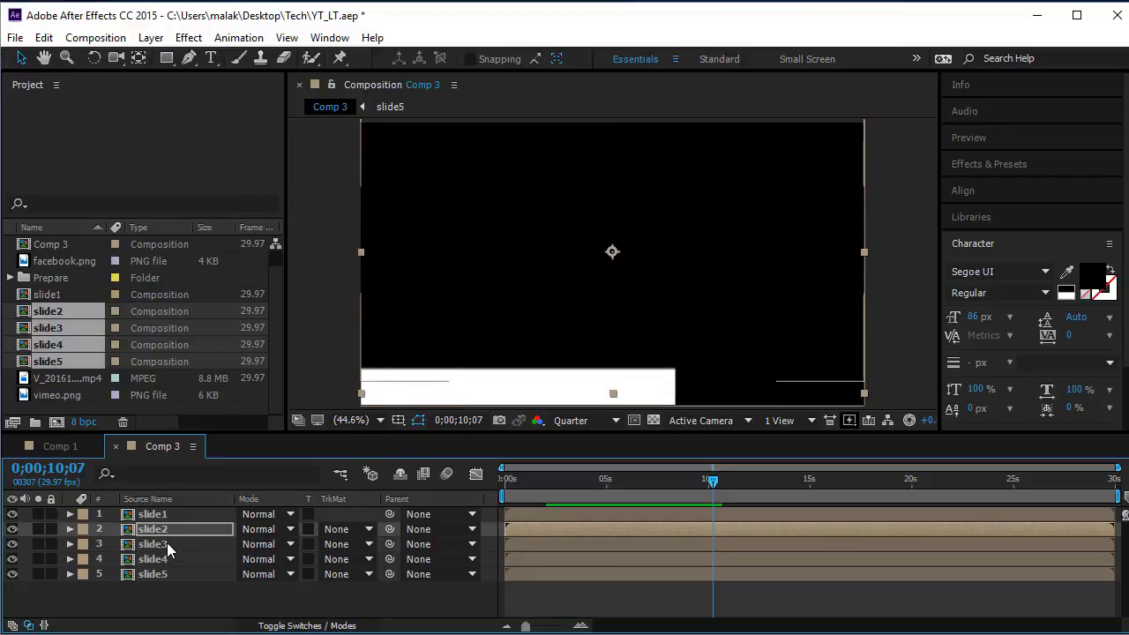
click(164, 545)
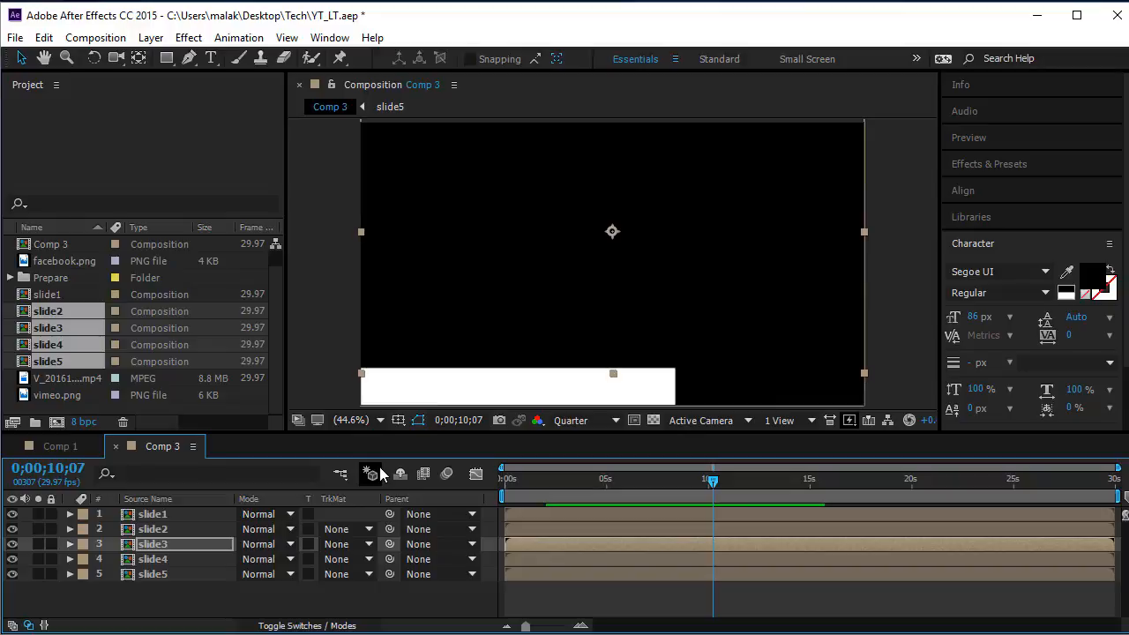
key(Down)
key(Down)
key(Down)
key(Down)
key(Down)
key(Down)
key(Down)
key(Down)
key(Down)
key(Down)
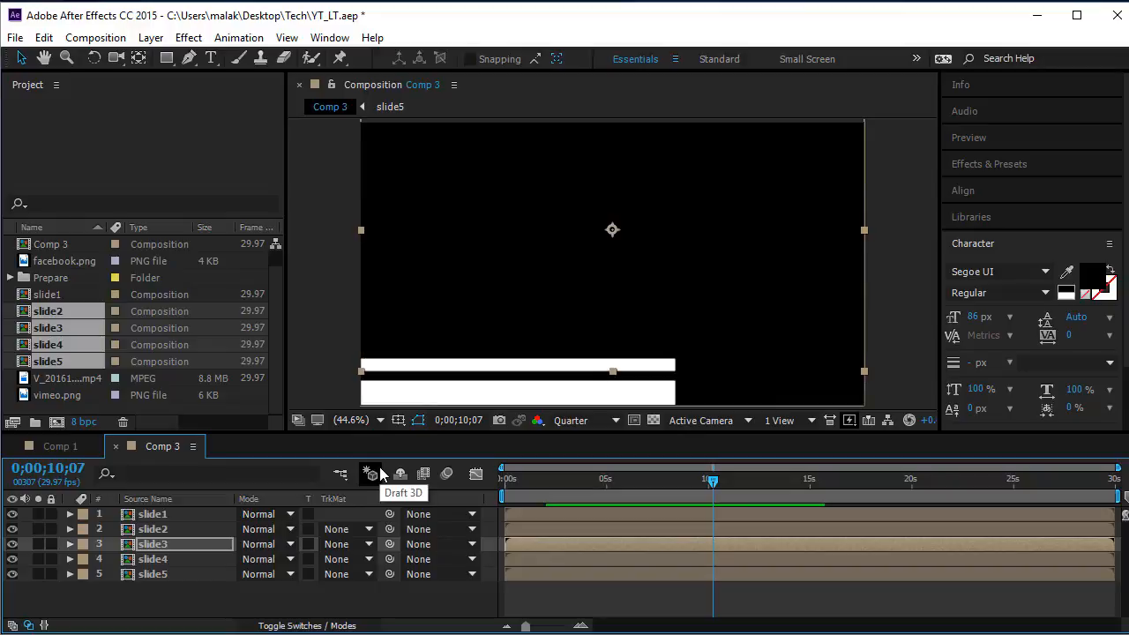
key(Down)
key(Down)
key(Down)
key(Down)
key(Down)
key(Down)
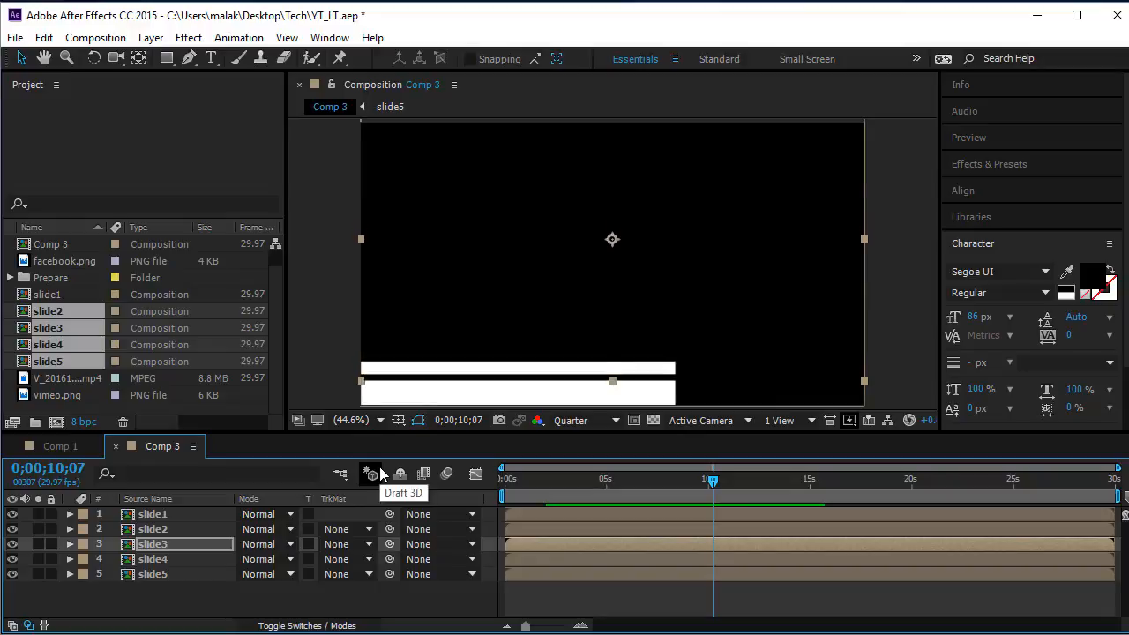
key(Down)
key(Down)
key(Down)
key(Down)
key(Down)
key(Down)
key(Down)
key(Down)
key(Down)
key(Down)
key(Down)
key(Down)
key(Down)
key(Down)
key(Down)
key(Down)
Nudge the slide4 layer upward so its white bar rests flush on top of slide3's bar
click(176, 559)
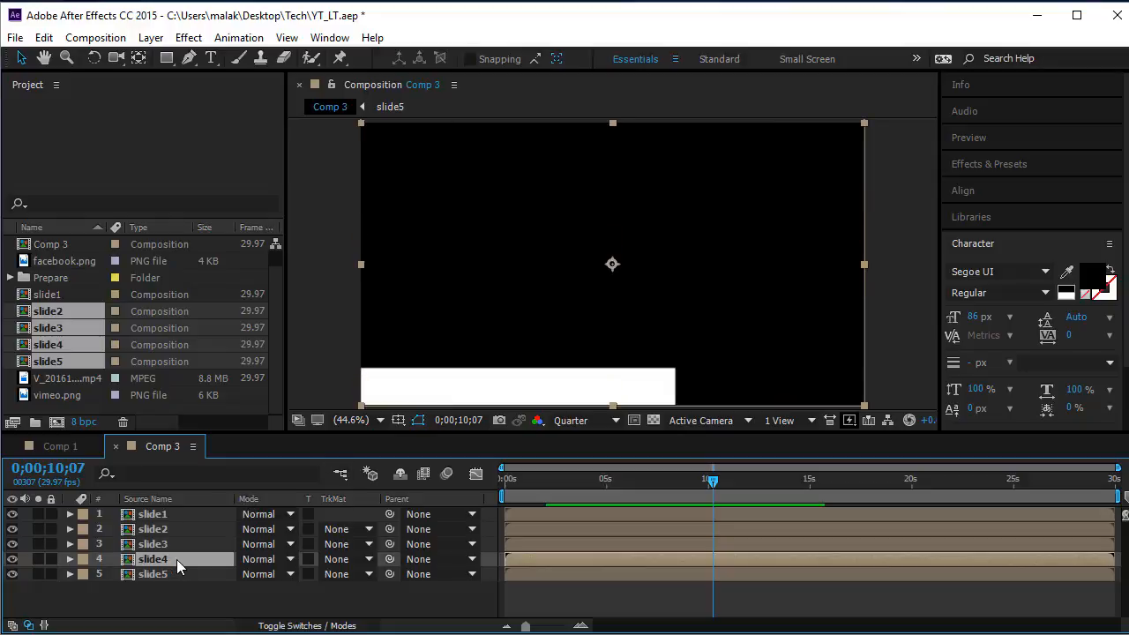
key(Up)
key(Up)
key(Up)
key(Up)
key(Up)
key(Up)
key(Up)
key(Up)
key(Up)
key(Up)
key(Up)
key(Up)
key(Up)
key(Up)
key(Up)
key(Up)
key(Up)
key(Up)
key(Up)
key(Up)
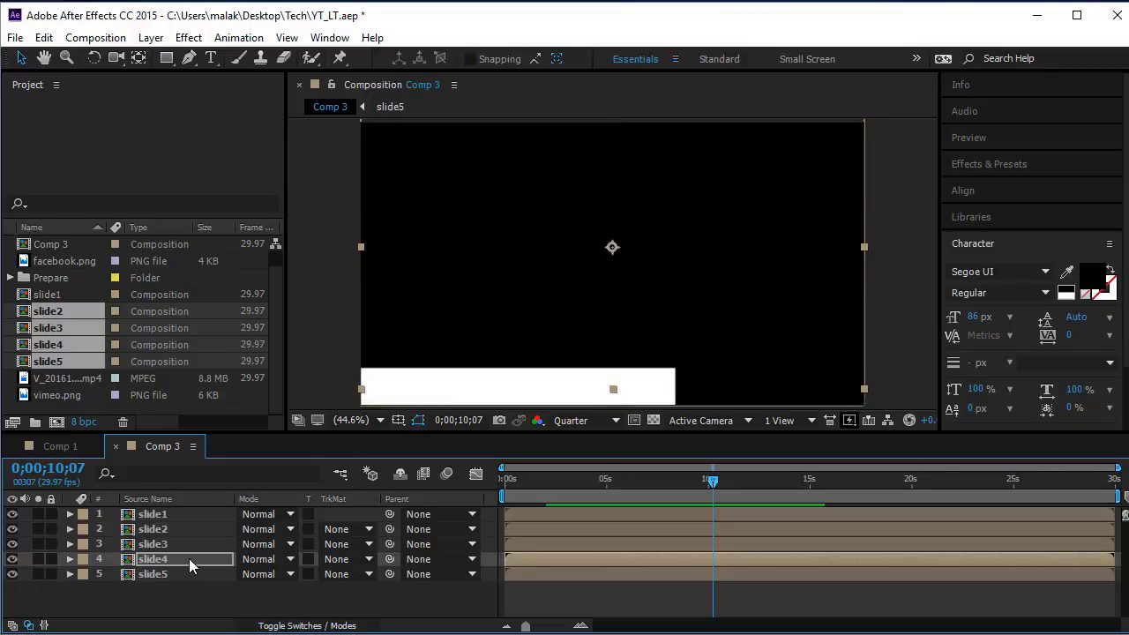
key(Up)
key(Up)
key(Up)
key(Up)
key(Up)
key(Up)
key(Up)
key(Up)
key(Up)
key(Up)
key(Up)
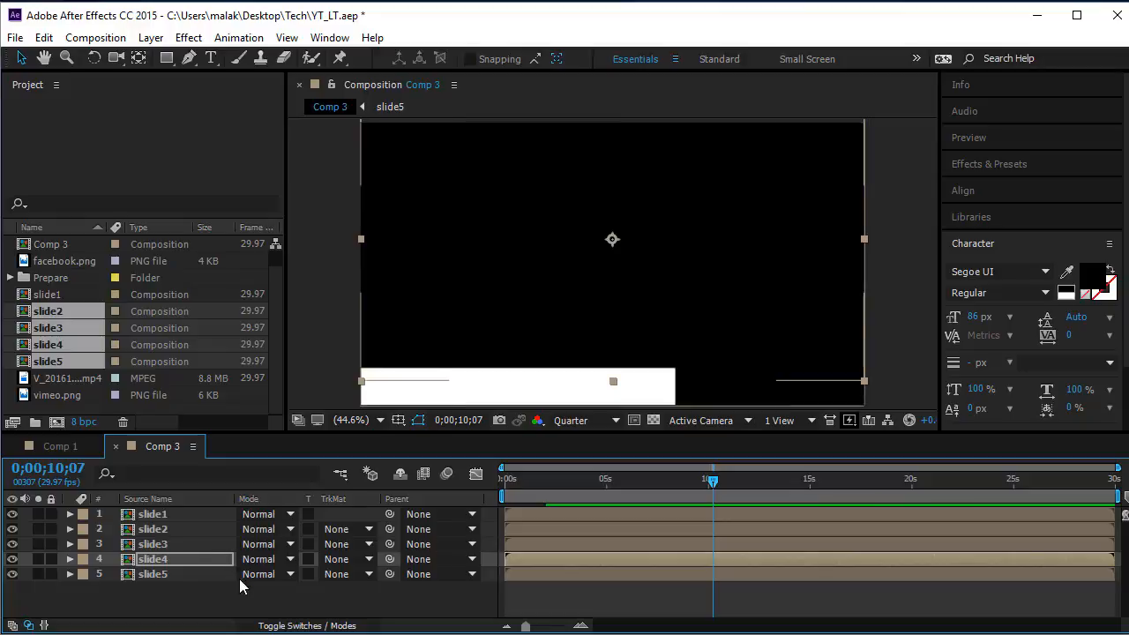
key(Up)
key(Up)
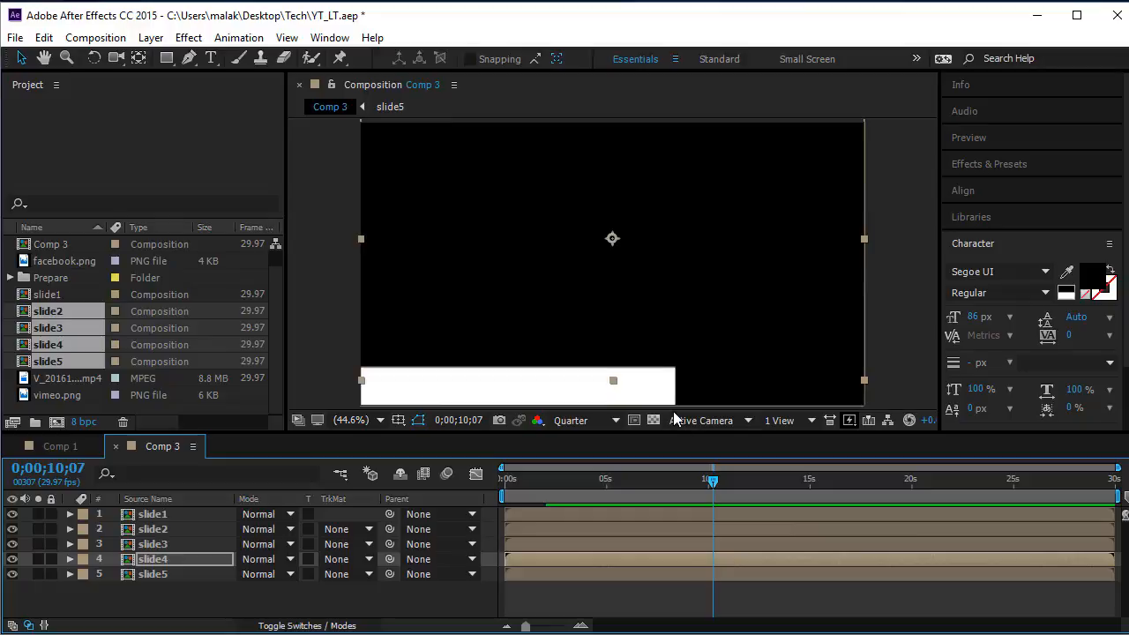
key(Up)
key(Up)
key(Up)
key(Up)
key(Up)
key(Up)
key(Up)
key(Up)
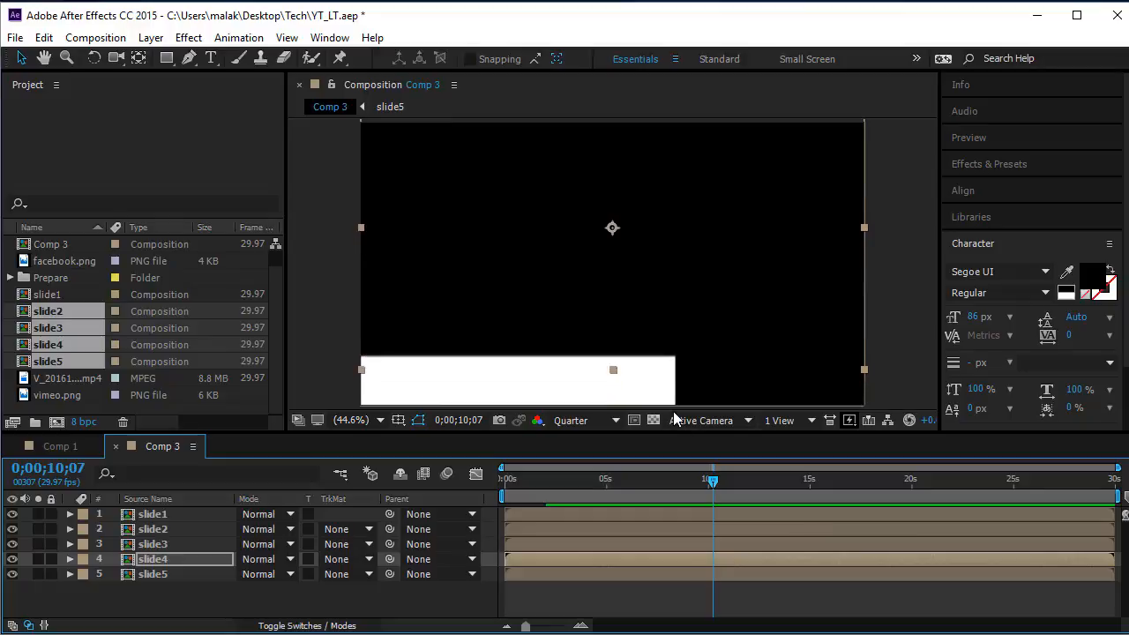
key(Down)
key(Down)
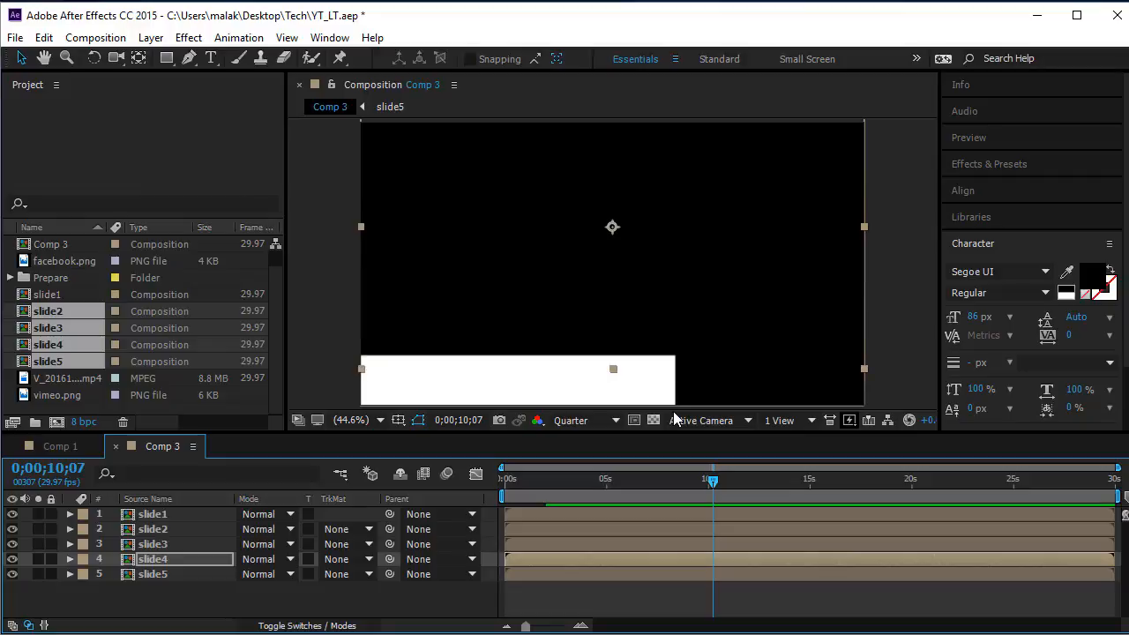
Move the slide5 layer upward and fine-tune it so its white bar sits on slide4's bar without a gap
click(188, 573)
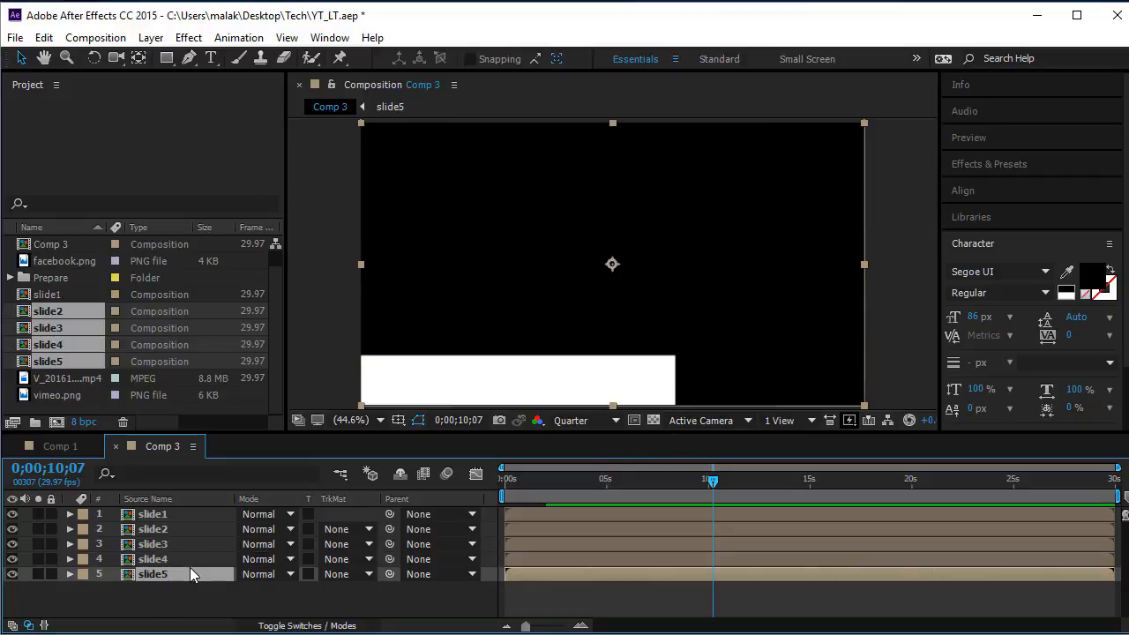
key(shift+Up)
key(shift+Up)
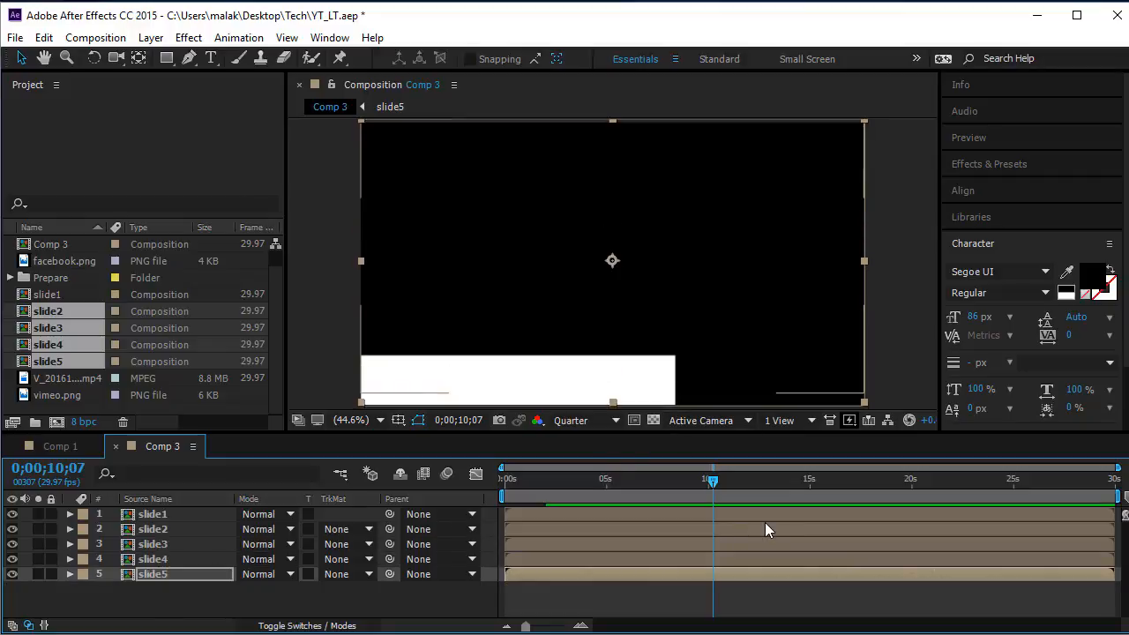
key(shift+Up)
key(shift+Up)
key(shift+Up)
key(shift+Up)
key(shift+Up)
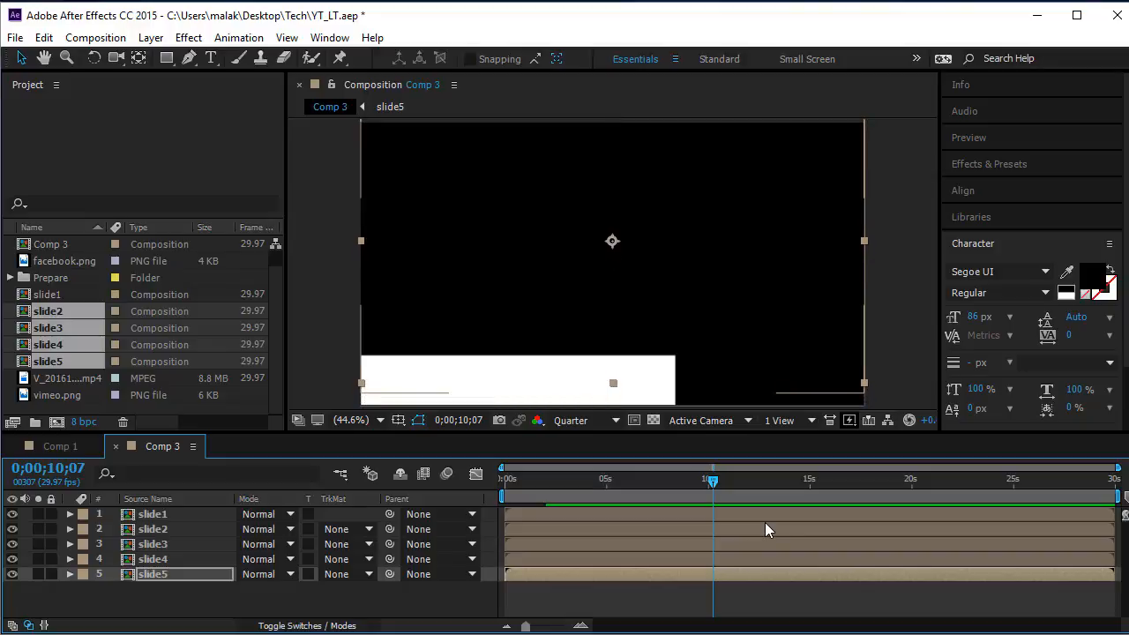
key(shift+Up)
key(shift+Up)
key(shift+Up)
key(shift+Up)
key(shift+Up)
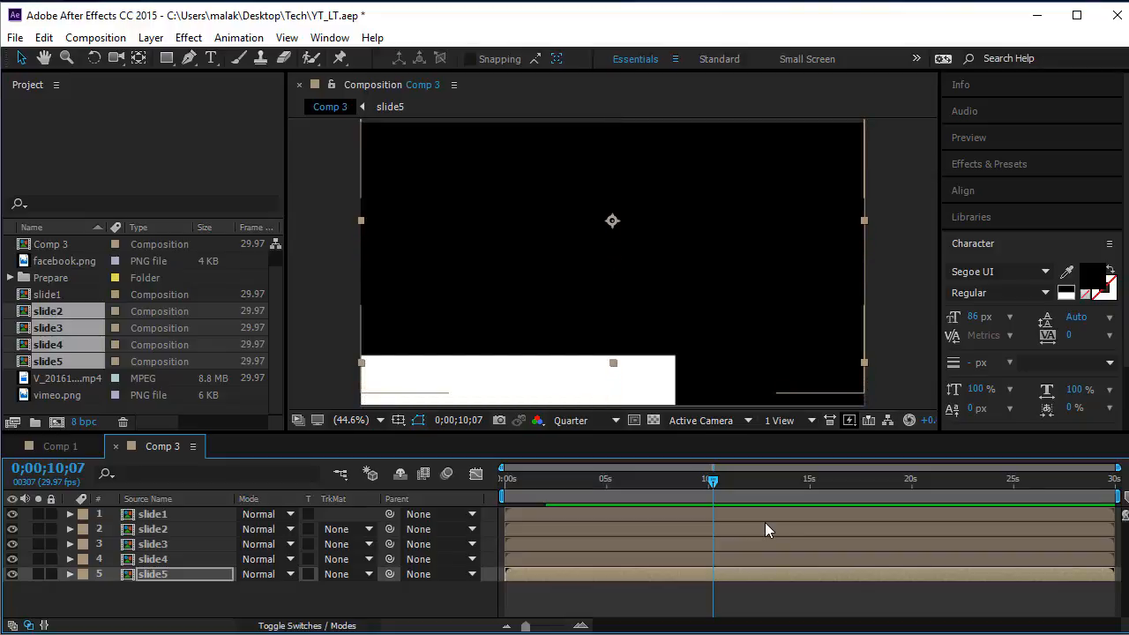
key(shift+Up)
key(shift+Up)
key(shift+Up)
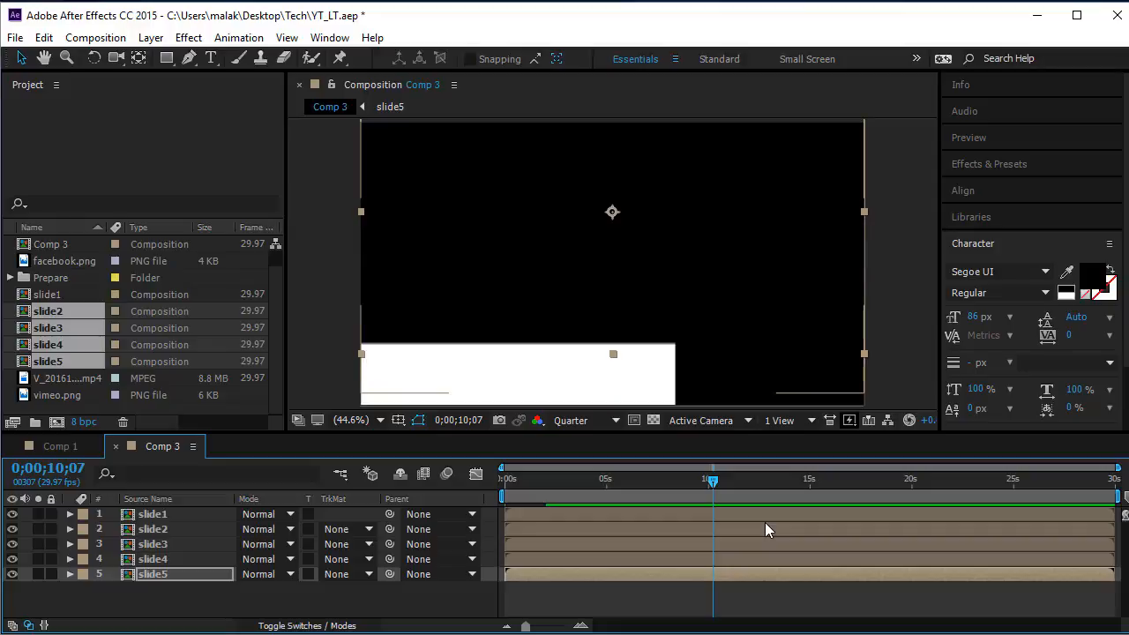
key(Down)
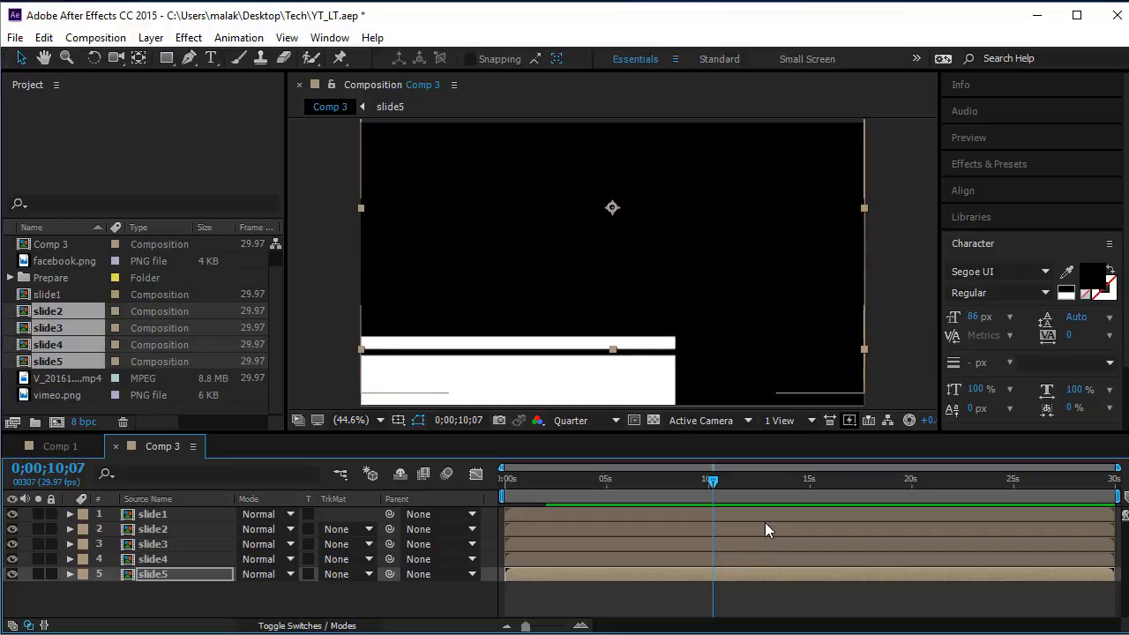
key(Down)
key(Down)
key(Down)
key(Down)
key(Down)
key(Down)
key(Down)
key(Down)
key(Down)
key(Down)
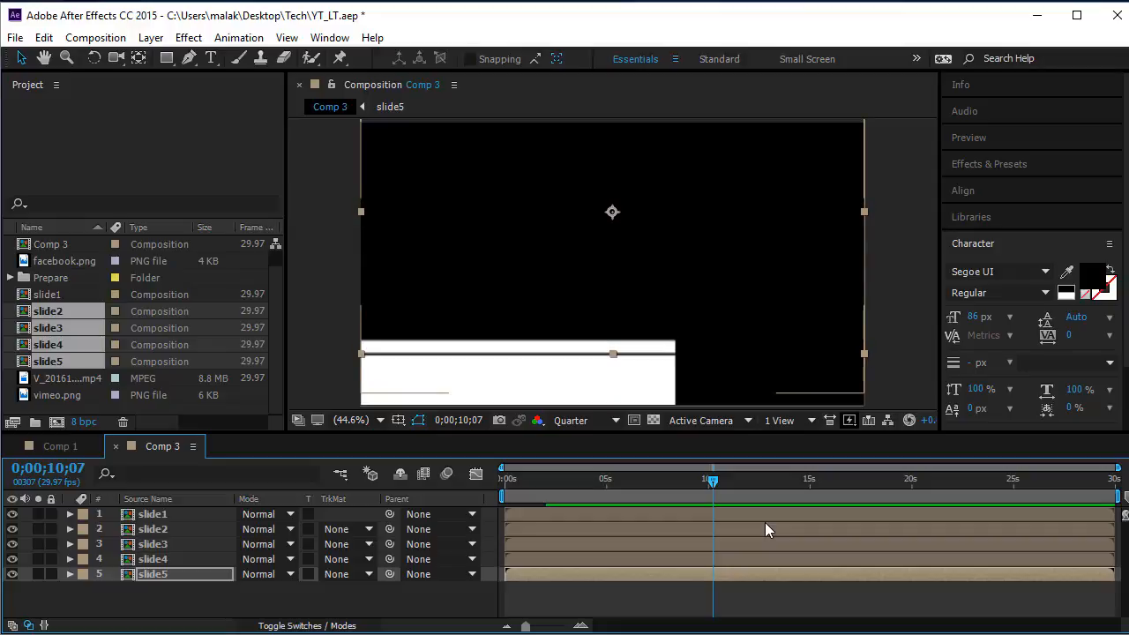
key(Down)
key(Down)
key(Down)
key(Down)
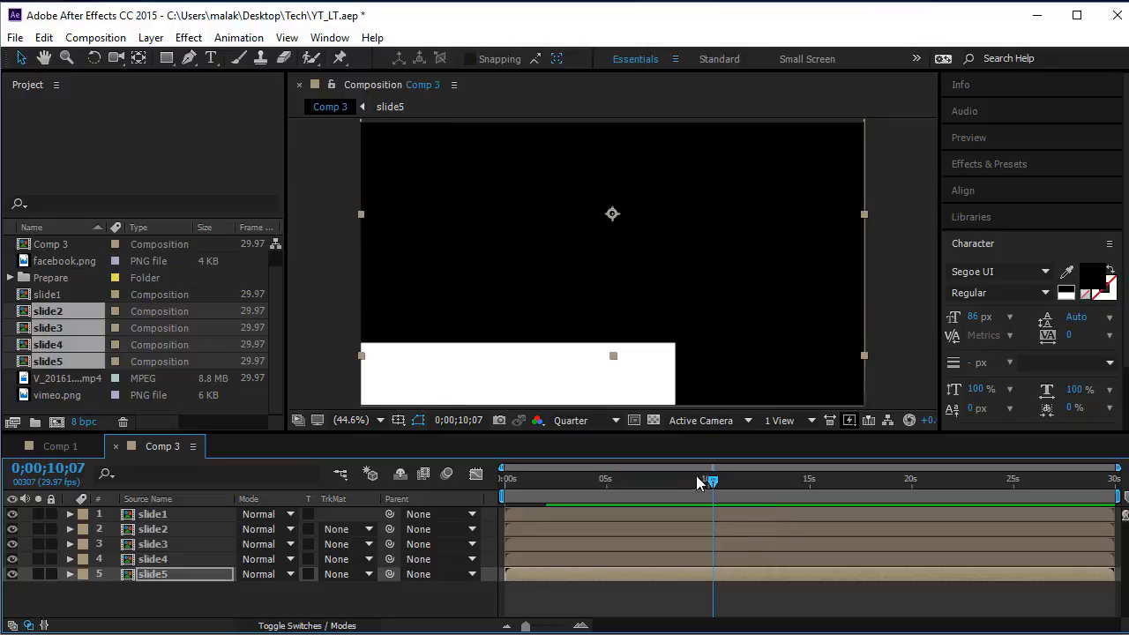
Return Comp 3 to 0;00;00;00, deselect the layers and scrub through the start of the stacked bar animation
drag(712, 483, 482, 523)
click(231, 591)
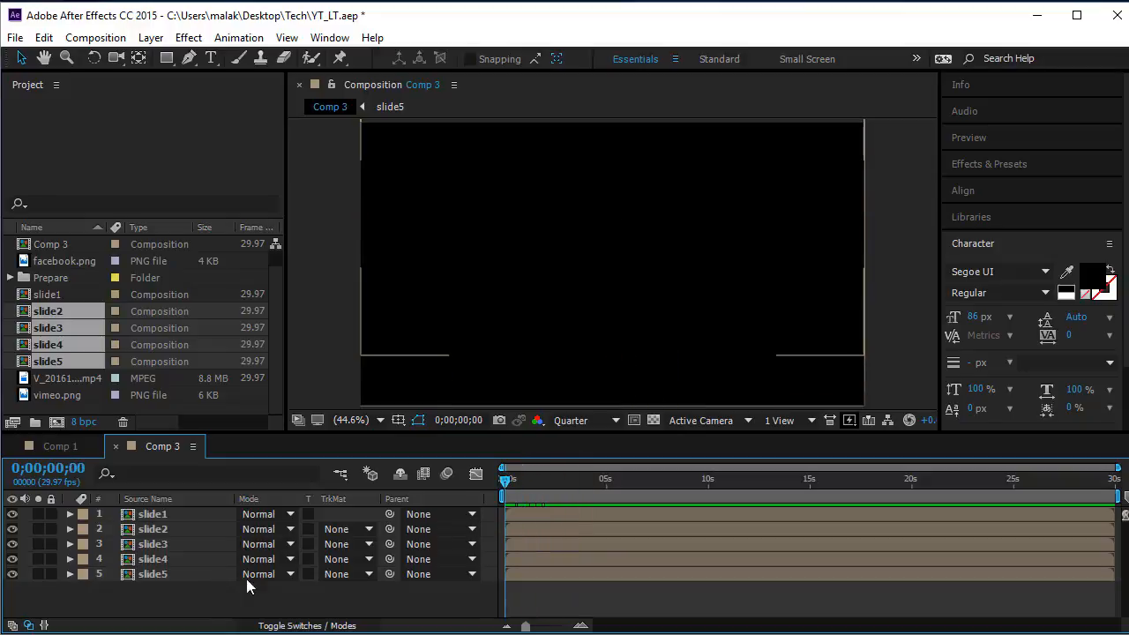
drag(502, 477, 515, 498)
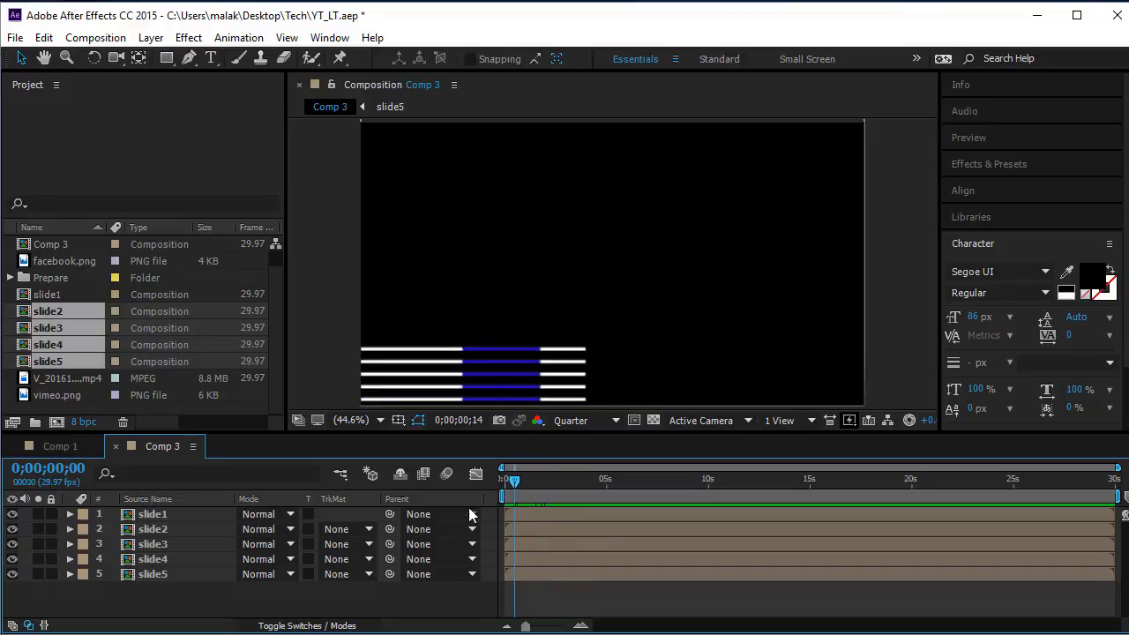
Open the slide1 composition and change the fill colour of shape layer 02 to pink, EA1C91
click(204, 520)
double_click(204, 520)
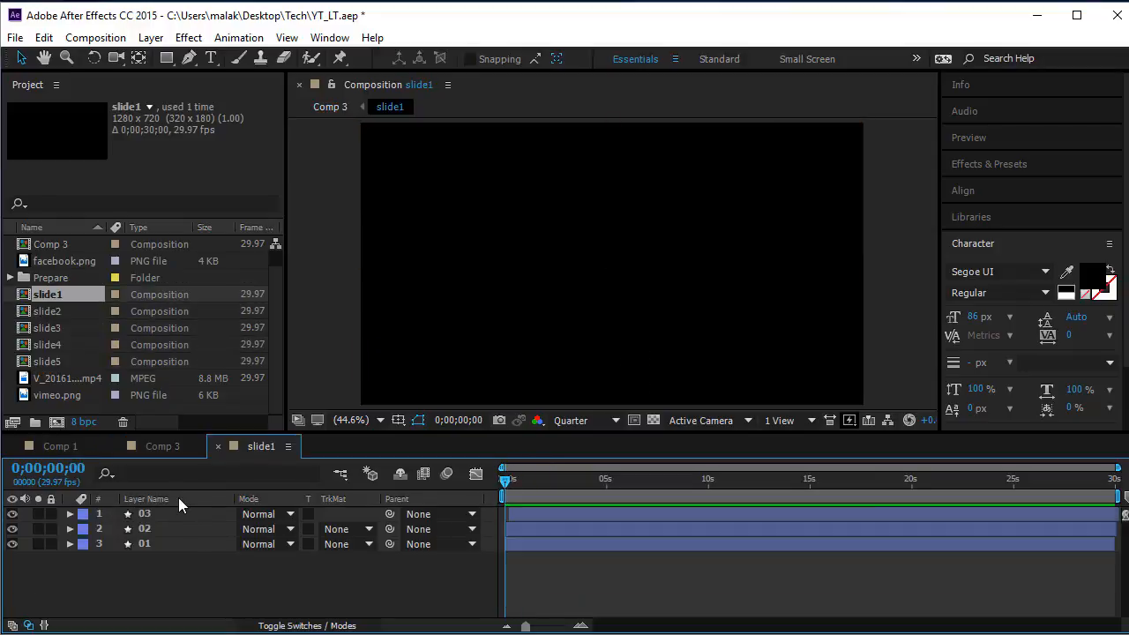
click(170, 529)
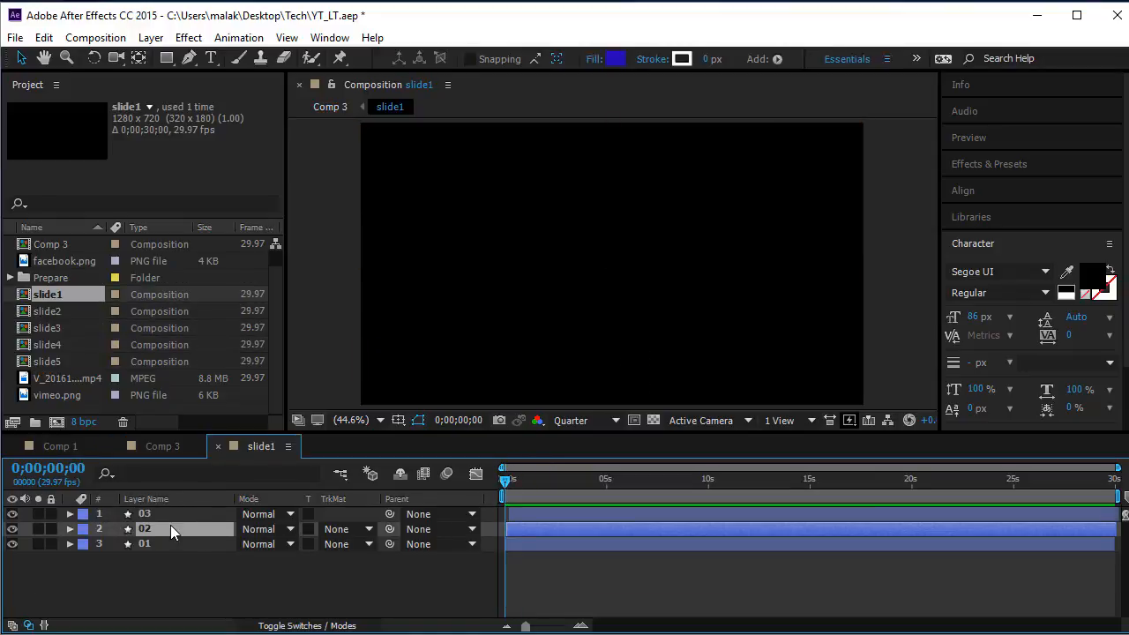
click(616, 60)
drag(300, 259, 250, 215)
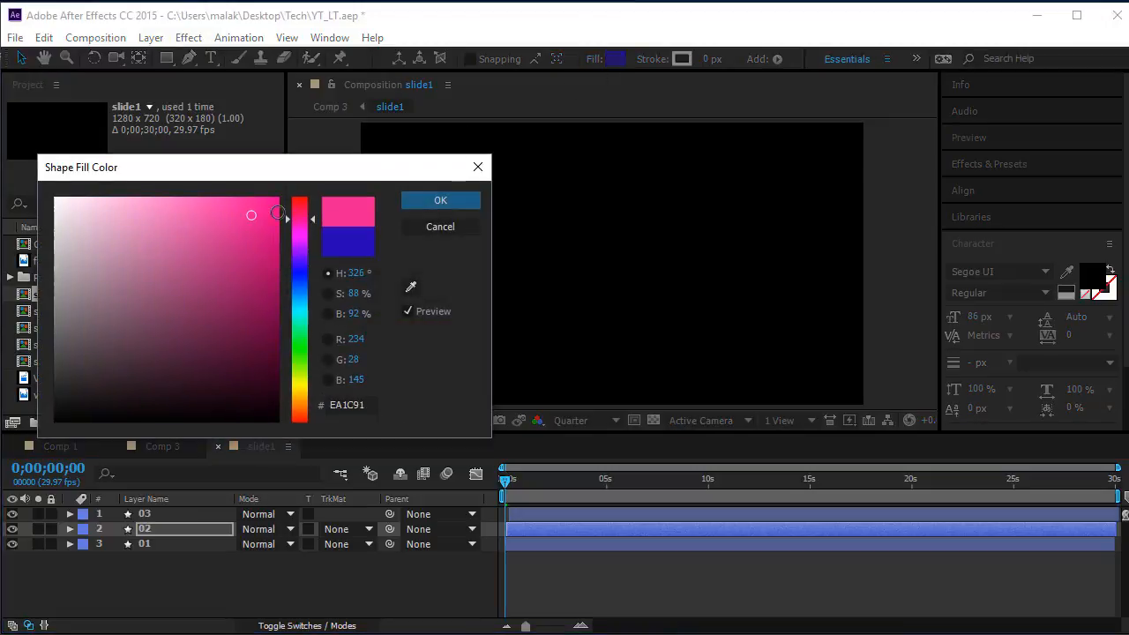
click(413, 200)
Open the slide2 composition from Comp 3 and change the fill of shape layer 02 to bright red
click(198, 450)
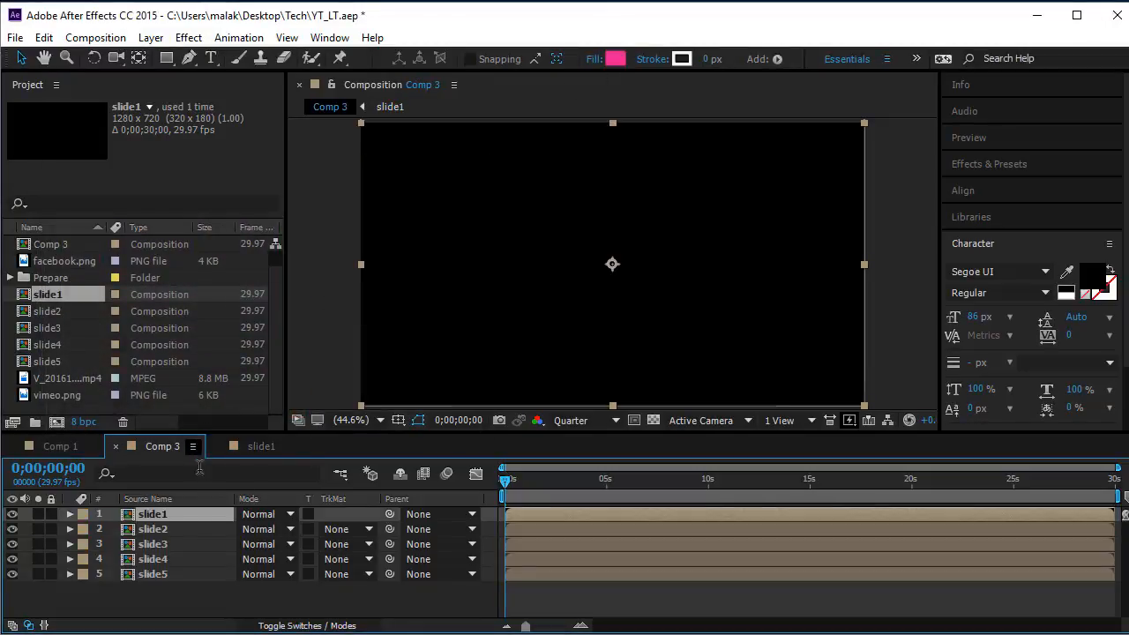
double_click(184, 529)
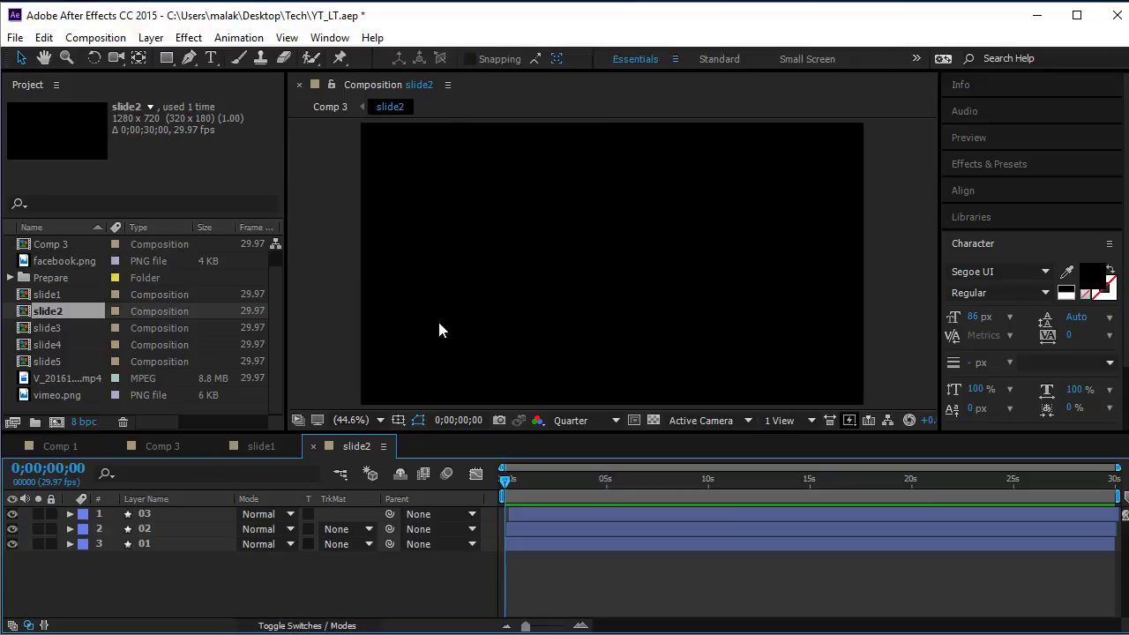
click(207, 529)
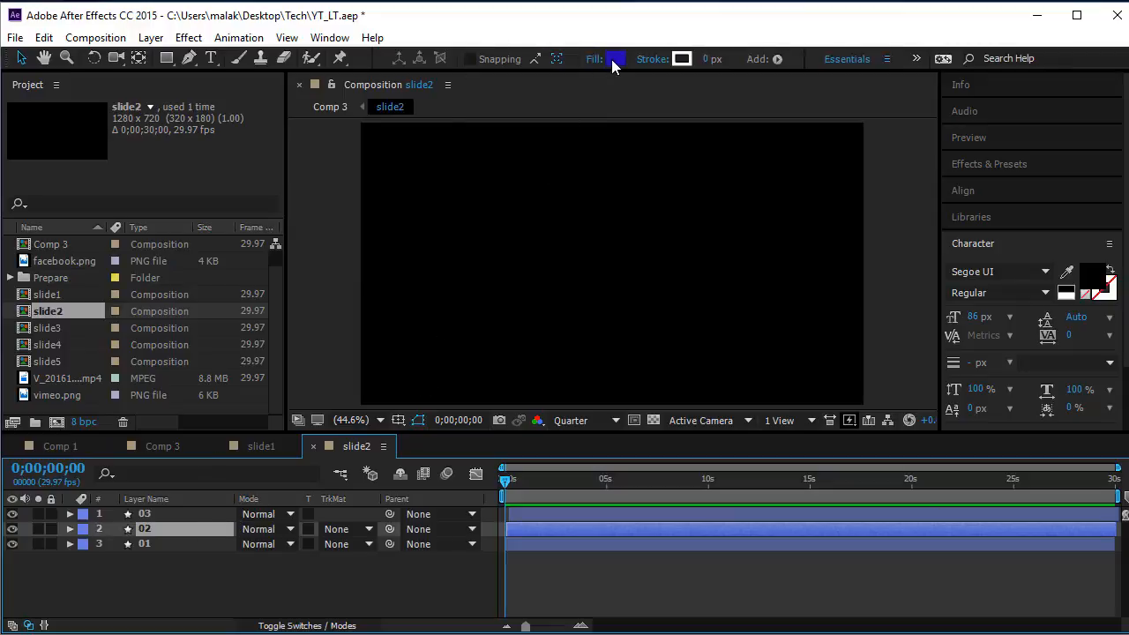
click(612, 60)
drag(302, 234, 300, 197)
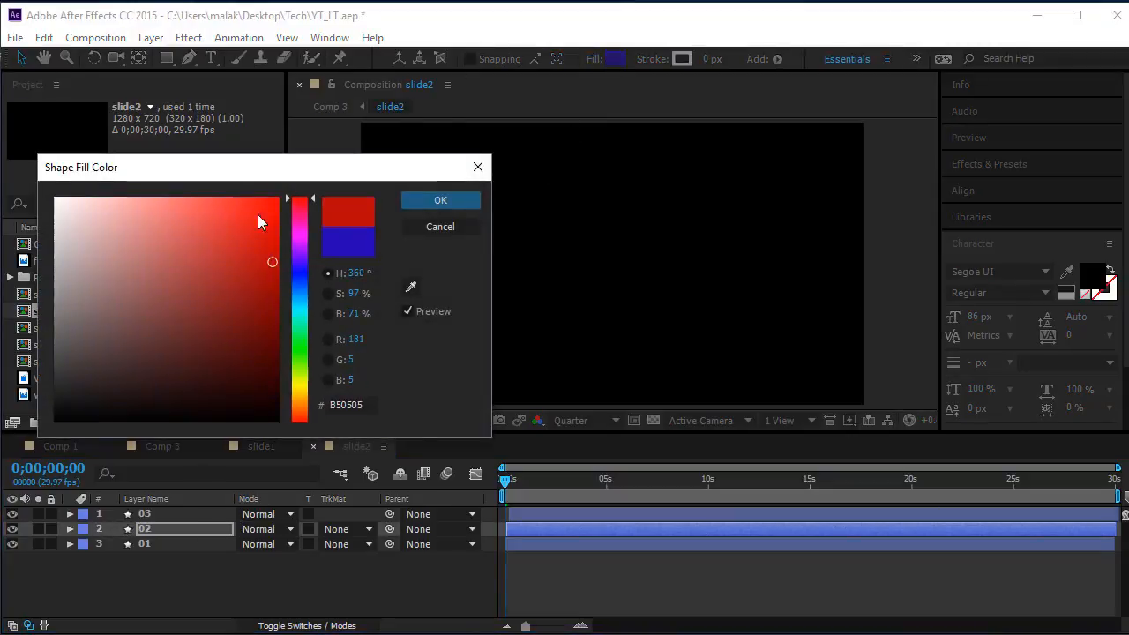
click(259, 215)
click(407, 200)
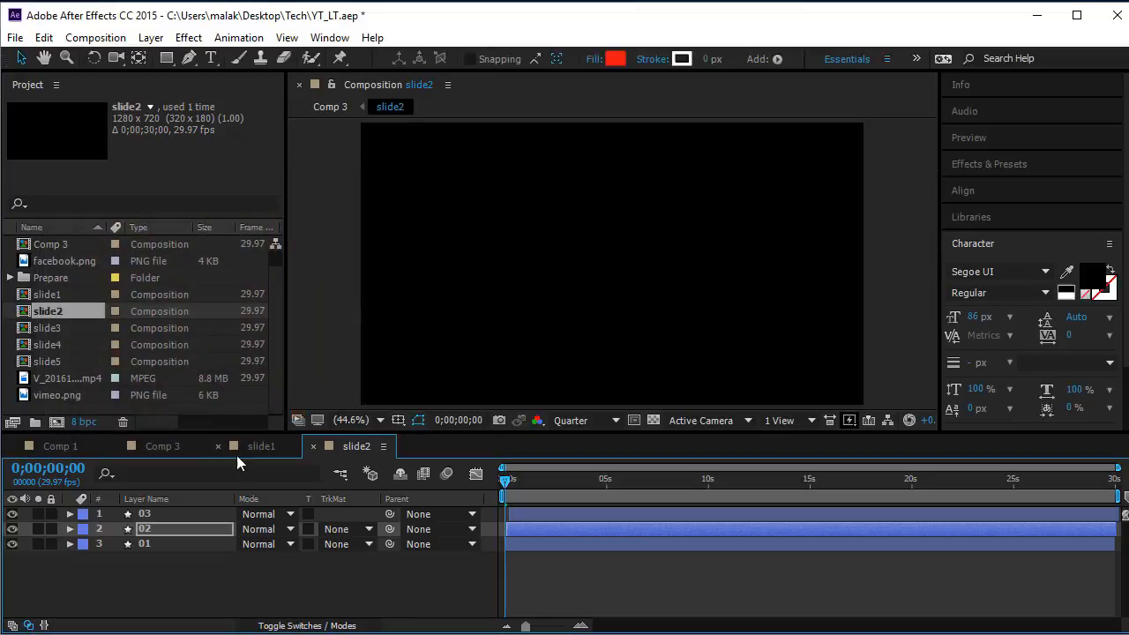
Open the slide3 composition from Comp 3 and set the fill of shape layer 02 to green, 07EE33
click(189, 446)
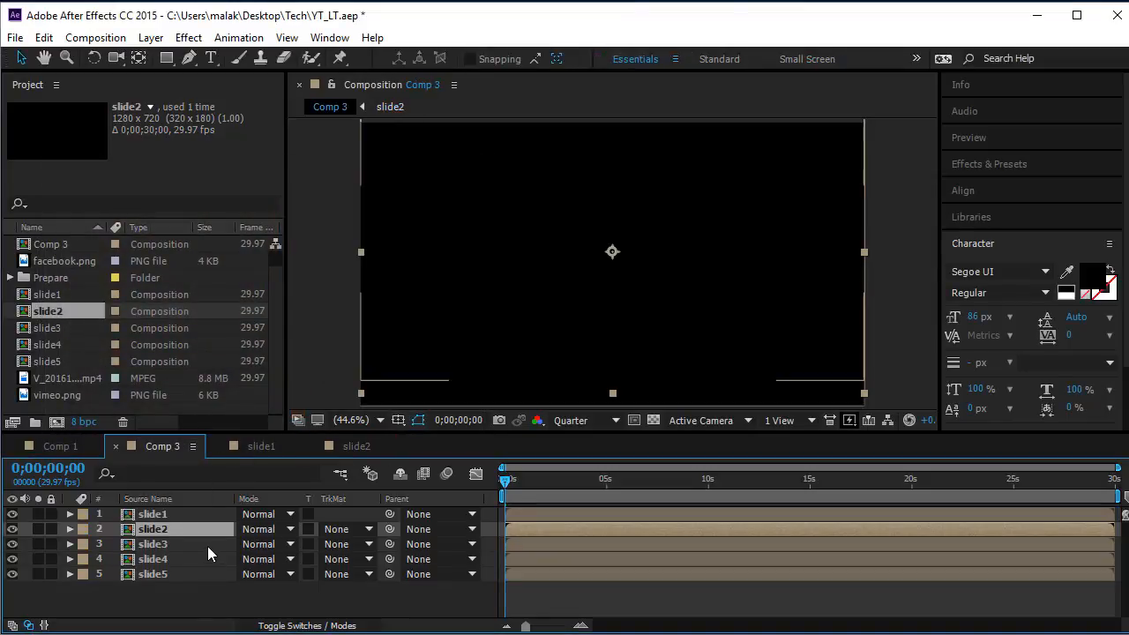
click(208, 544)
double_click(208, 544)
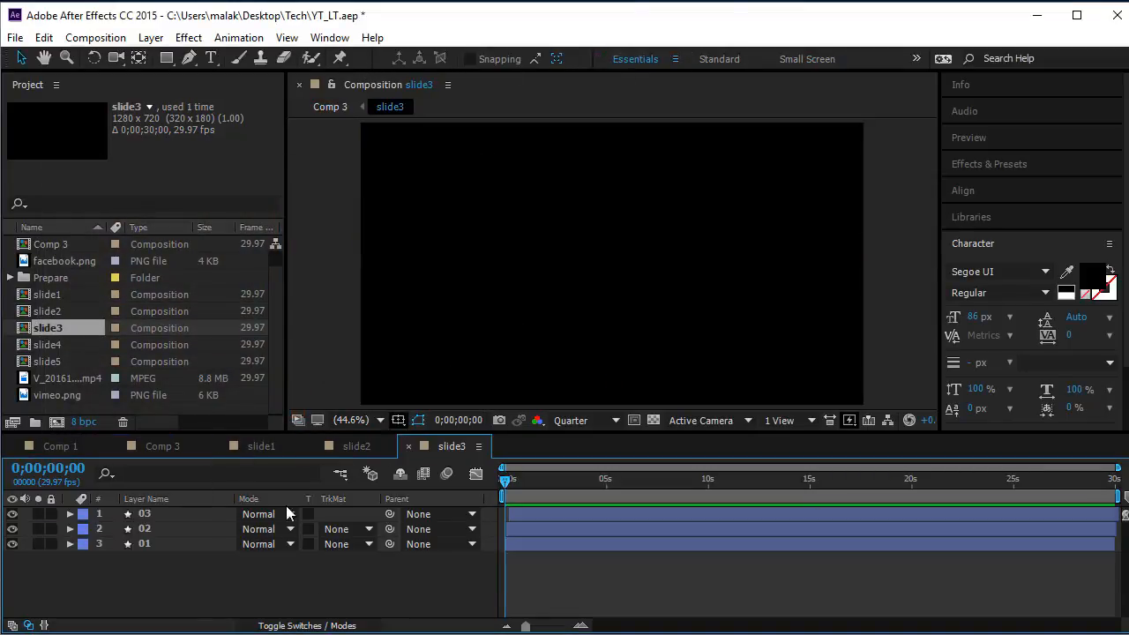
click(164, 528)
click(616, 59)
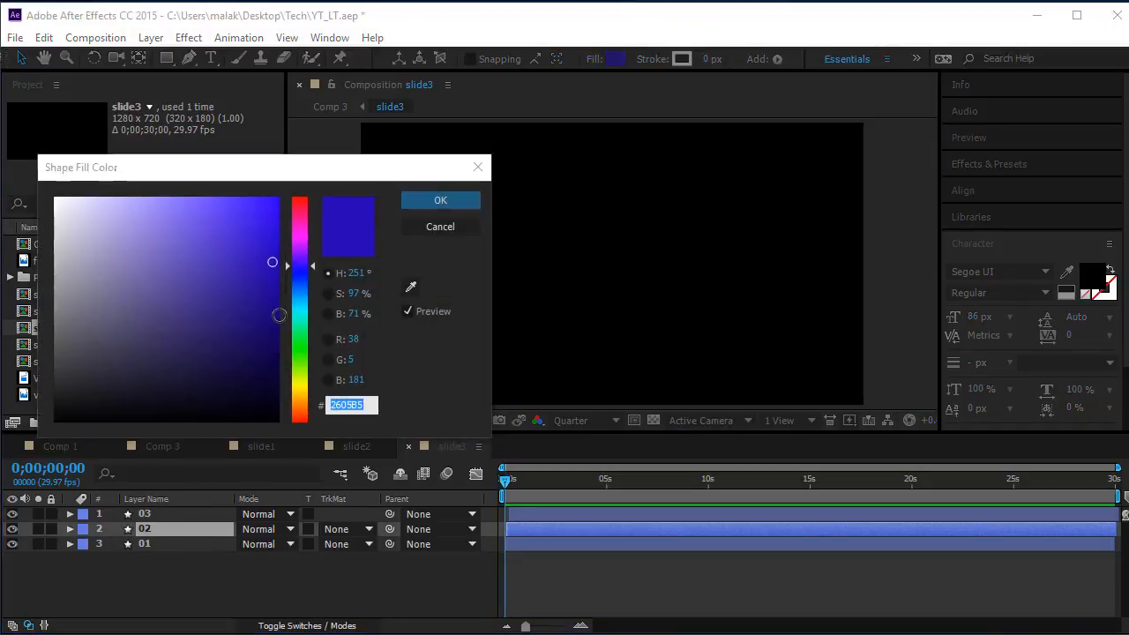
click(297, 339)
click(272, 211)
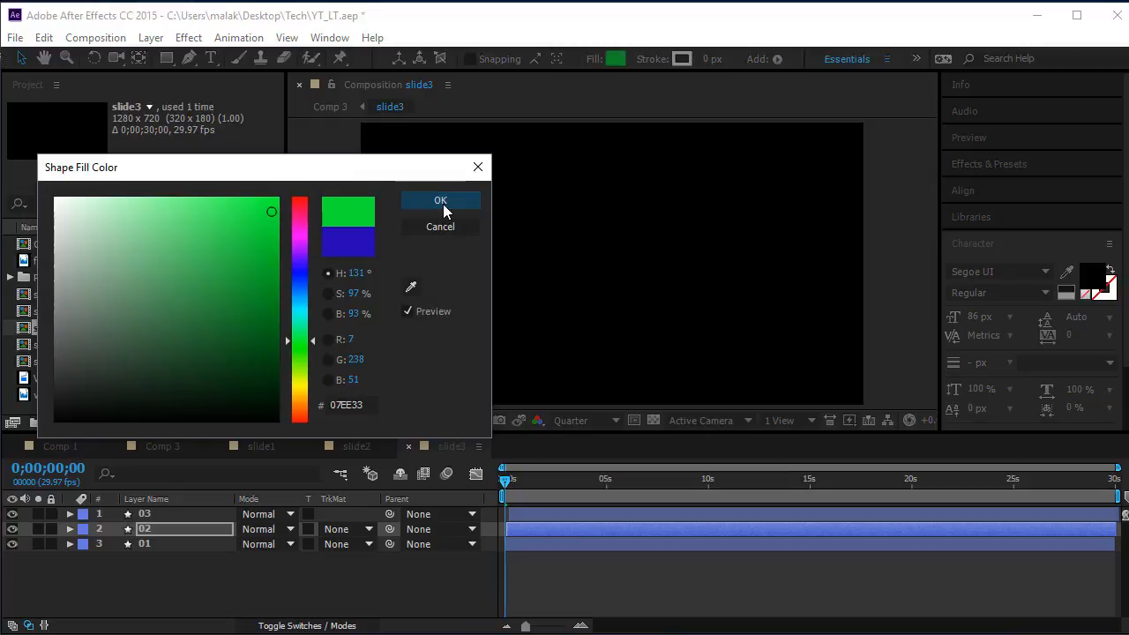
click(440, 201)
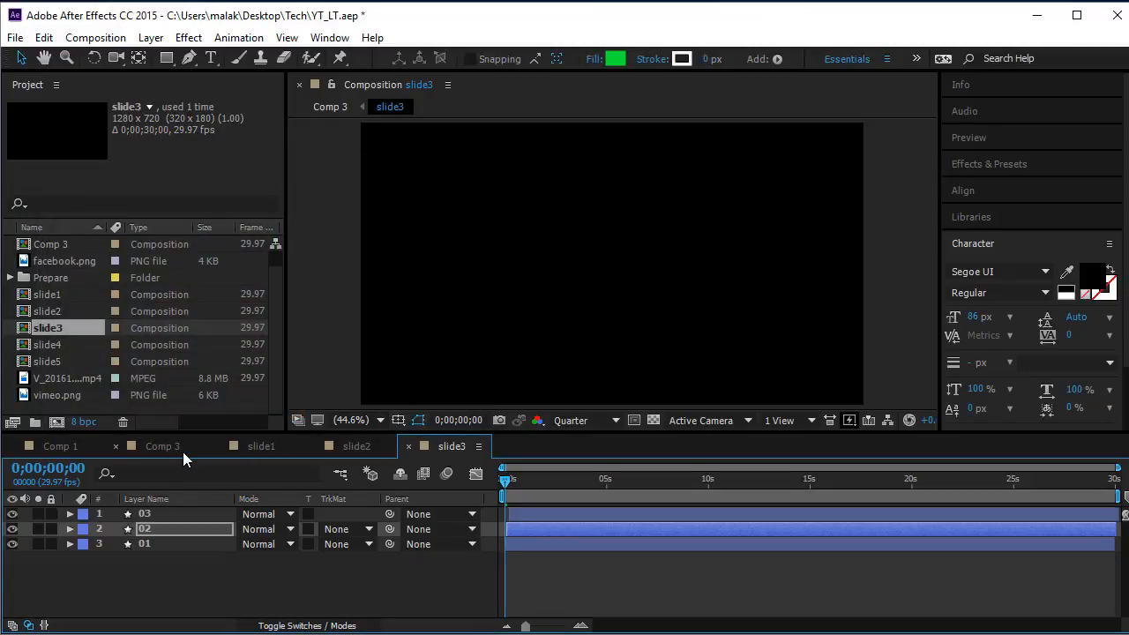
Open the slide4 composition from Comp 3 and set the fill of shape layer 02 to orange, D46307
click(182, 451)
double_click(176, 562)
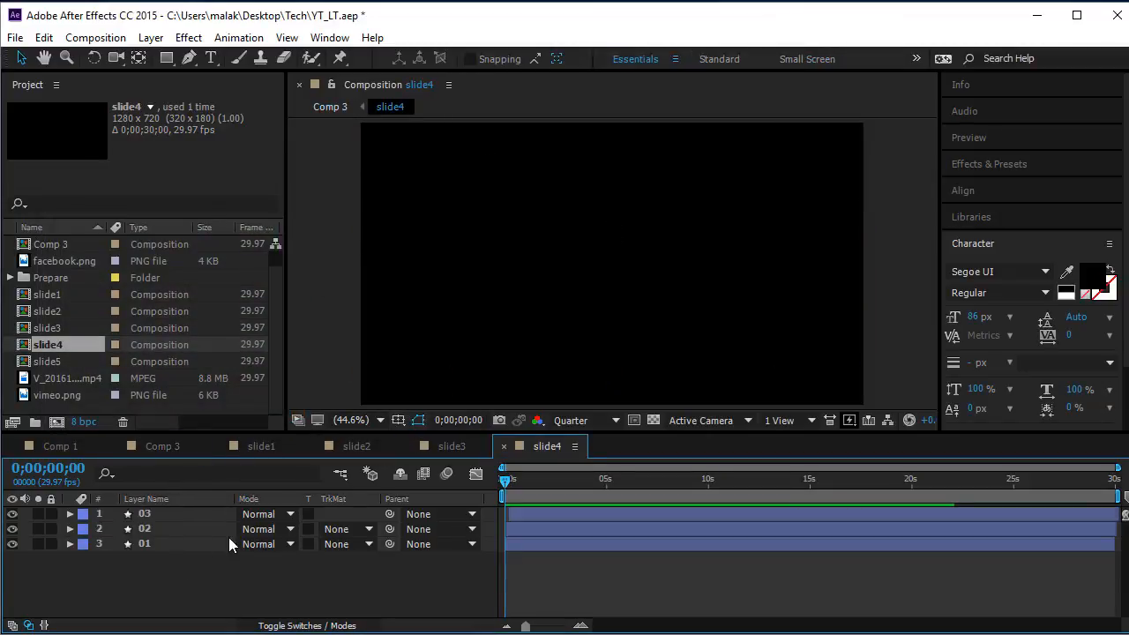
click(206, 526)
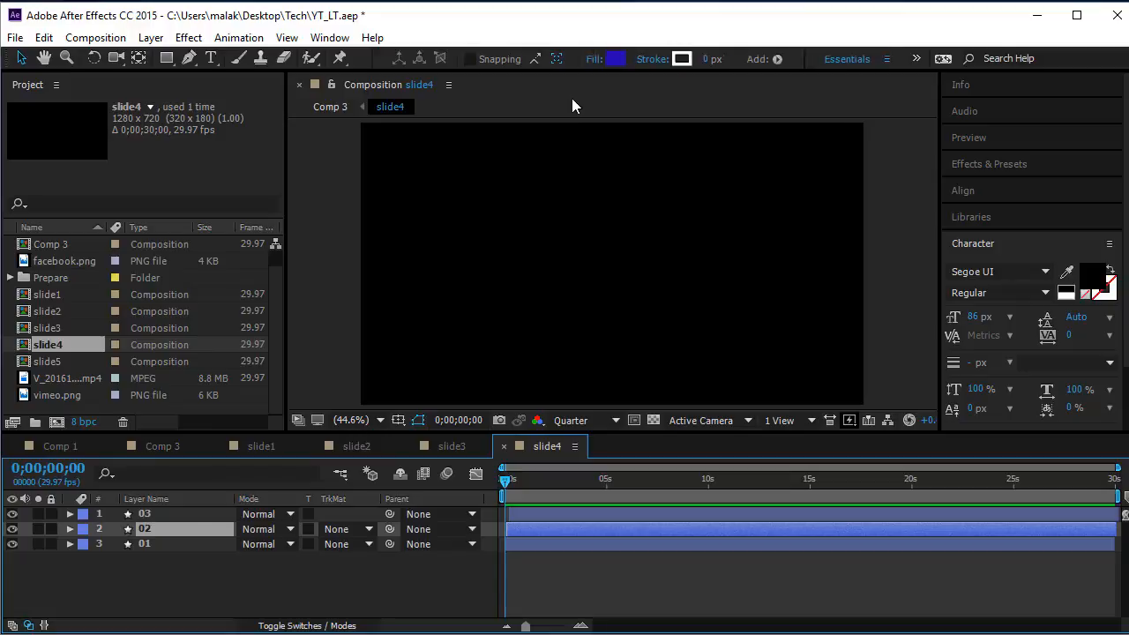
click(611, 58)
drag(295, 284, 295, 321)
click(263, 238)
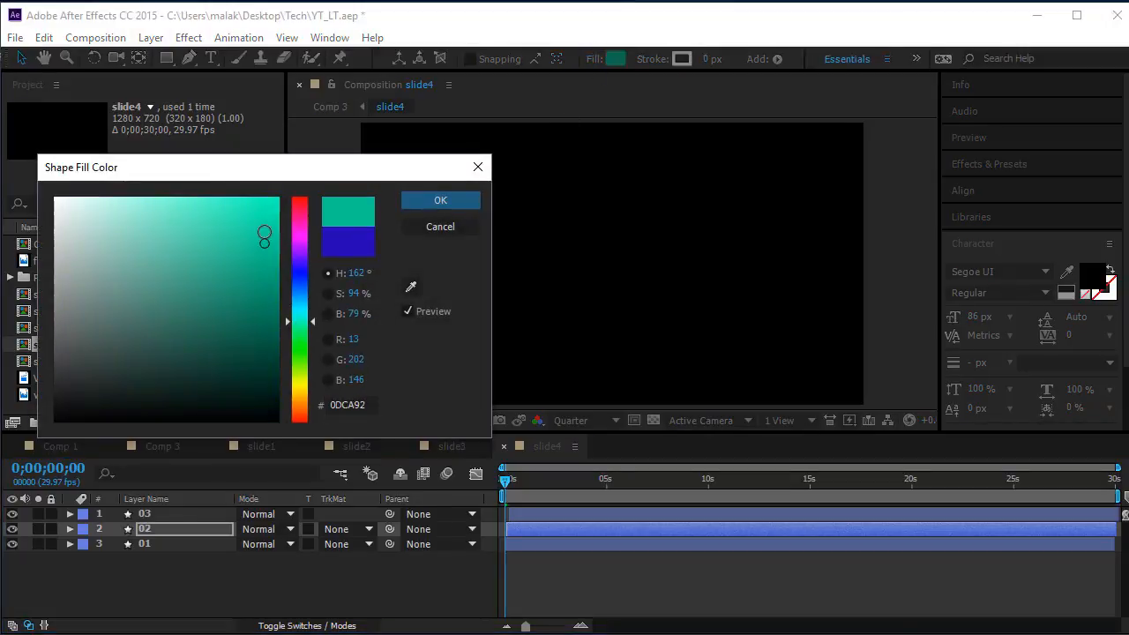
click(263, 222)
drag(292, 227, 295, 365)
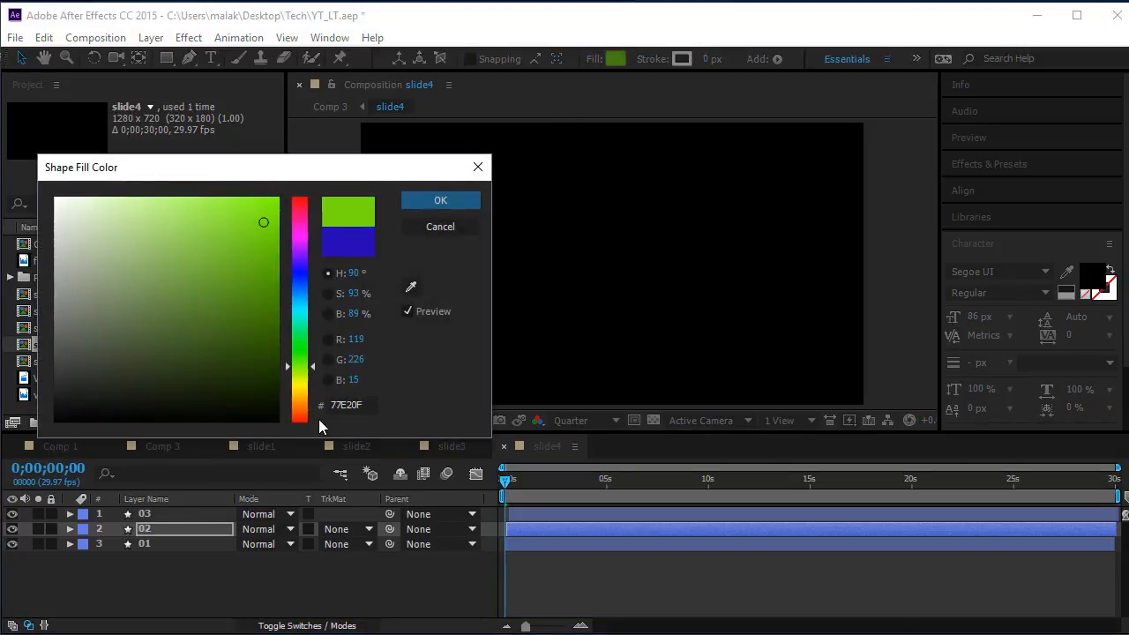
click(300, 405)
click(272, 235)
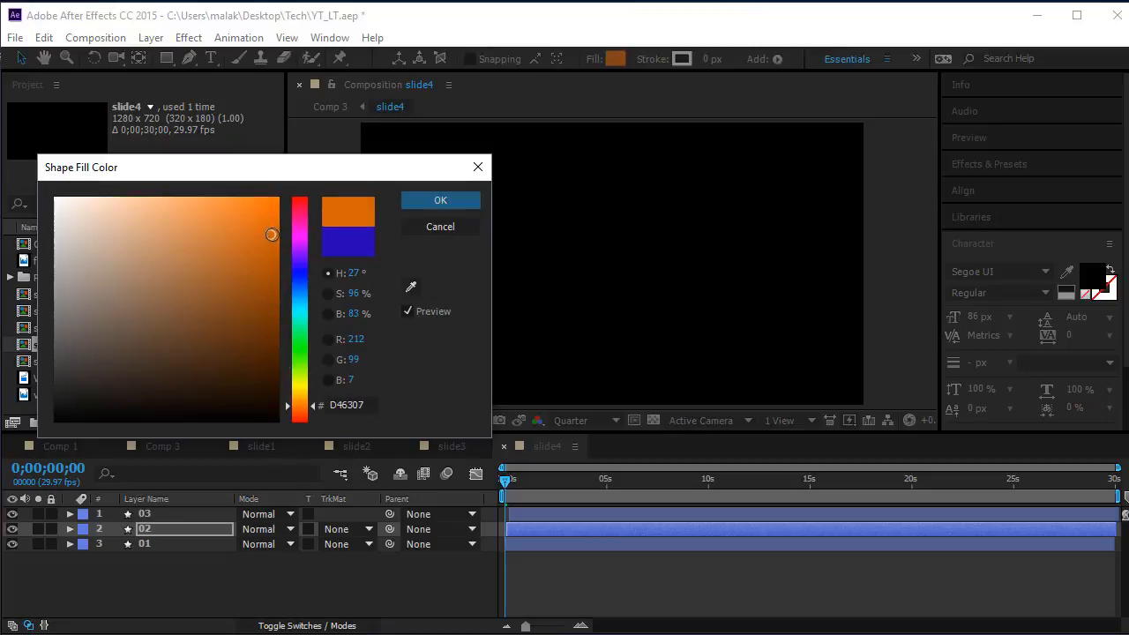
click(421, 202)
Open the slide5 composition from Comp 3 and change the fill of shape layer 02 to teal green
click(191, 447)
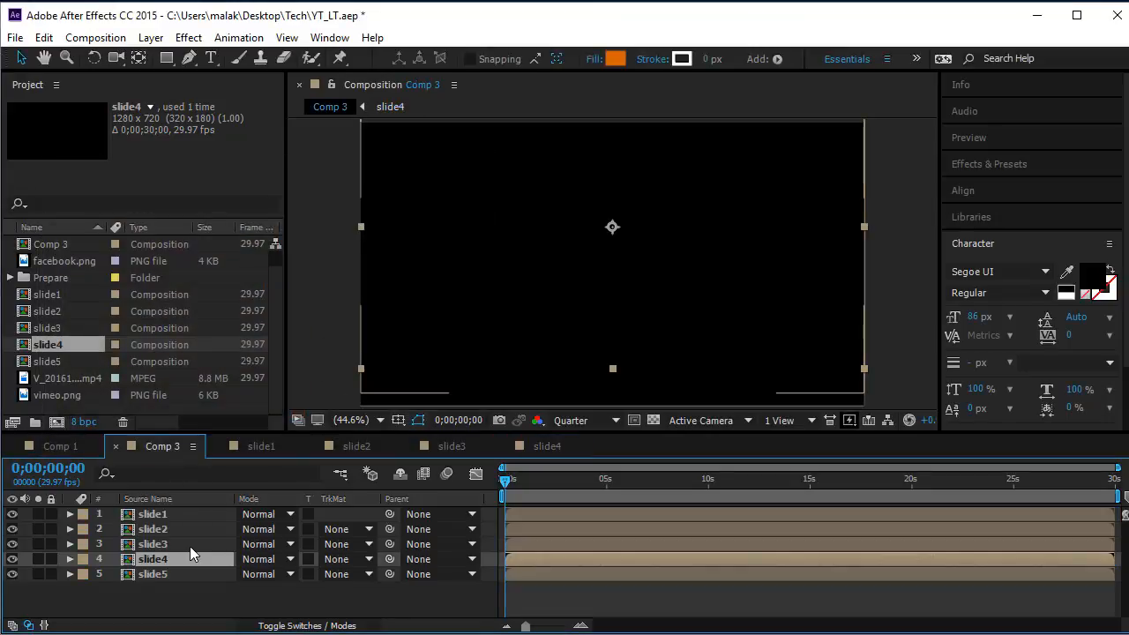
double_click(185, 574)
click(182, 530)
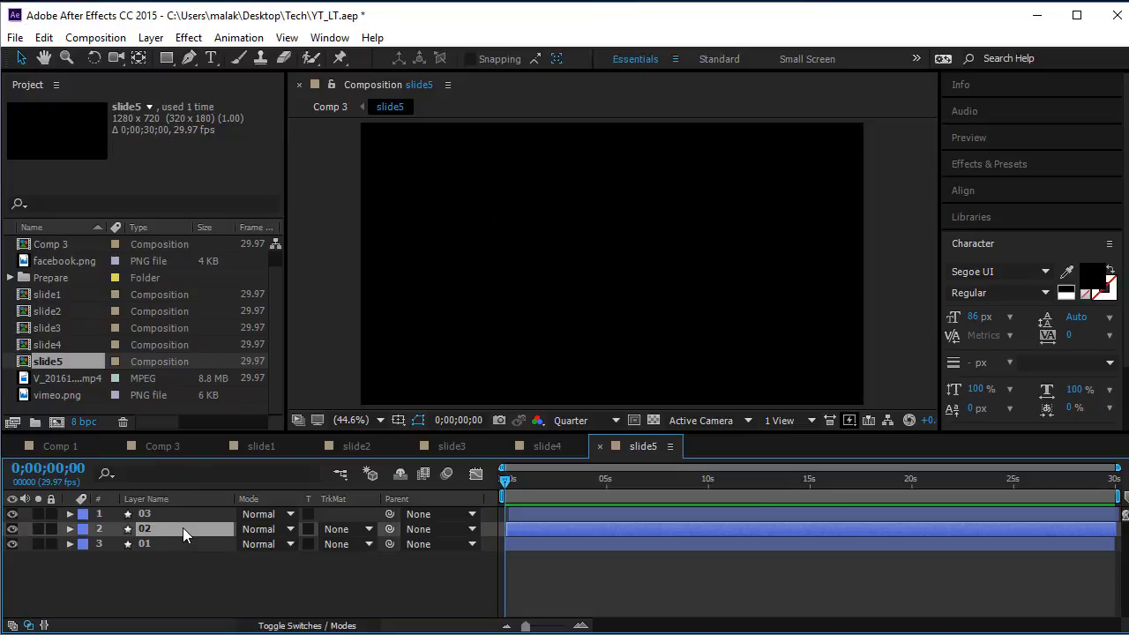
key(q)
click(615, 58)
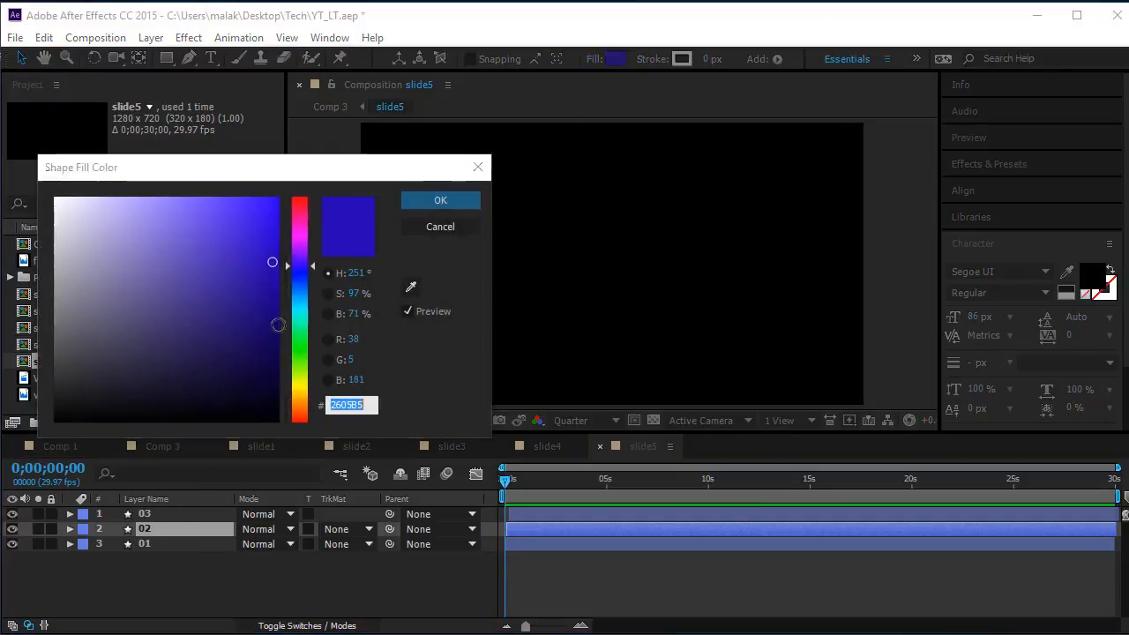
click(273, 262)
drag(300, 231, 304, 317)
click(441, 201)
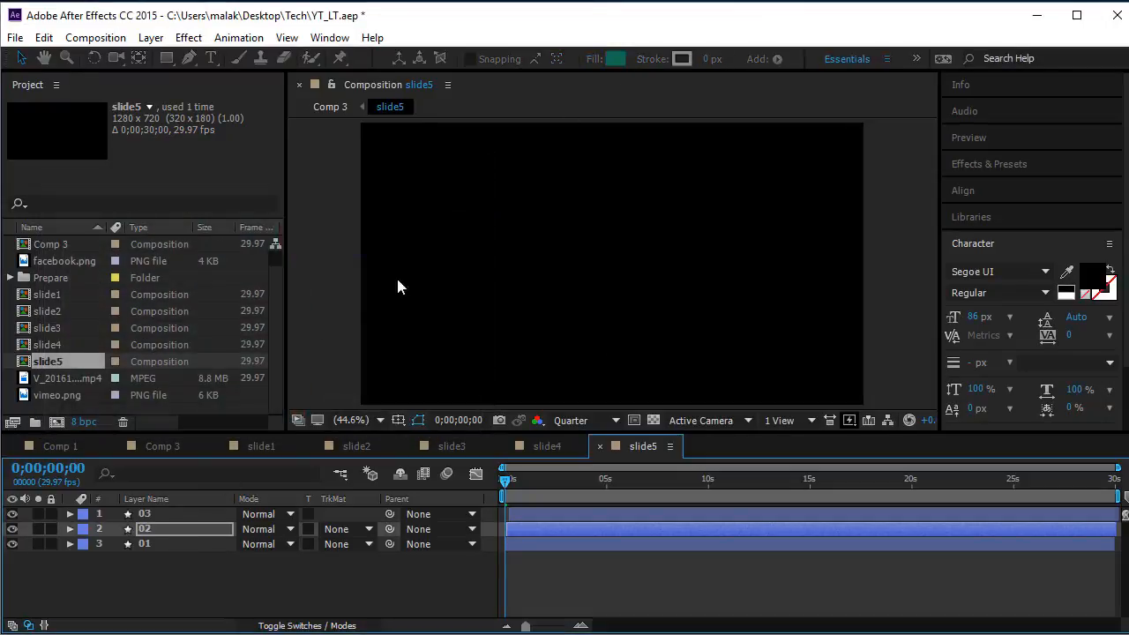
In Comp 3, stagger the layer starts three frames apart: slide4 at frame 3, slide3 at 6, slide2 at 9 and slide1 at 12
click(161, 447)
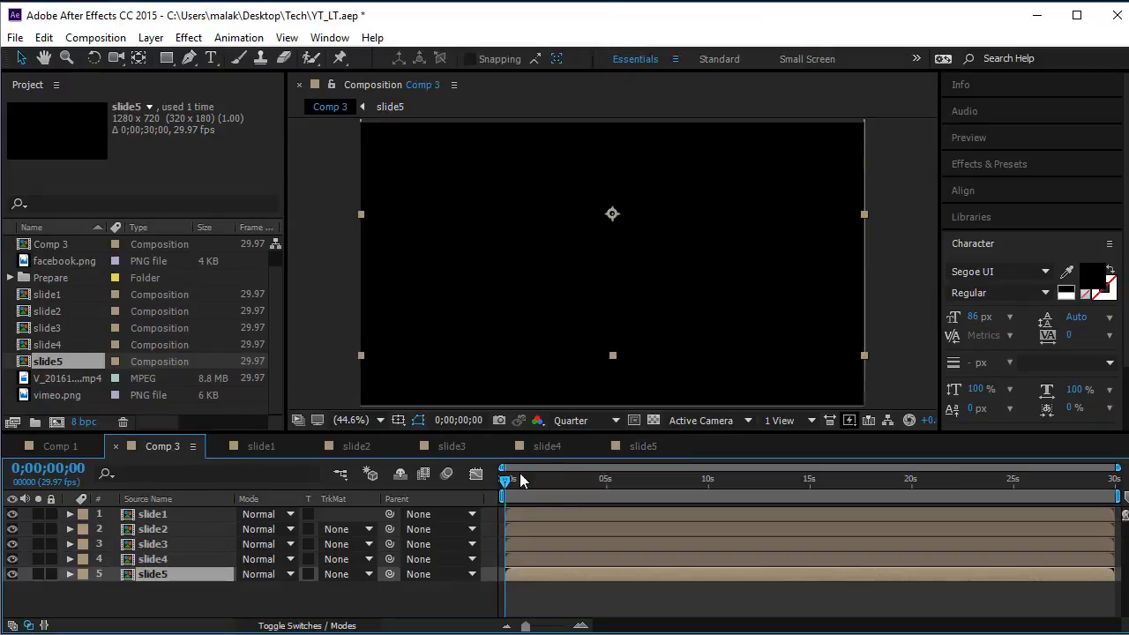
drag(520, 476, 516, 526)
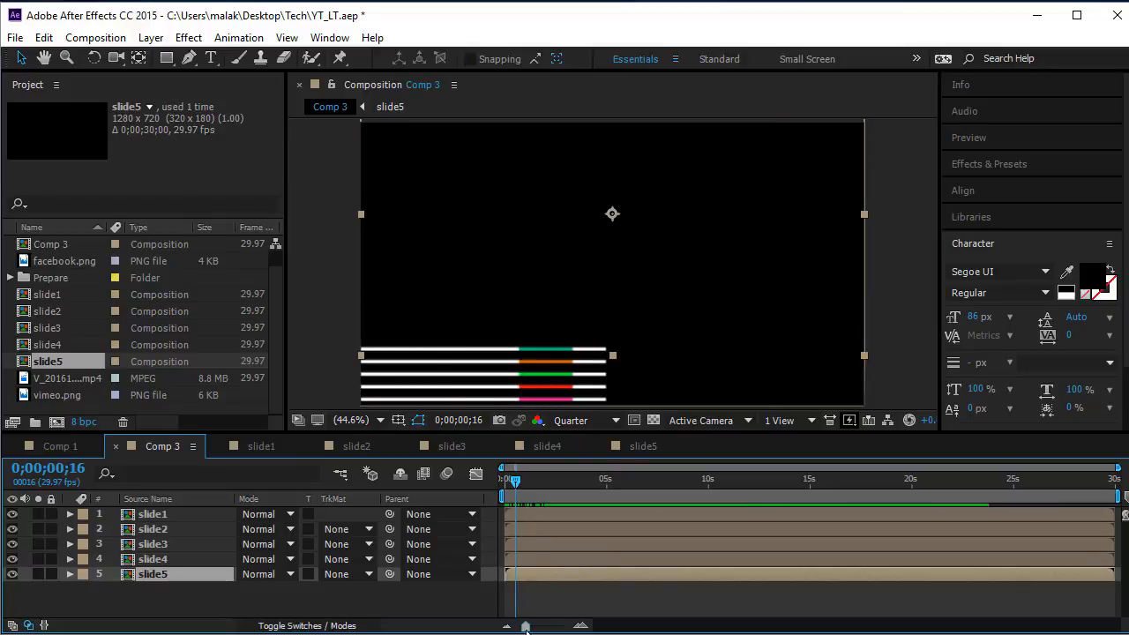
drag(526, 627, 569, 627)
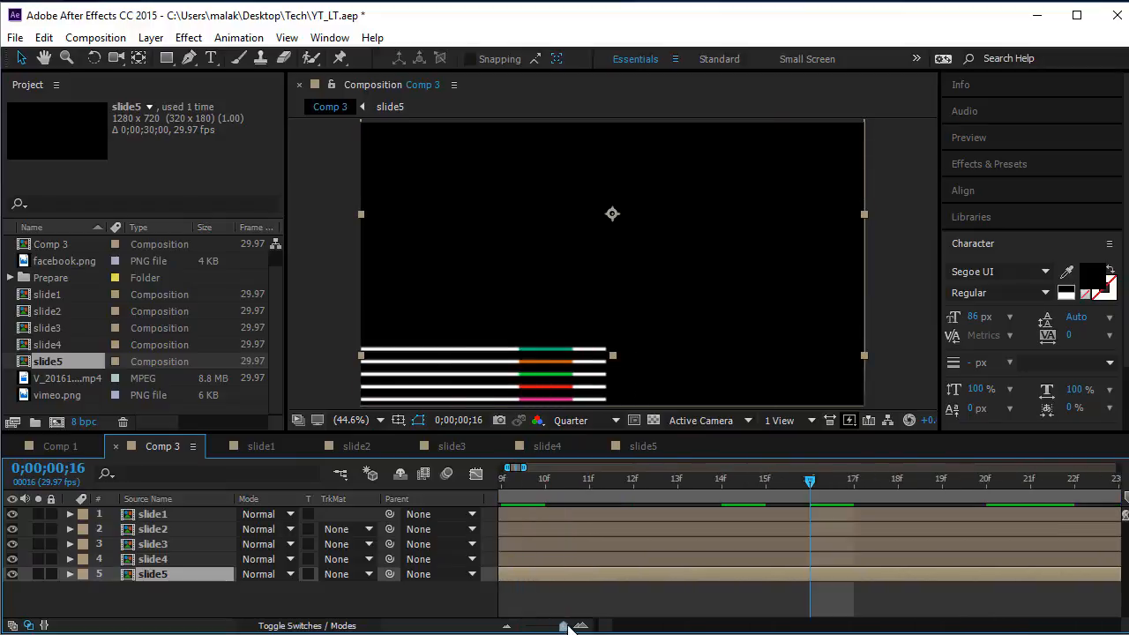
key(Home)
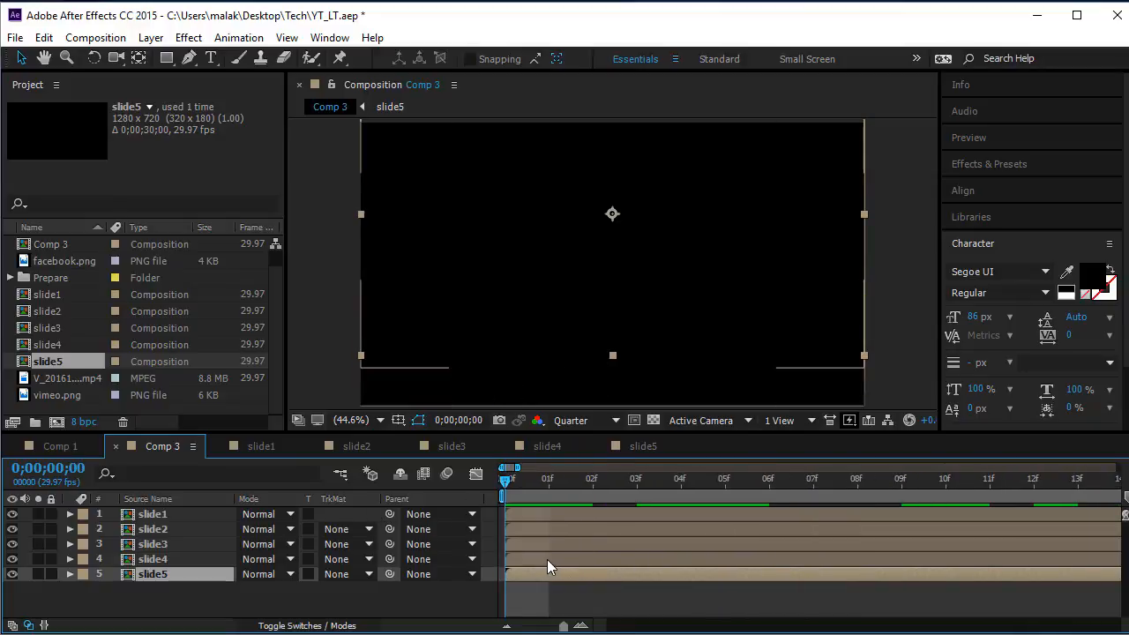
drag(547, 559, 912, 534)
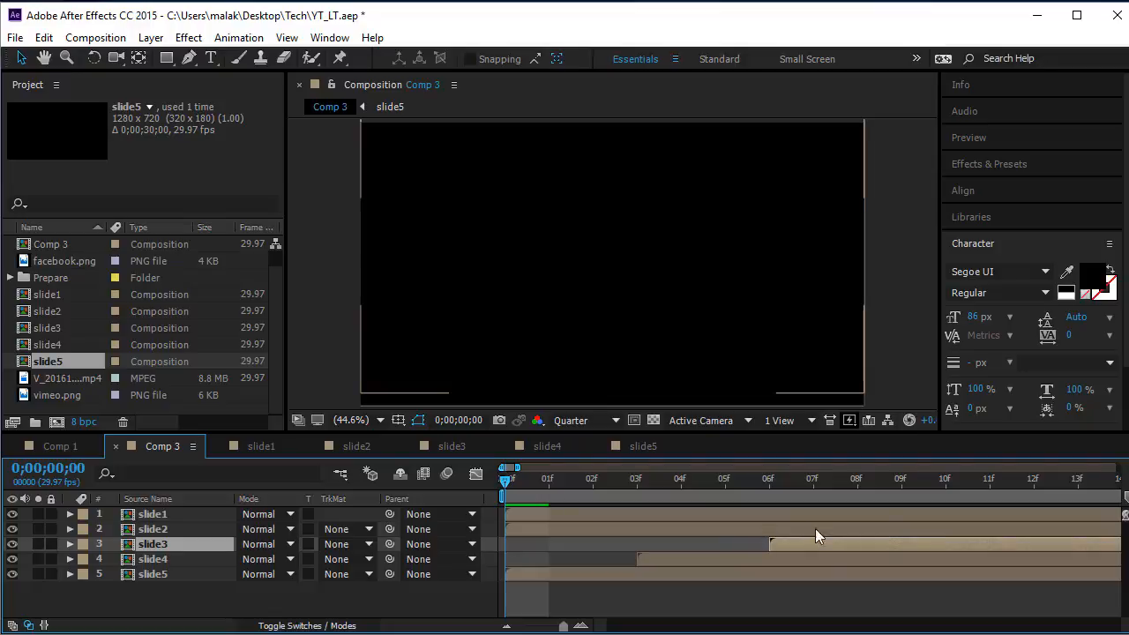
drag(815, 530, 1081, 520)
drag(926, 529, 993, 533)
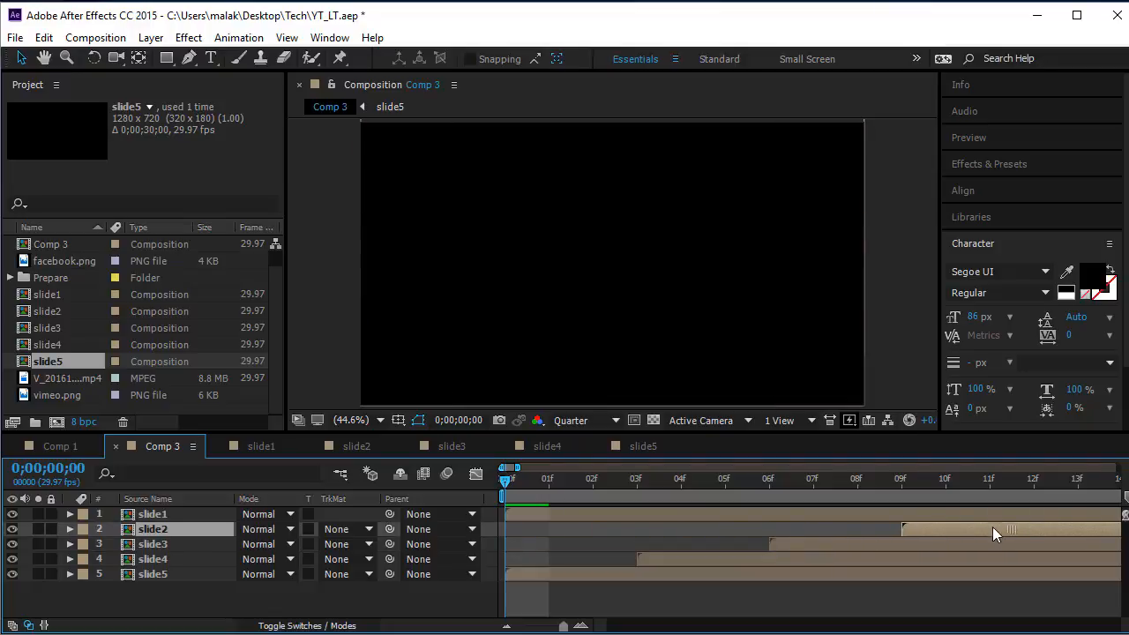
drag(788, 515, 615, 525)
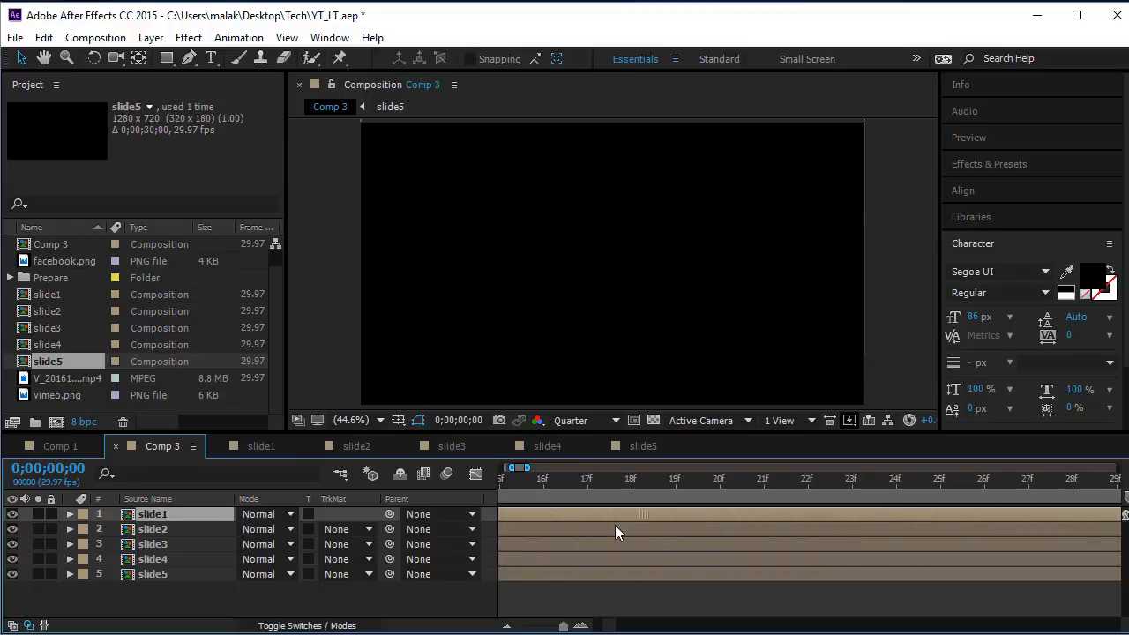
drag(512, 524, 994, 517)
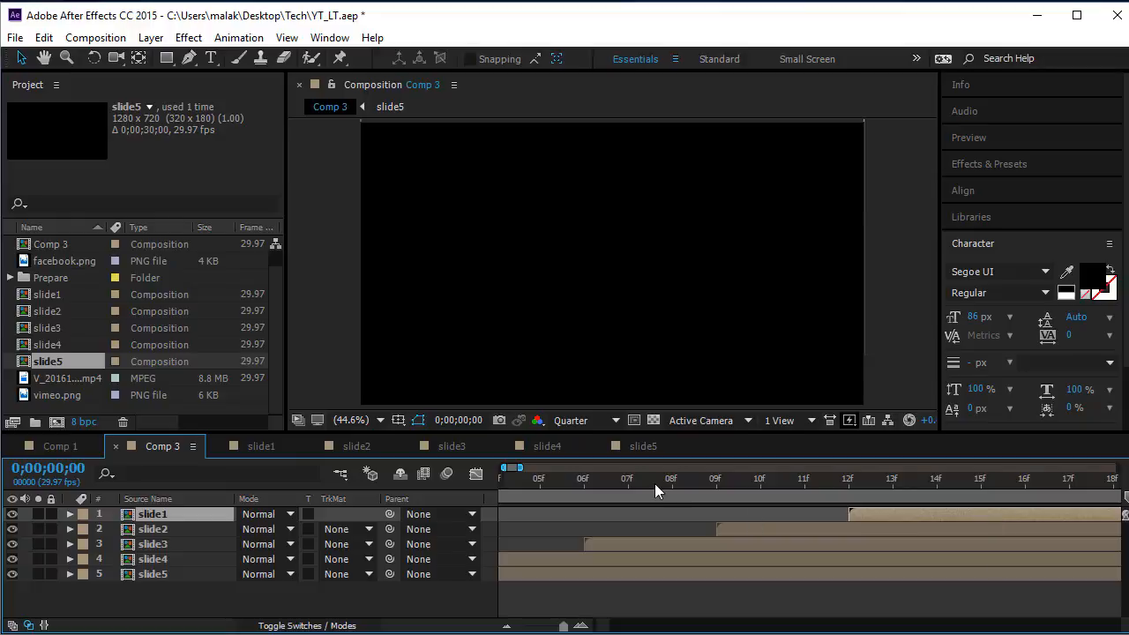
Preview the staggered slide animation in Comp 3 from the beginning
key(Home)
key(space)
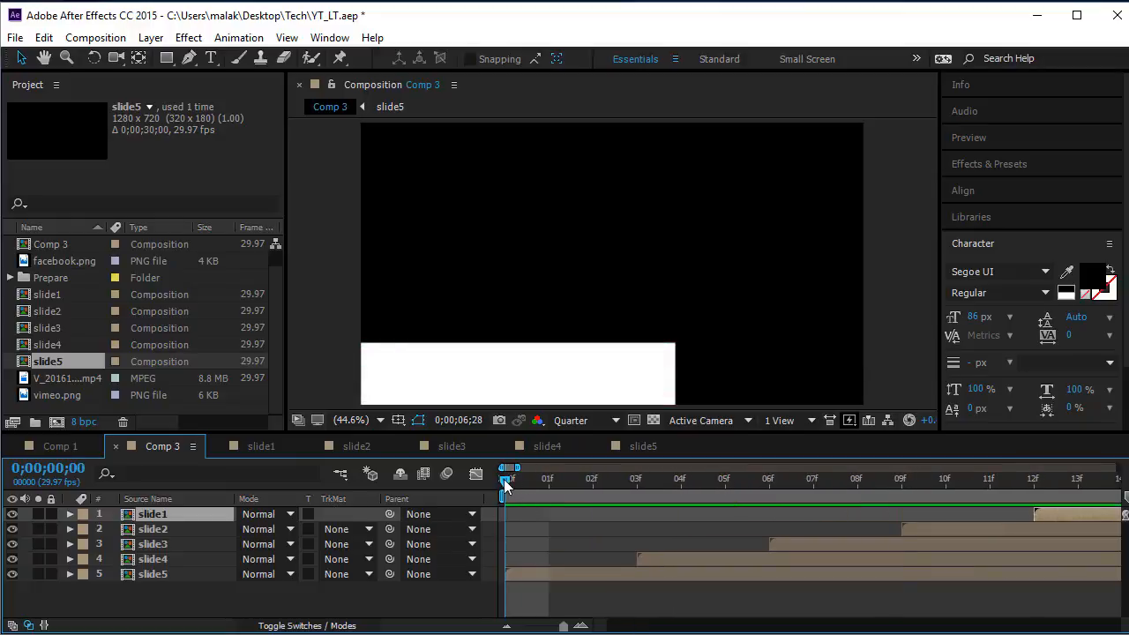
drag(504, 479, 402, 480)
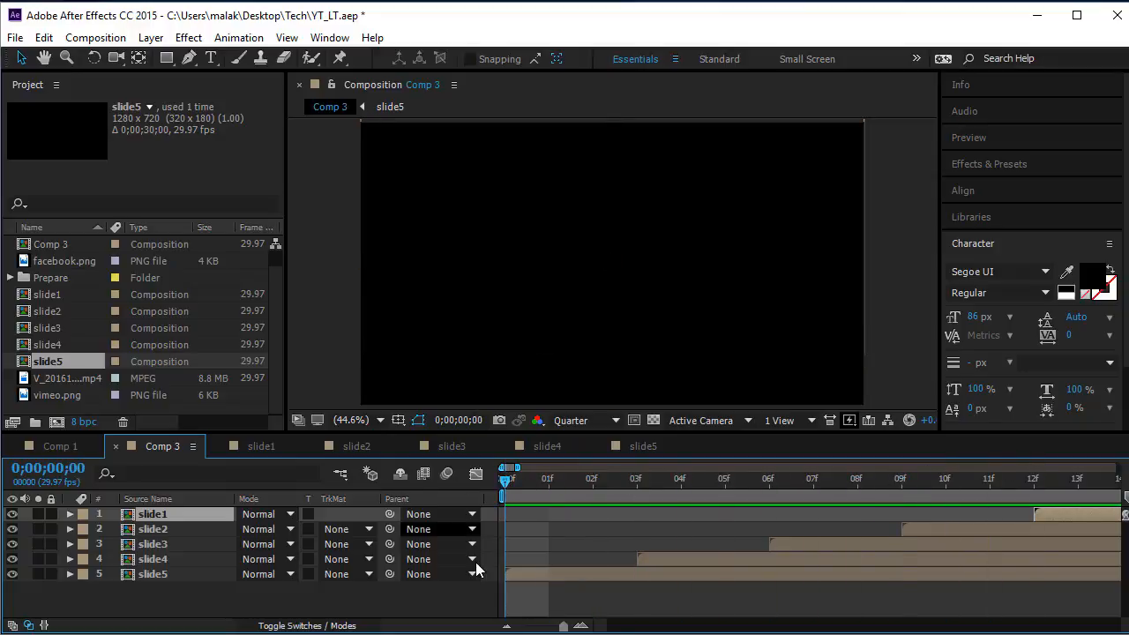
drag(555, 625, 520, 626)
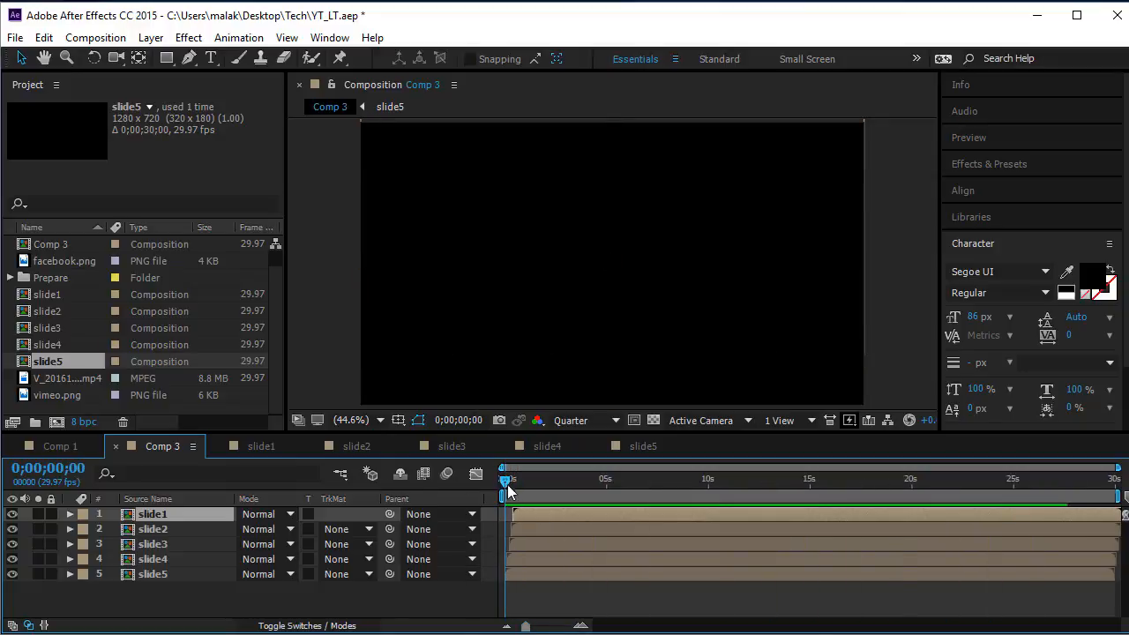
click(975, 136)
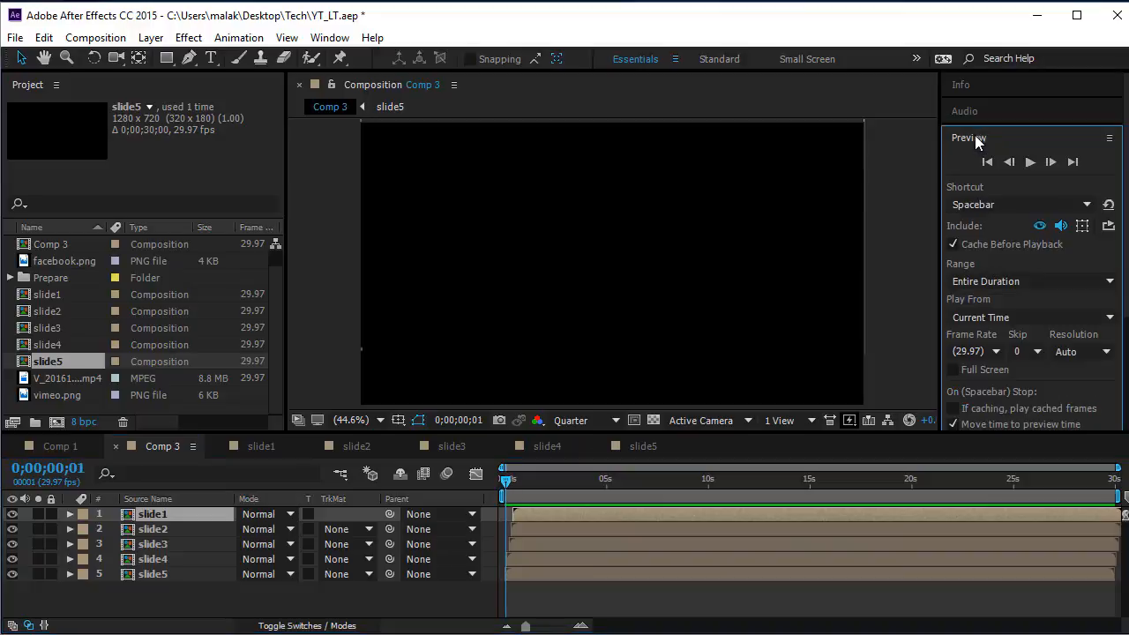
click(1029, 164)
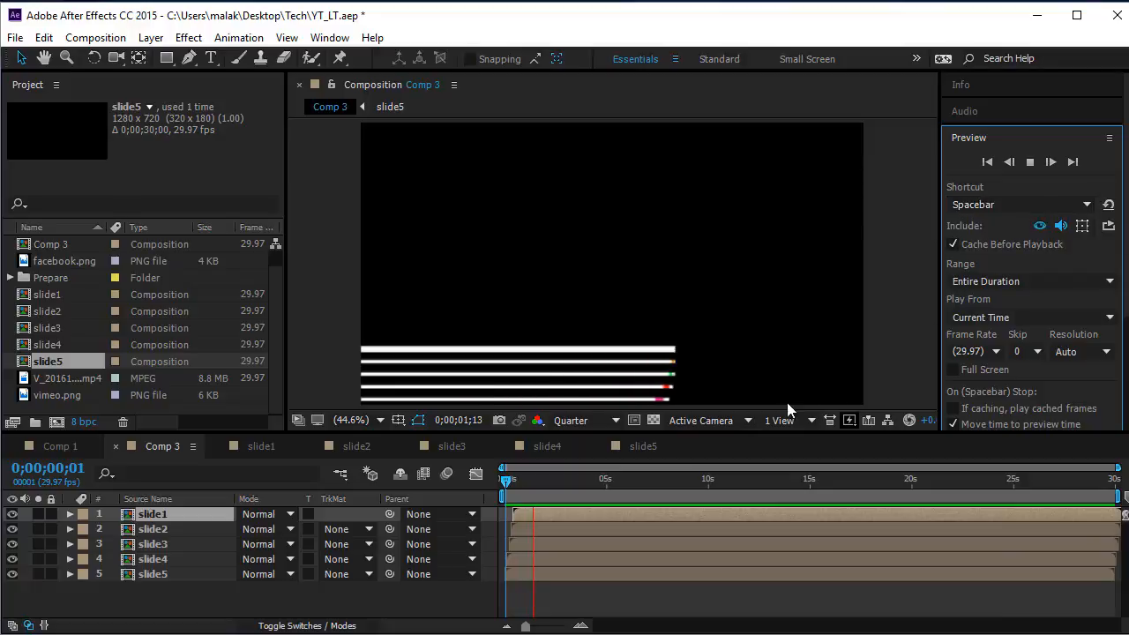
key(space)
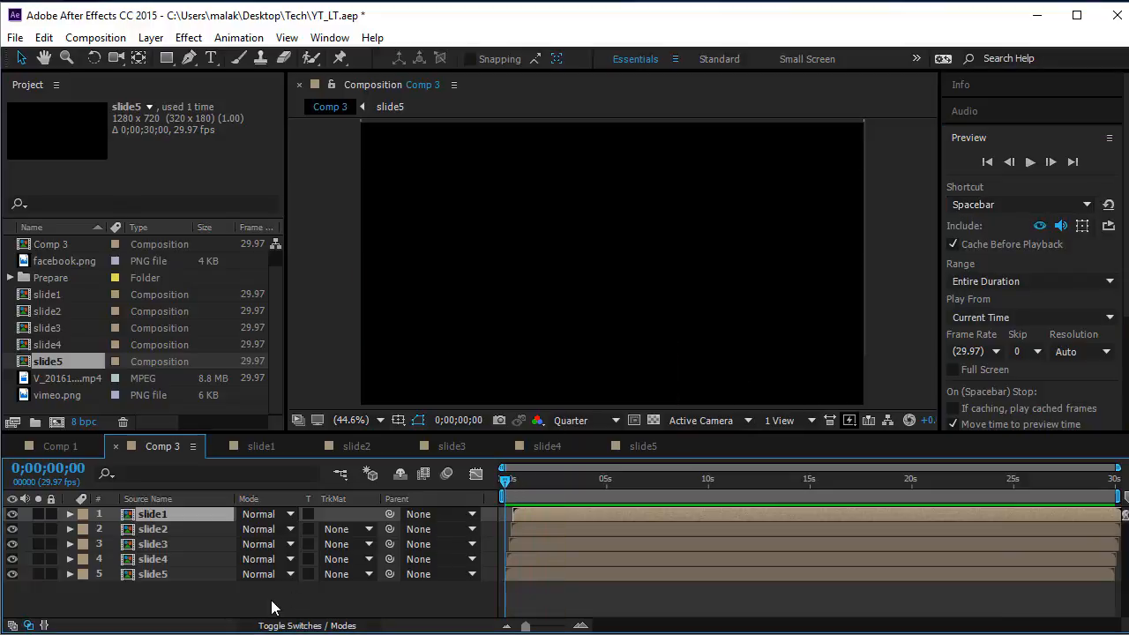
Pre-compose all five slide layers into a composition named mainslide, moving all attributes into it
drag(272, 605, 160, 515)
right_click(166, 531)
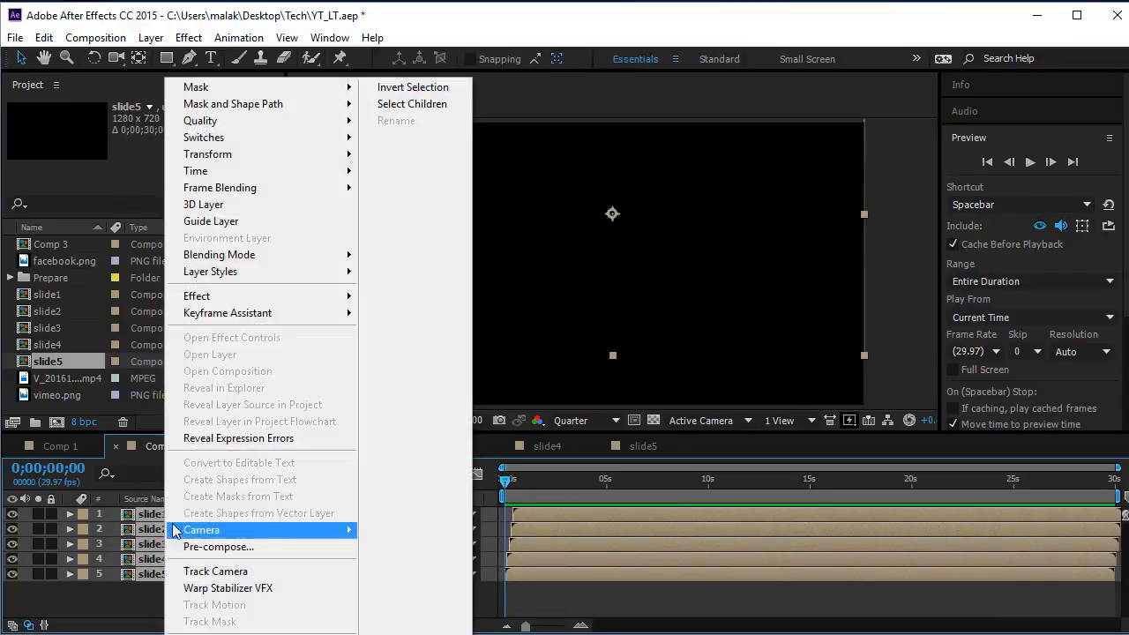
click(201, 546)
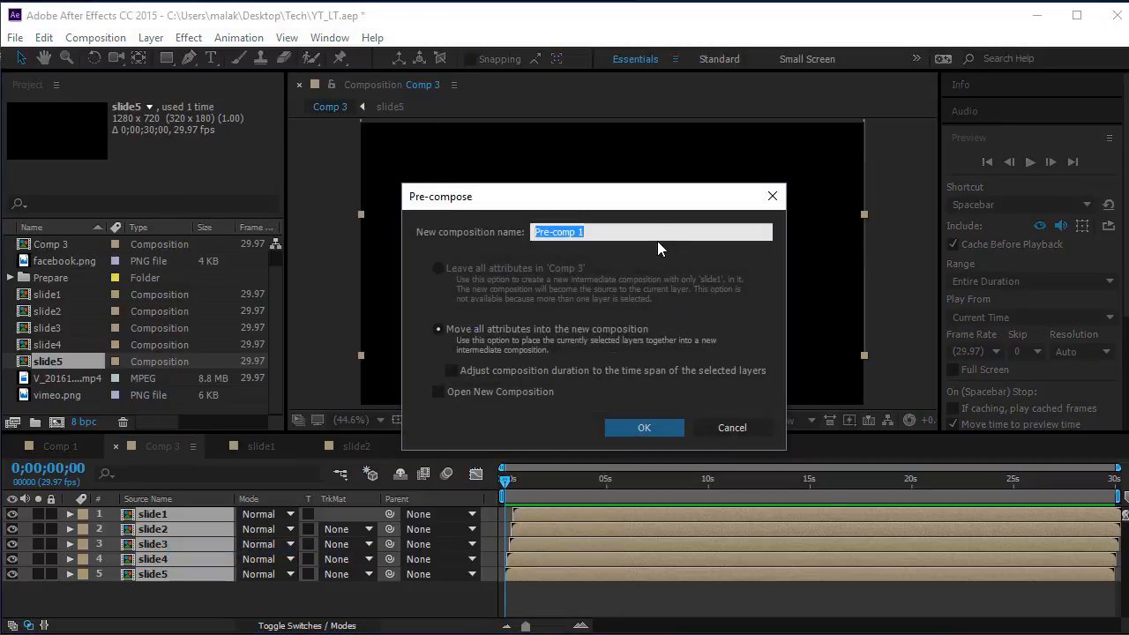
text(m)
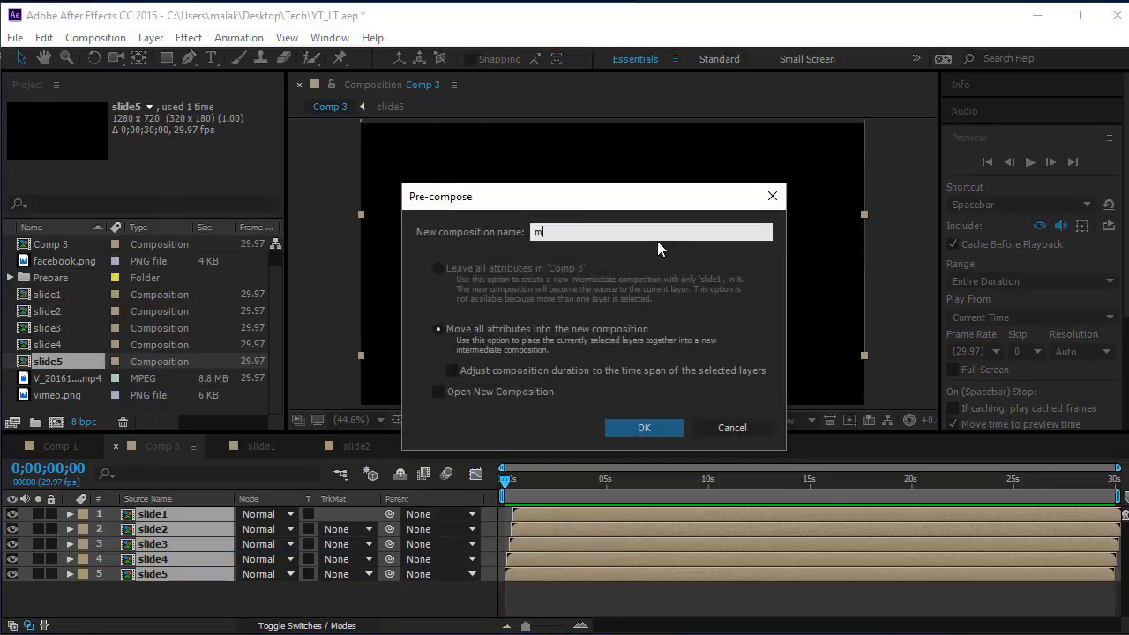
text(ainslide)
click(641, 426)
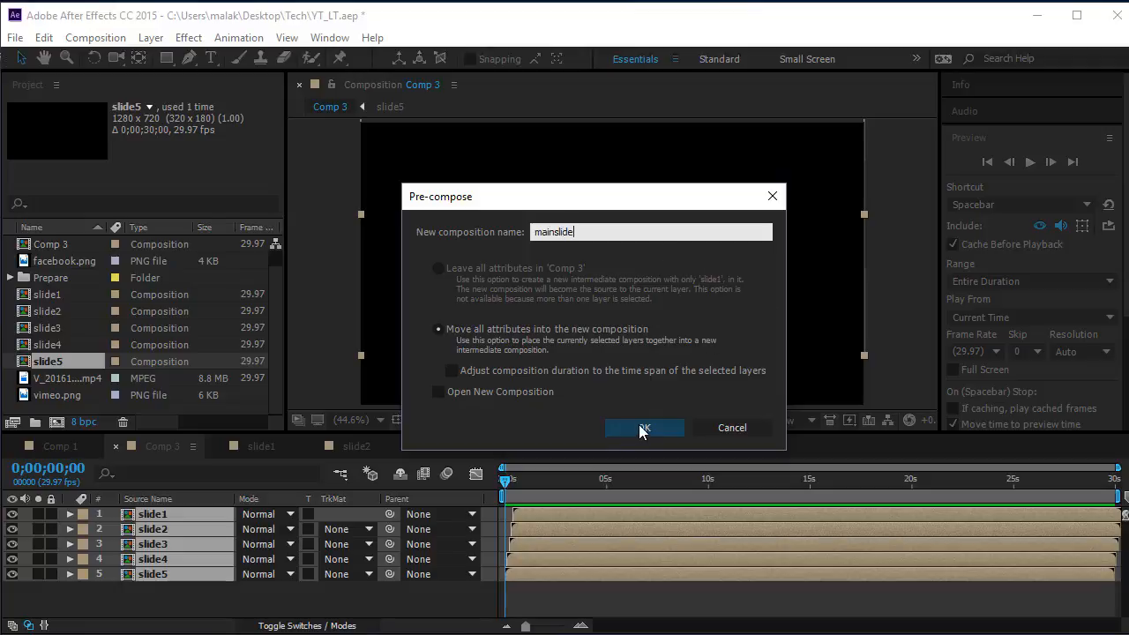
click(643, 428)
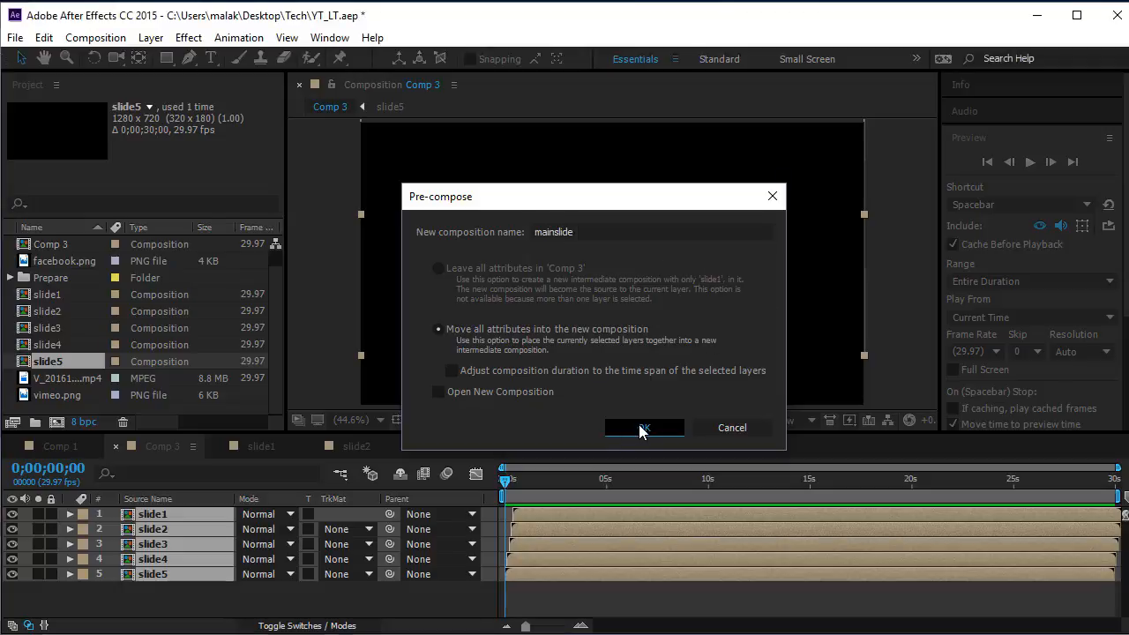
Duplicate the mainslide layer and trim the end of both copies to 0;00;02;15
key(ctrl+d)
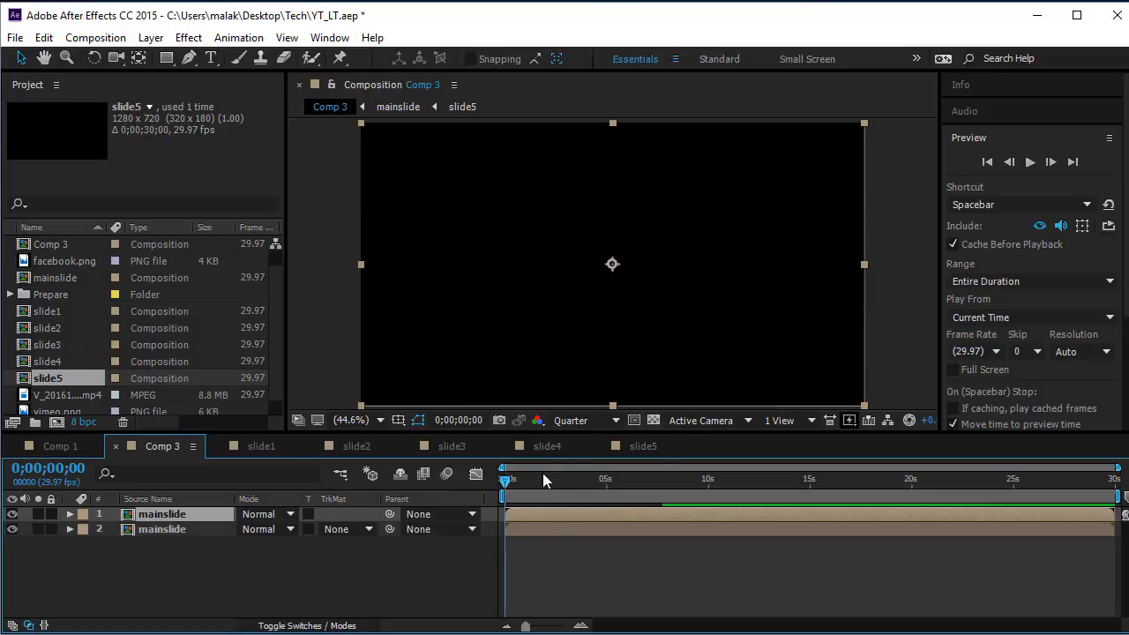
drag(504, 478, 559, 492)
drag(525, 627, 543, 628)
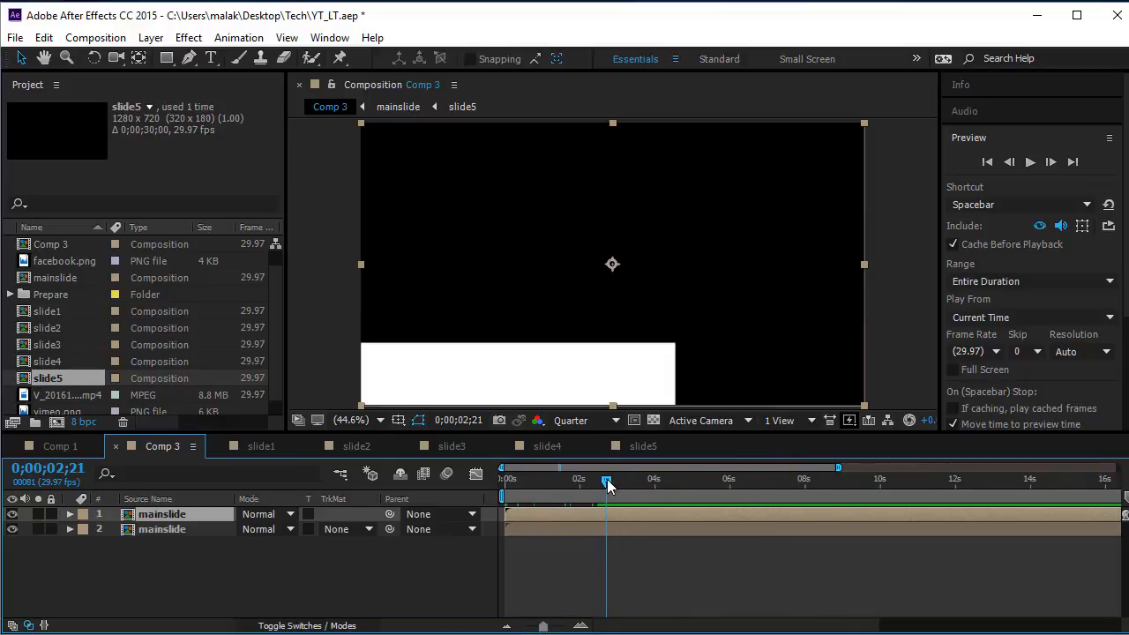
mouse_move(607, 485)
mouse_down()
mouse_move(580, 487)
mouse_move(599, 497)
mouse_up()
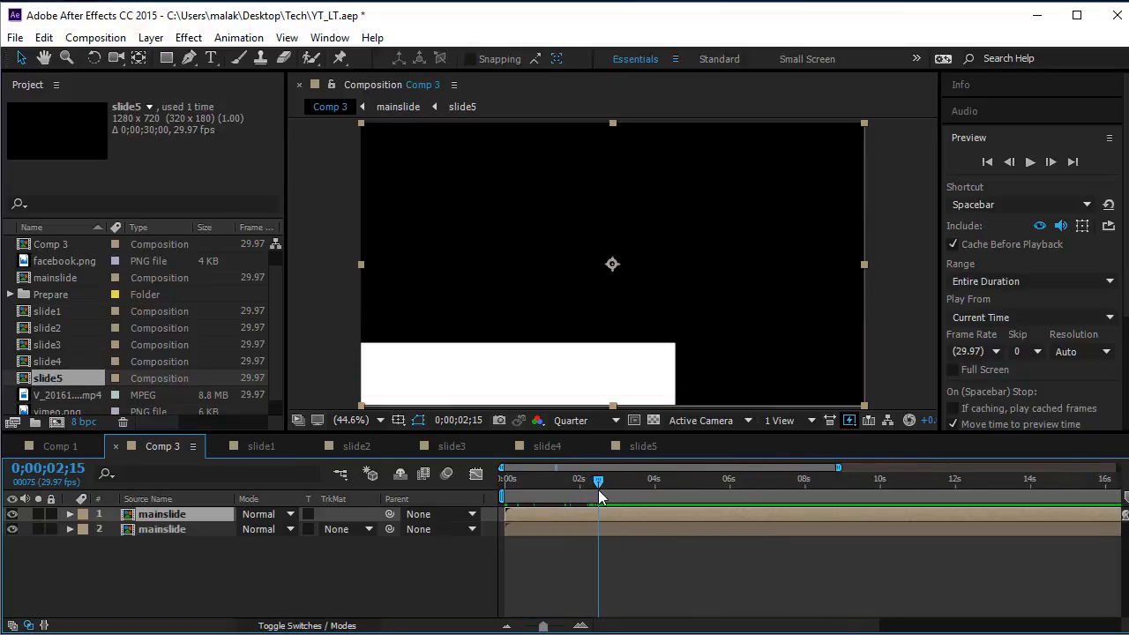
shift+click(199, 529)
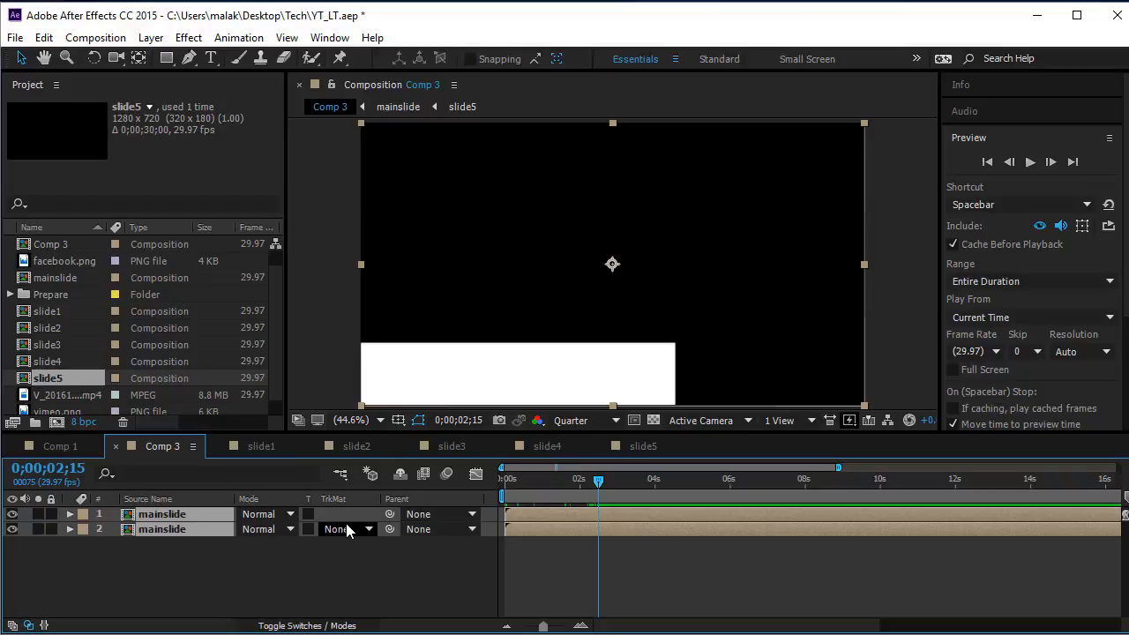
key(alt+bracketright)
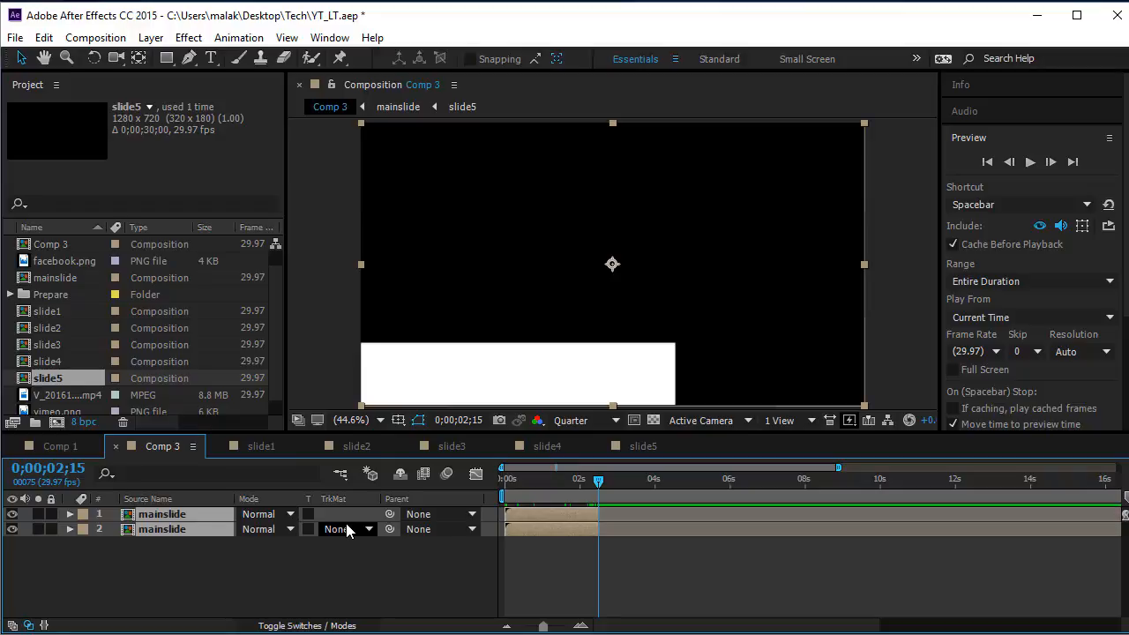
click(233, 576)
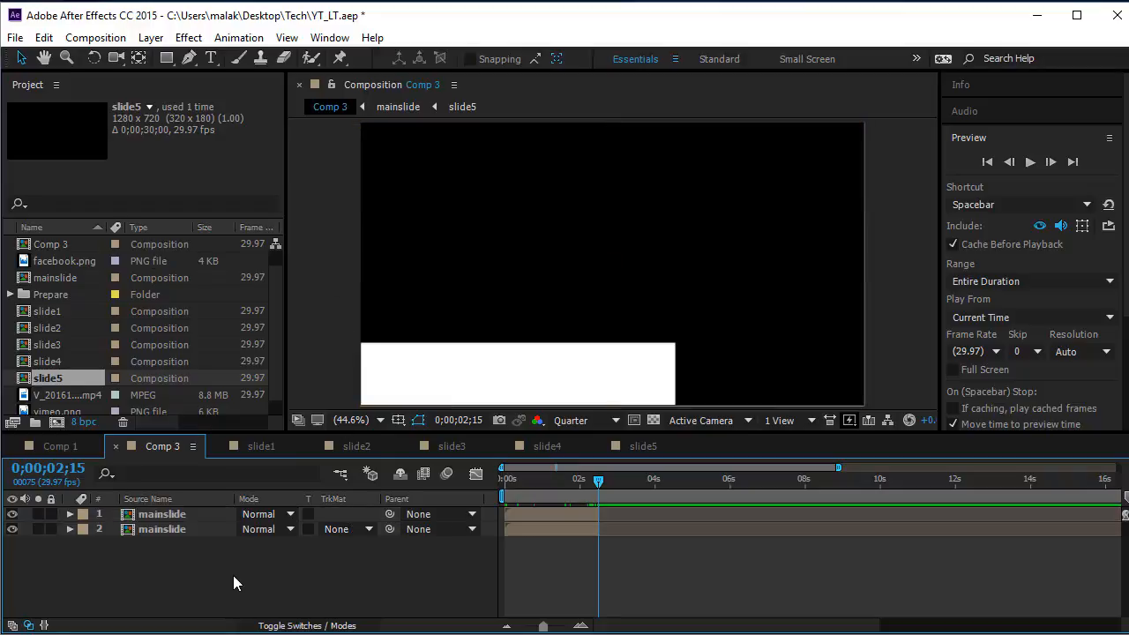
Time-reverse the upper mainslide layer in Comp 3
click(181, 511)
click(409, 569)
click(182, 511)
right_click(184, 510)
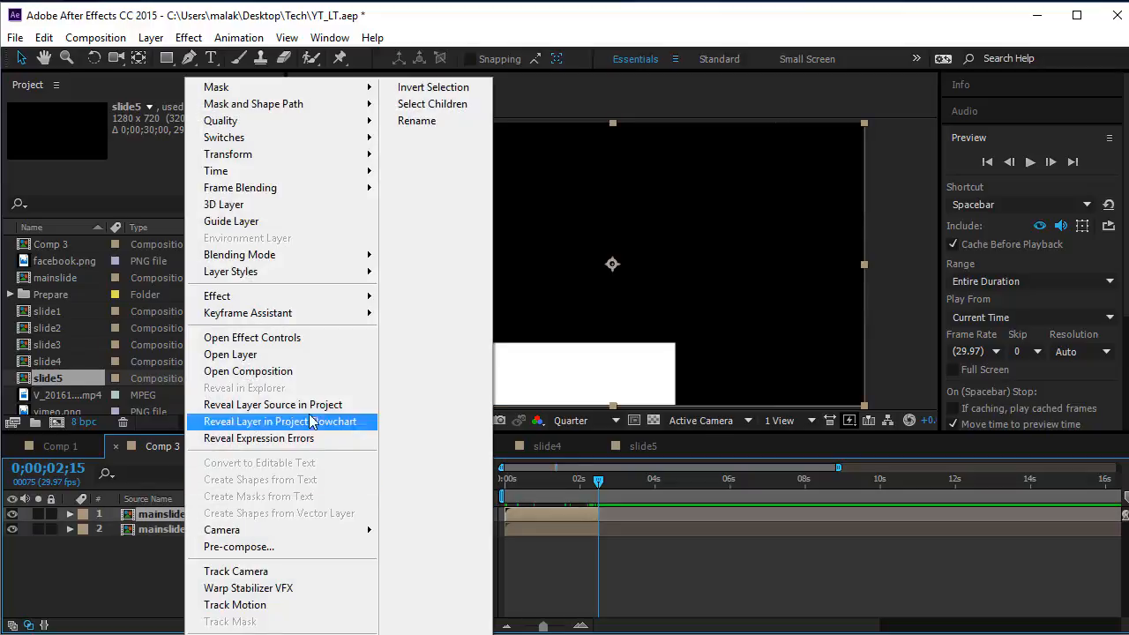
mouse_move(314, 179)
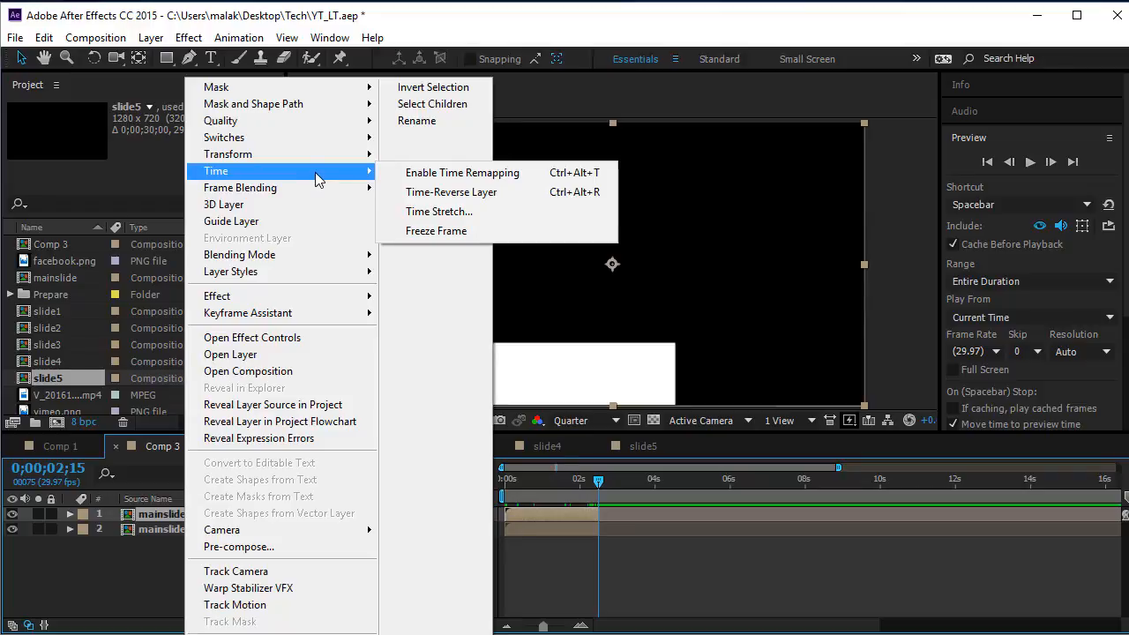
click(448, 194)
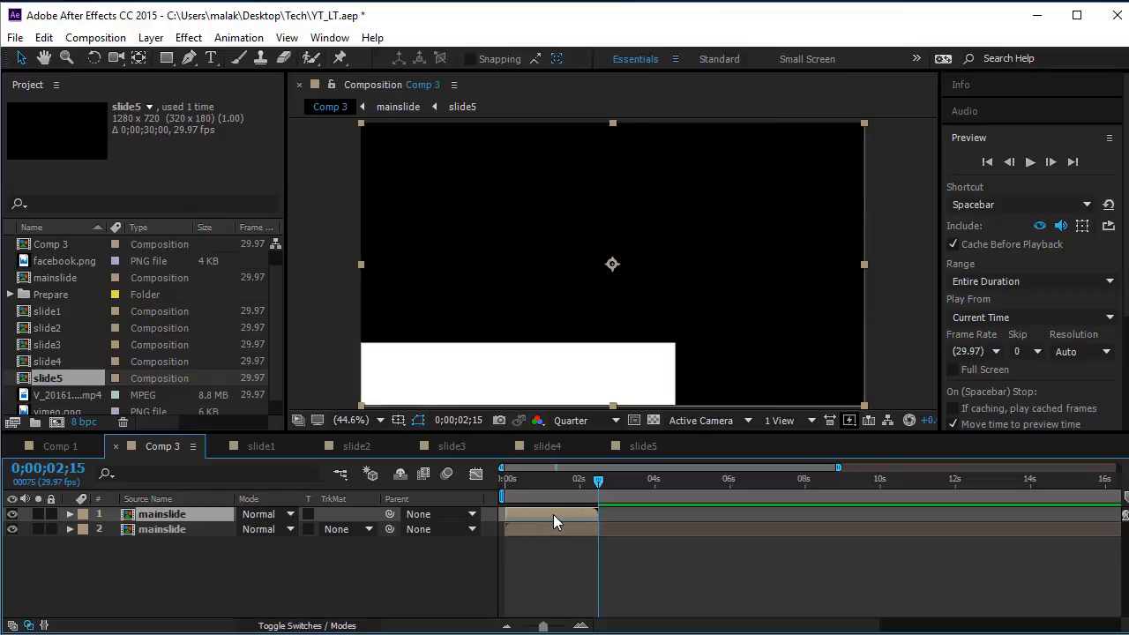
Move the reversed mainslide layer along the timeline so it starts at 0;00;02;16, directly after the lower copy ends
drag(553, 514, 649, 519)
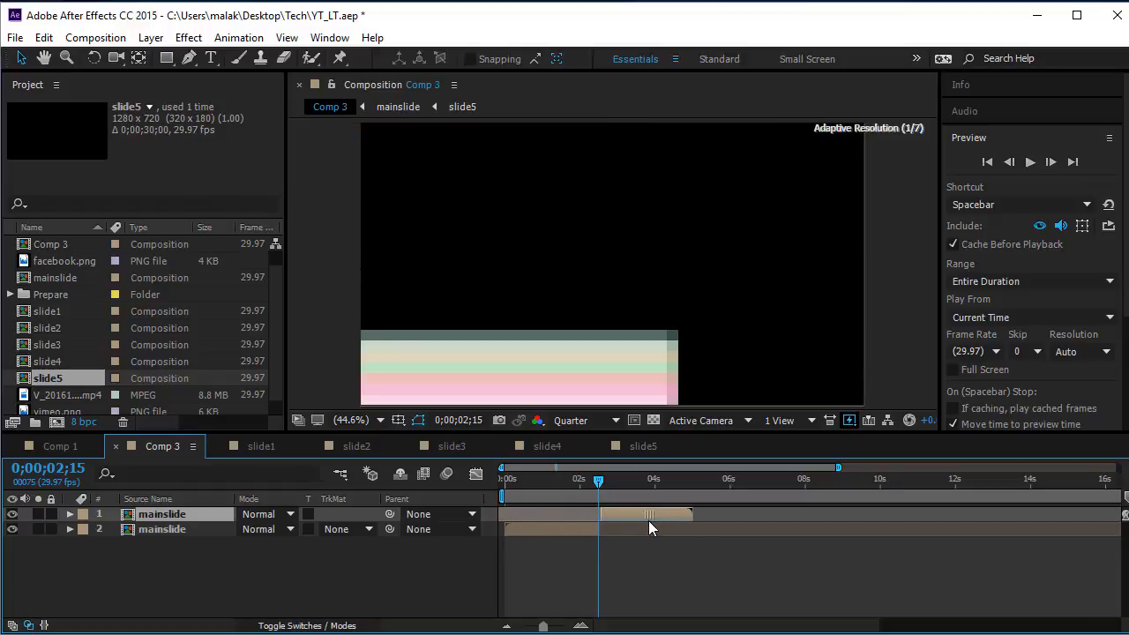
drag(546, 627, 564, 627)
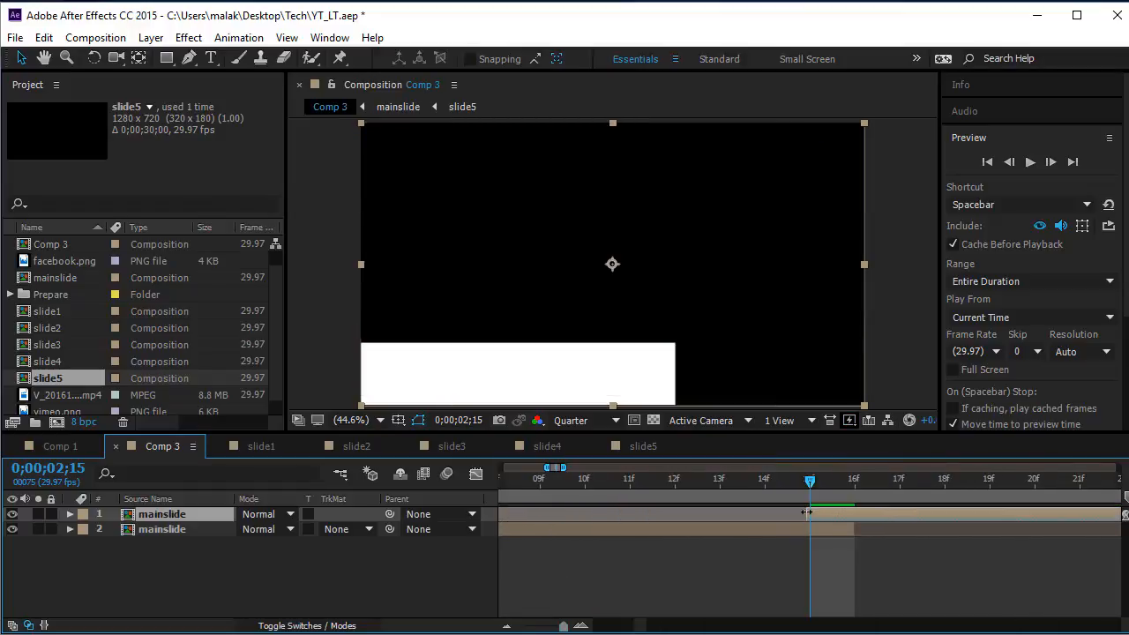
drag(848, 519, 896, 514)
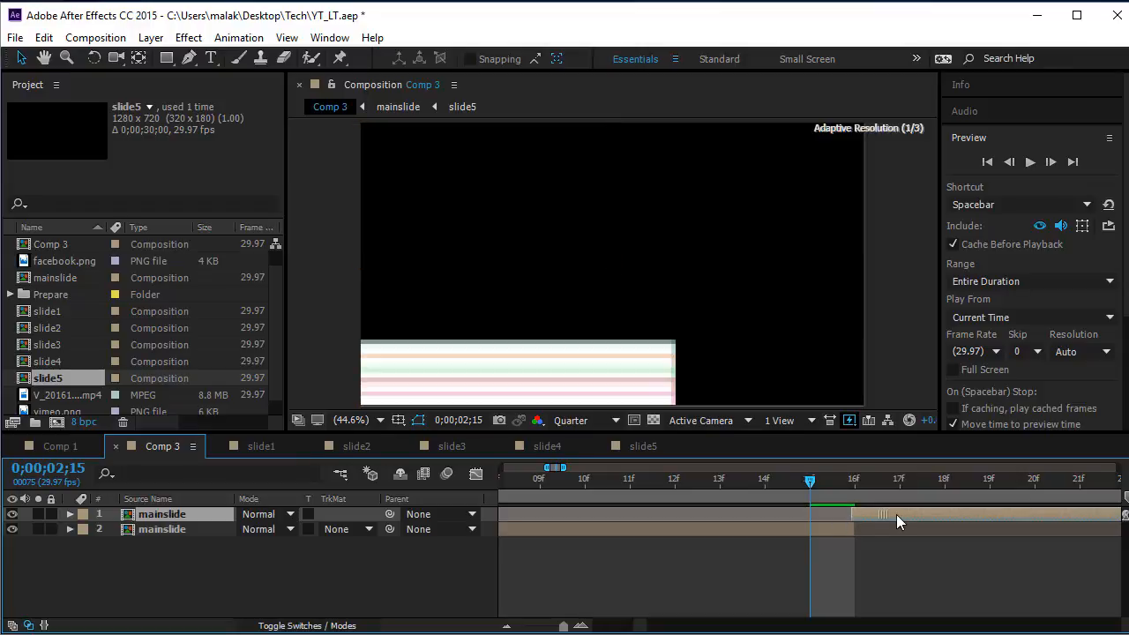
Preview the slide-in and reversed slide-out across both mainslide layers, then return to the start of Comp 3
drag(798, 482, 394, 514)
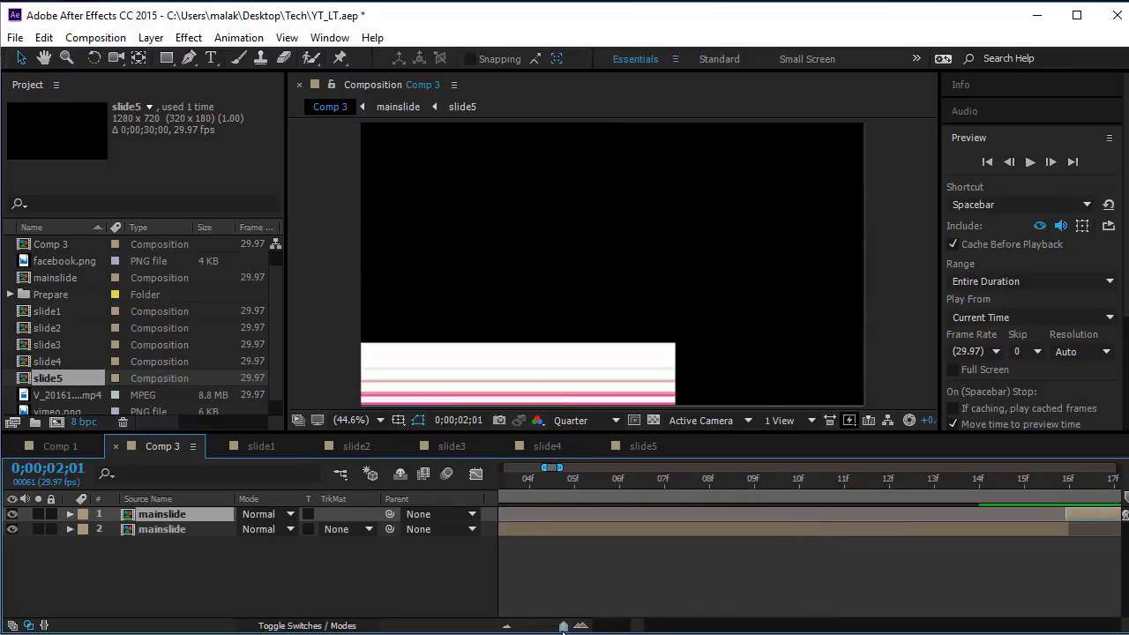
drag(564, 627, 526, 627)
drag(547, 482, 570, 490)
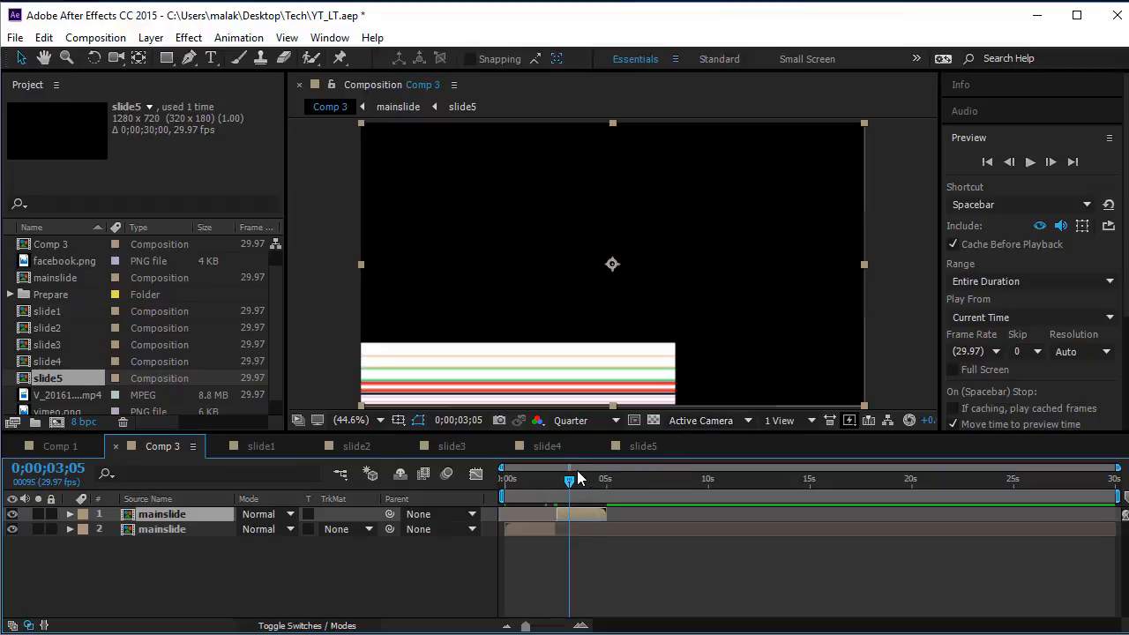
key(space)
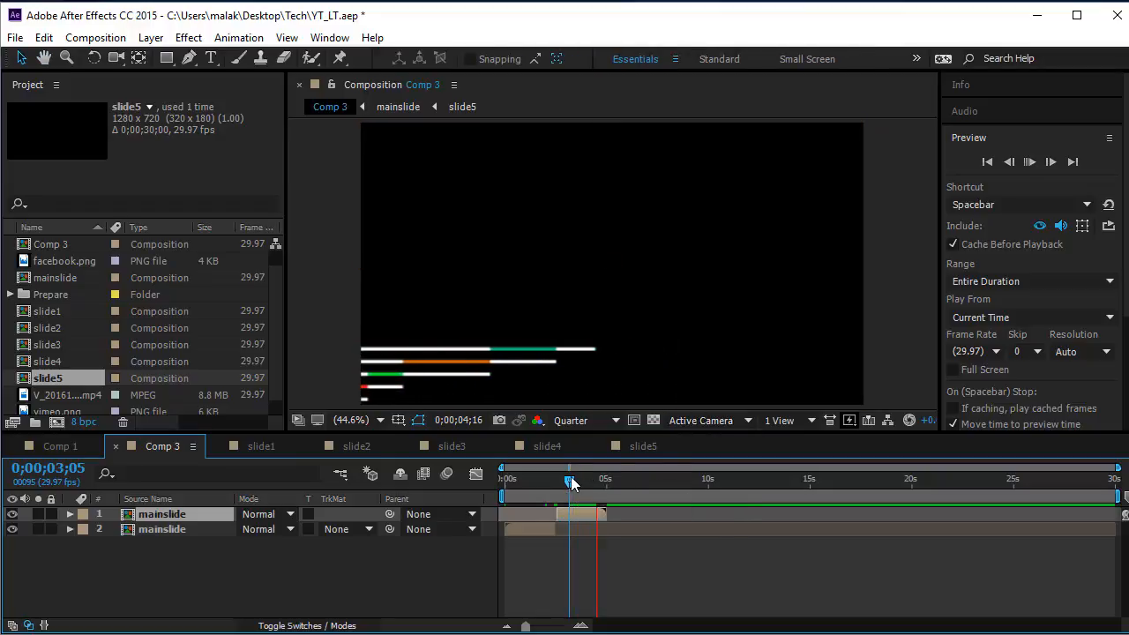
key(Home)
click(196, 557)
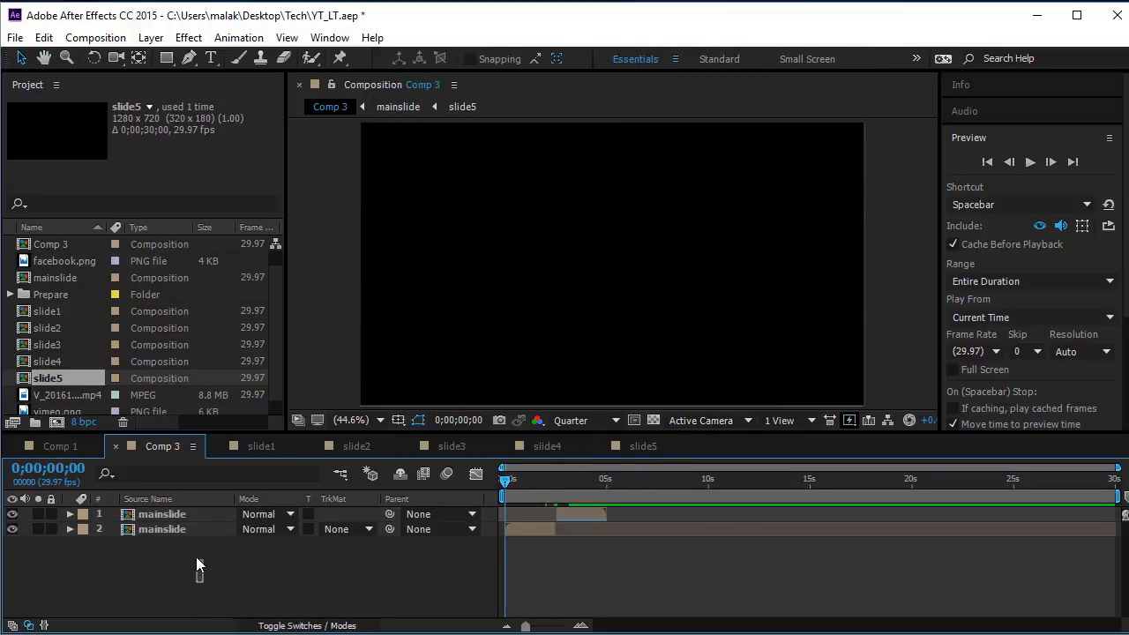
Pre-compose both mainslide layers into a composition named Final, moving all attributes into it
drag(219, 563, 192, 503)
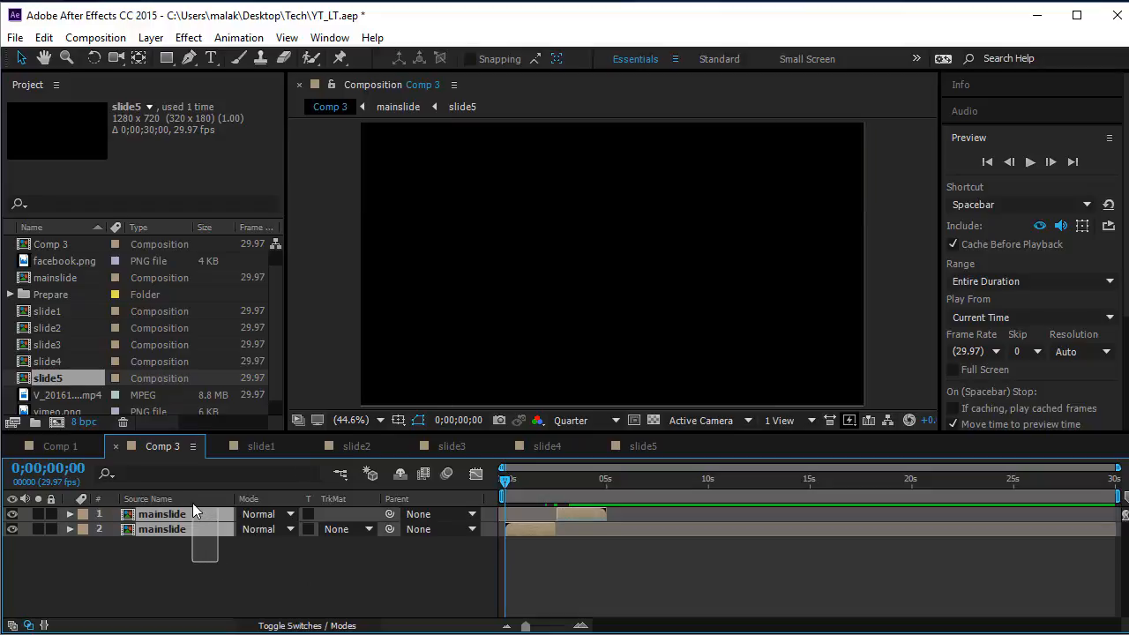
click(320, 548)
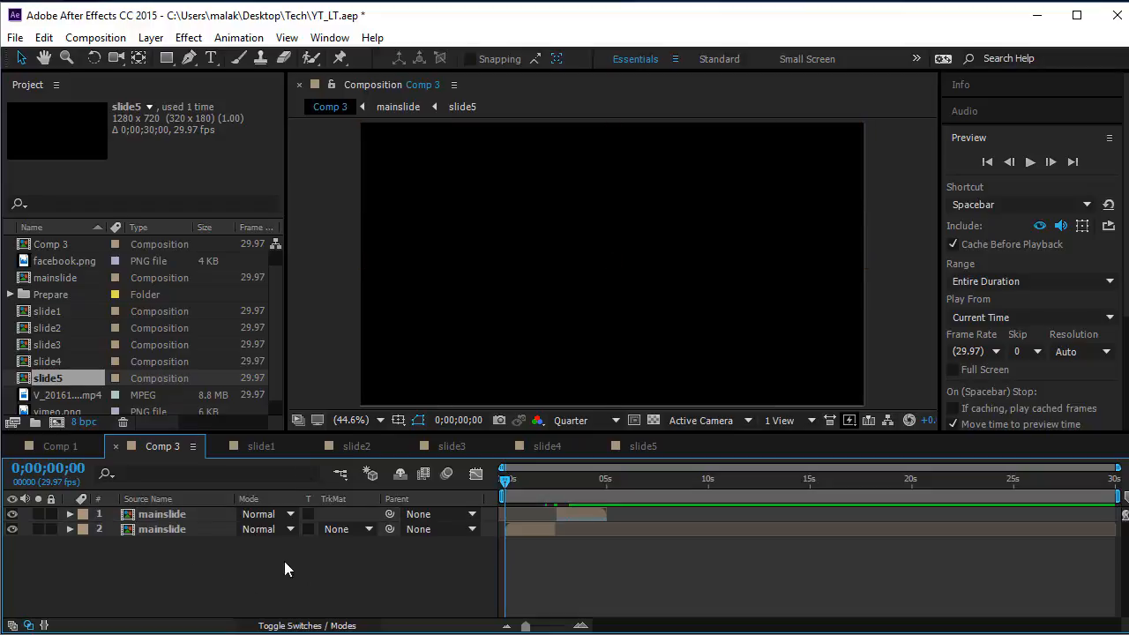
drag(237, 556, 192, 494)
right_click(196, 516)
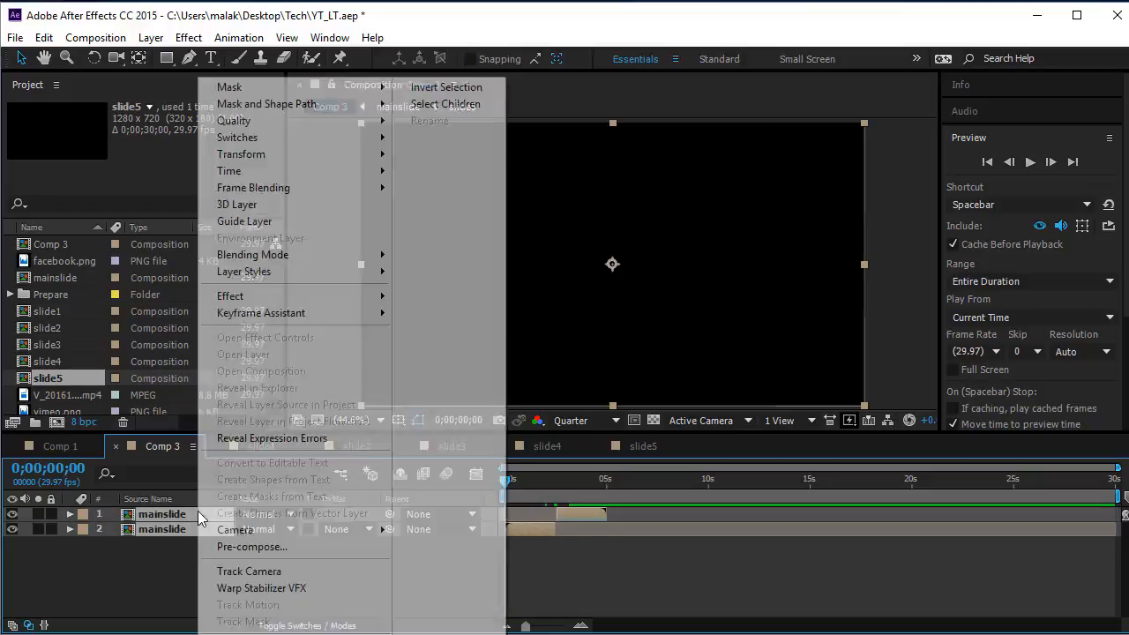
click(254, 547)
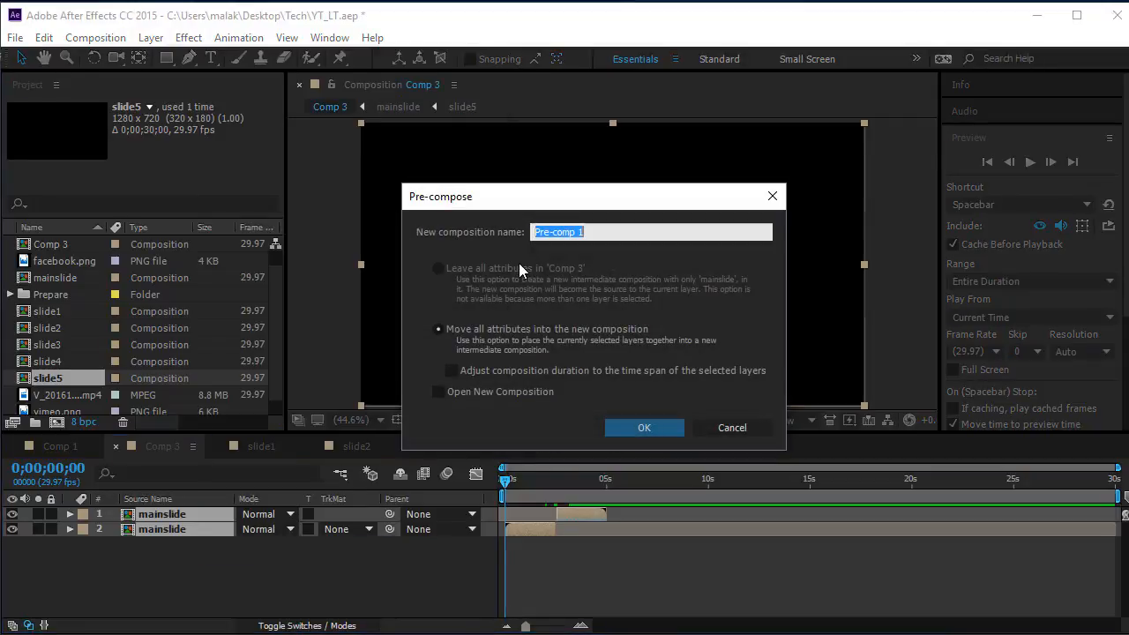
text(Final)
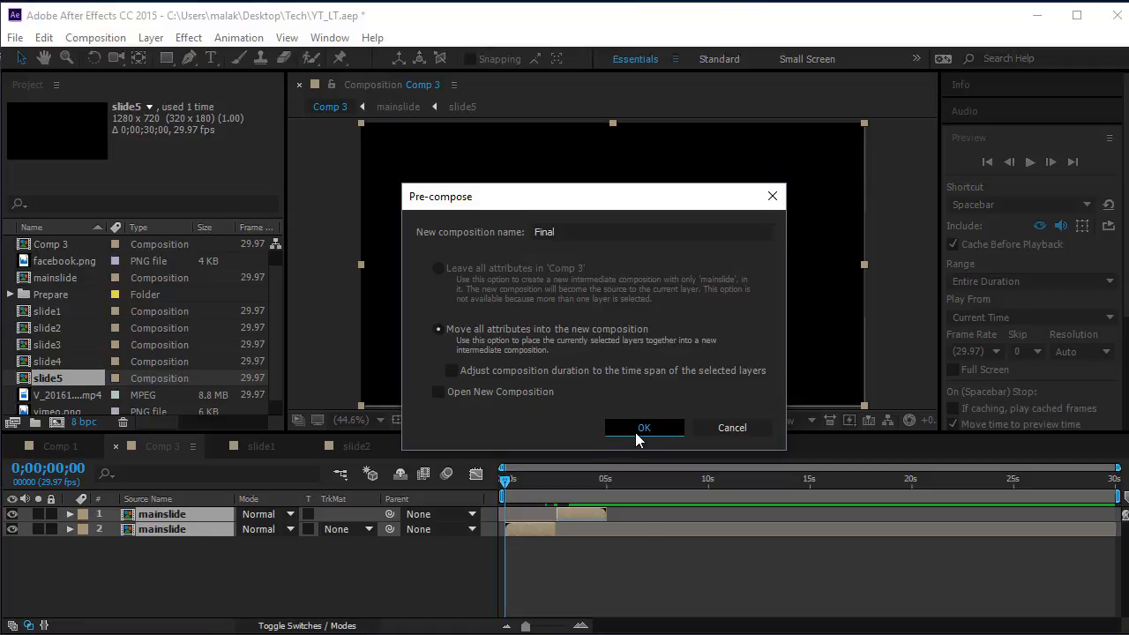
click(638, 427)
click(158, 566)
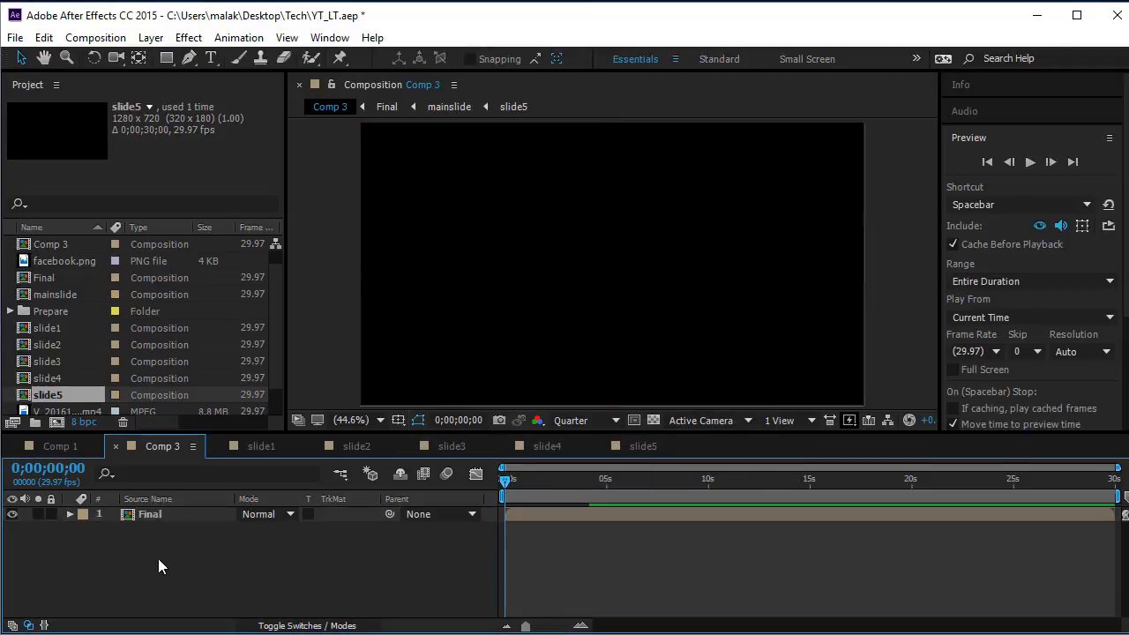
Add a text layer reading "Lower Third" in the lower part of the Comp 3 frame
click(169, 518)
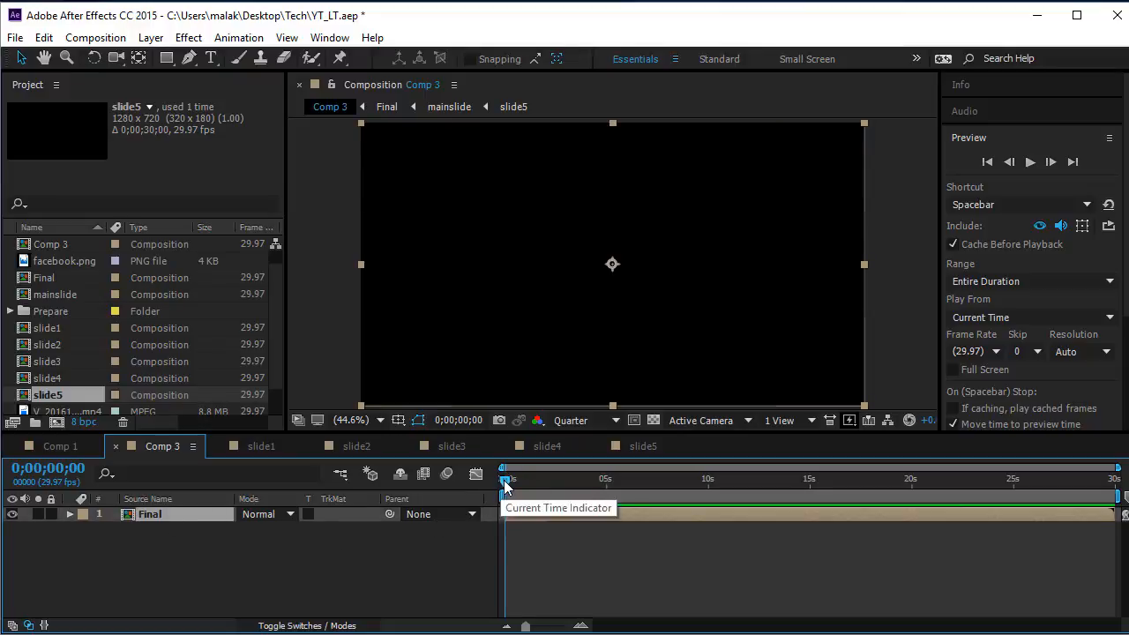
drag(508, 480, 413, 403)
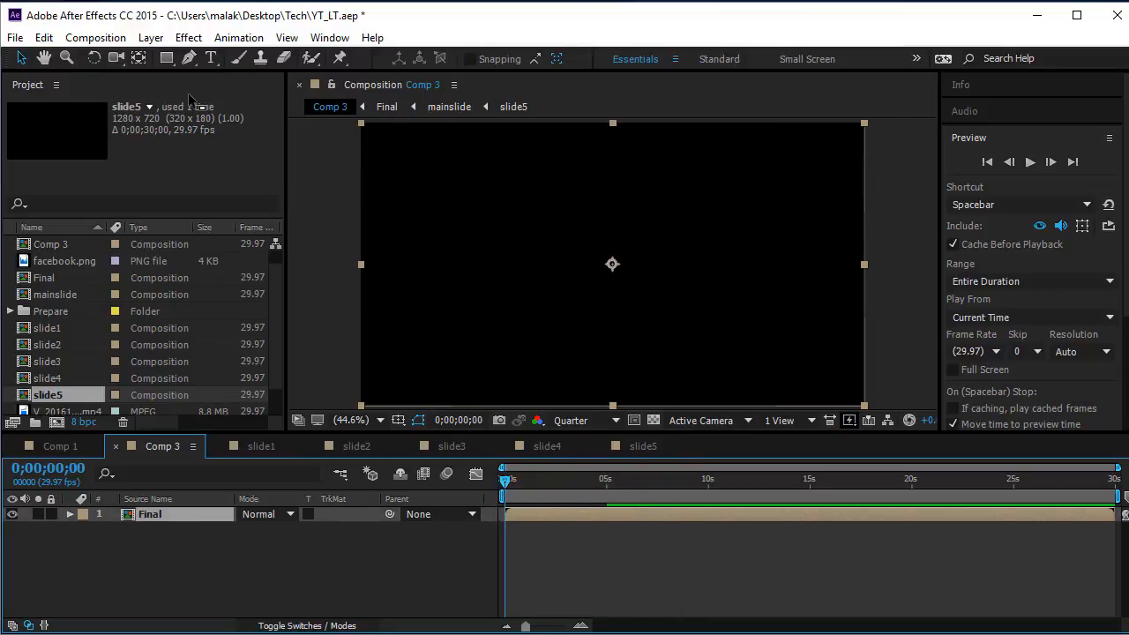
click(211, 58)
click(502, 494)
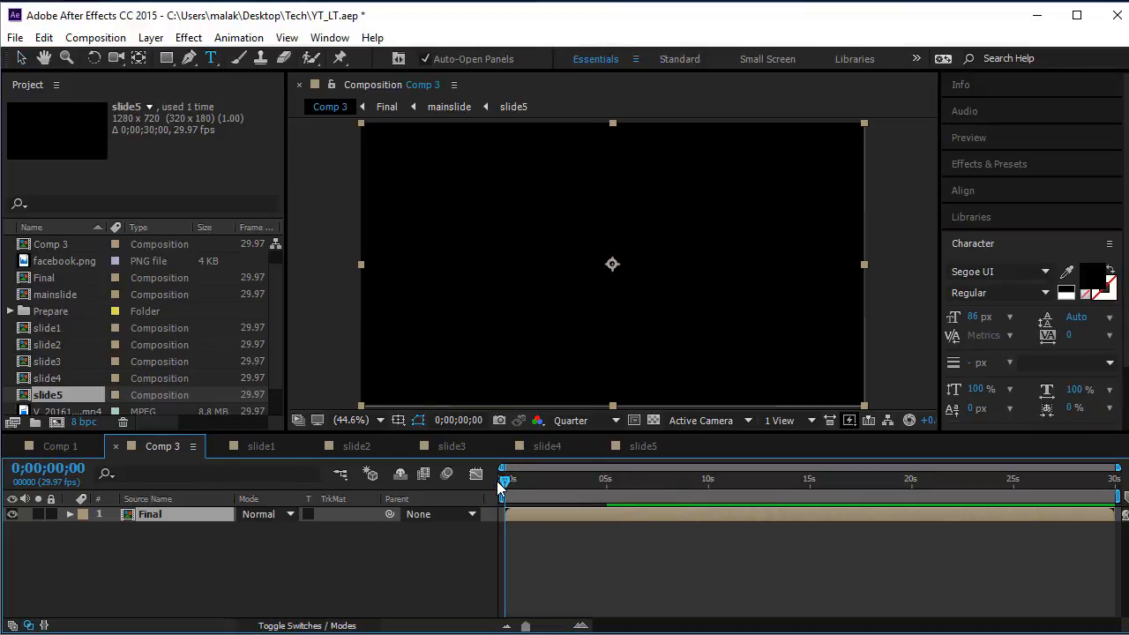
click(703, 482)
click(557, 365)
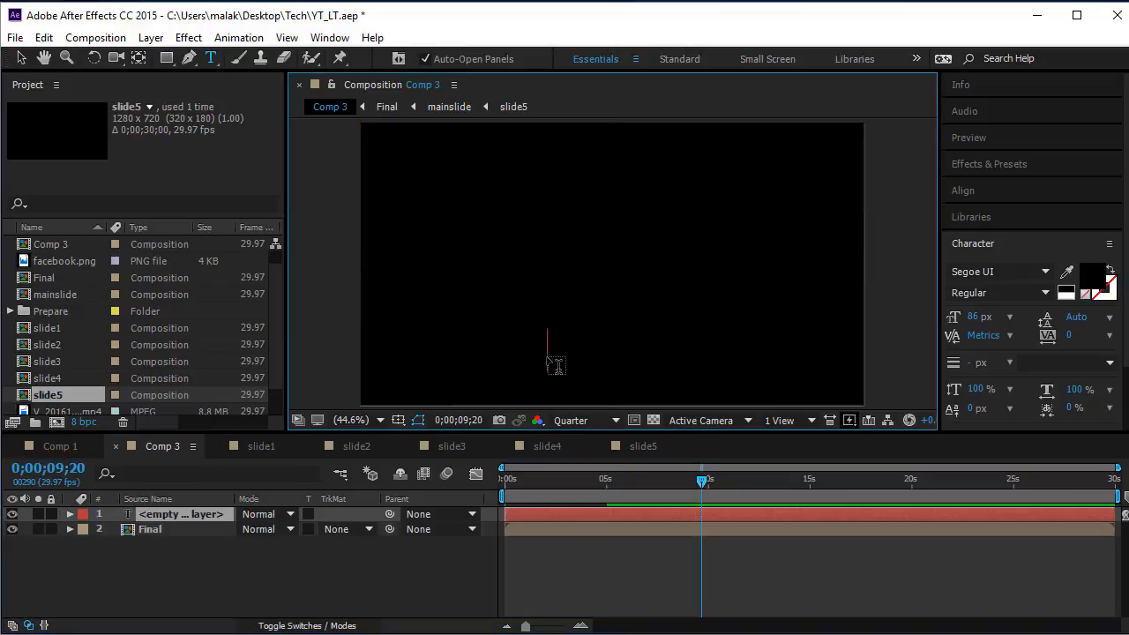
text(L)
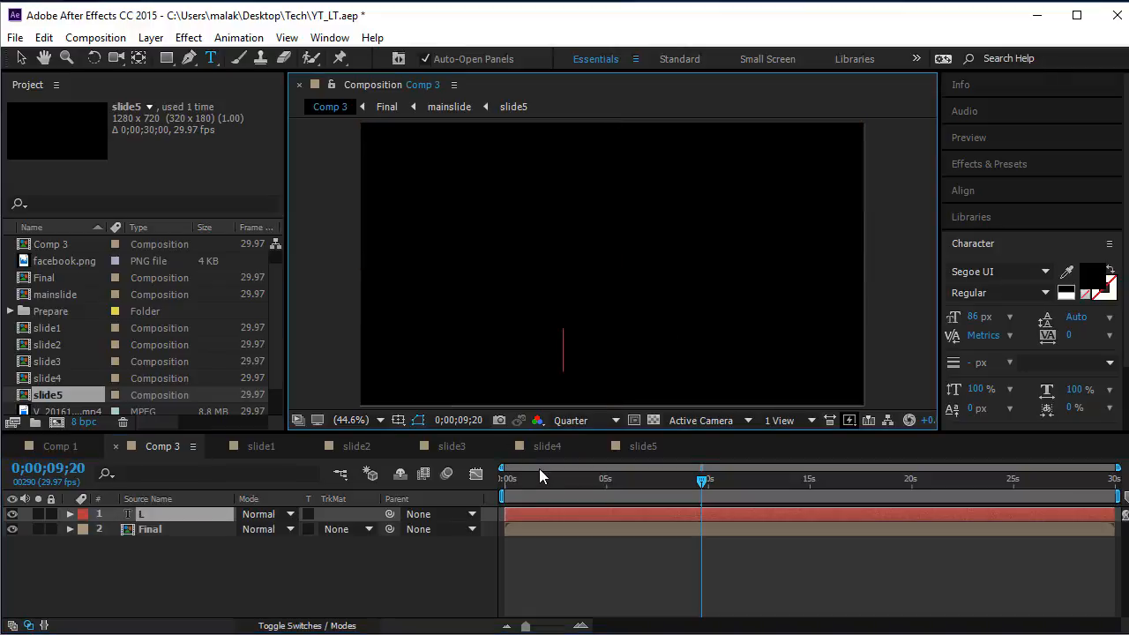
text(ower Third)
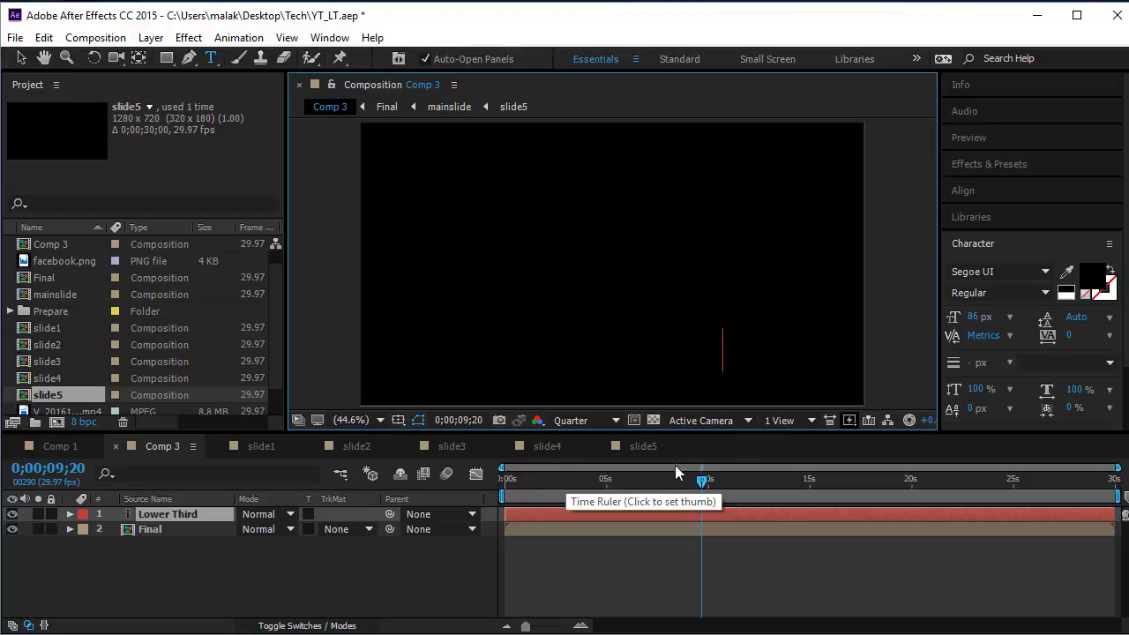
Show the frame at 0;00;02;01 and move the Lower Third text onto the middle of the white bar
drag(698, 488, 544, 494)
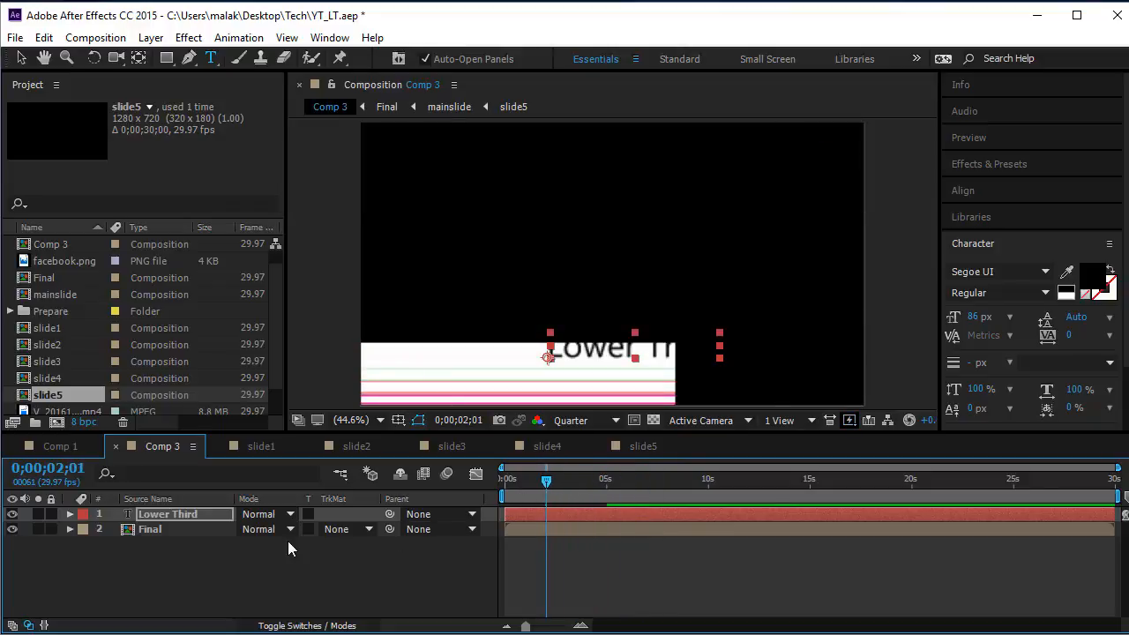
click(21, 58)
drag(582, 358, 498, 364)
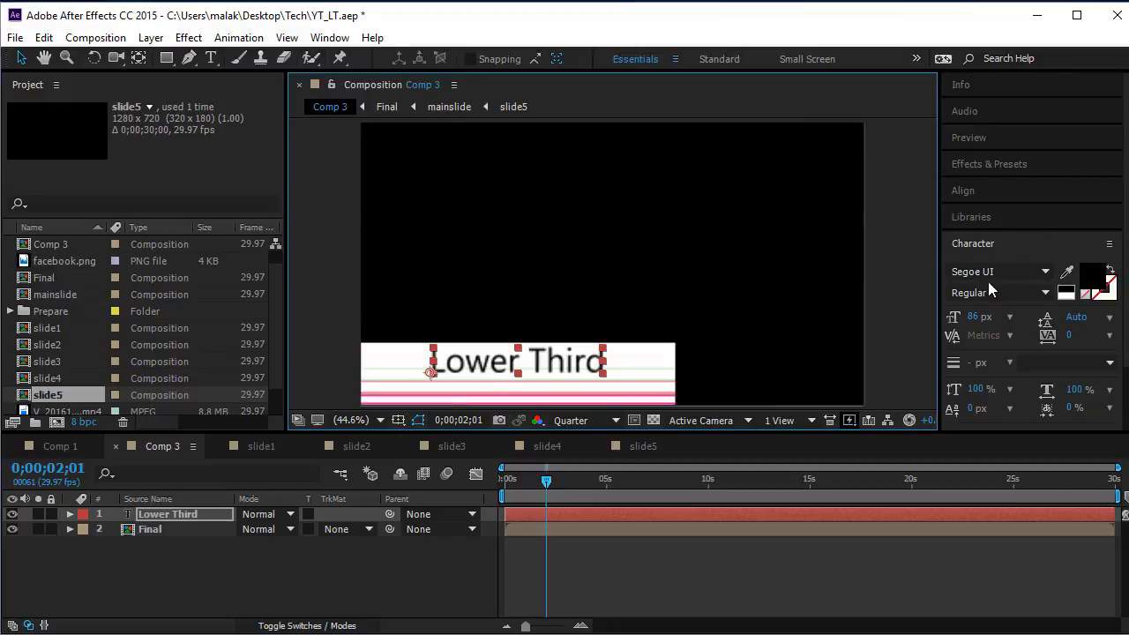
drag(551, 361, 541, 371)
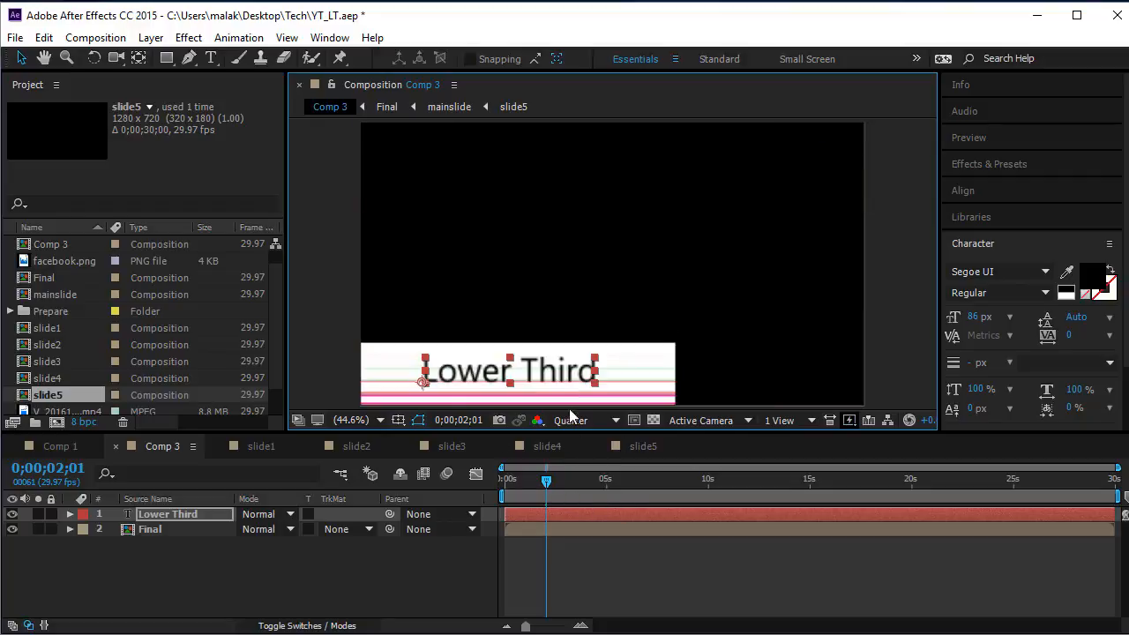
Add facebook.png to Comp 3 and scale it down to fit the bar's height, placed before the Lower Third text
scroll(70, 282, up, 1)
scroll(81, 265, down, 3)
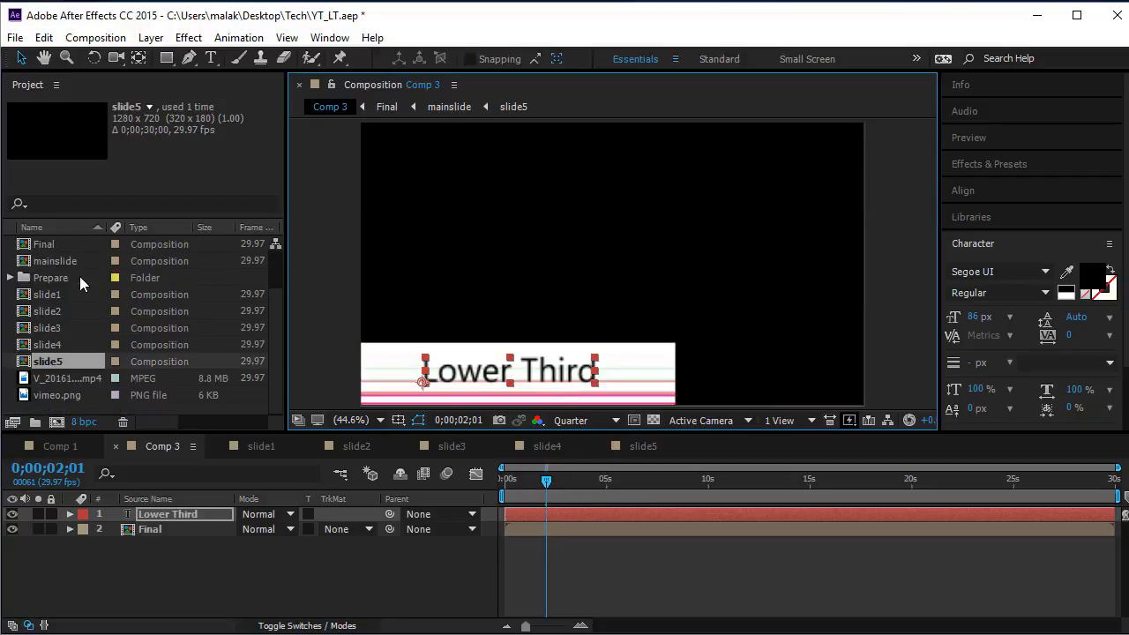
scroll(65, 276, up, 3)
drag(63, 278, 598, 253)
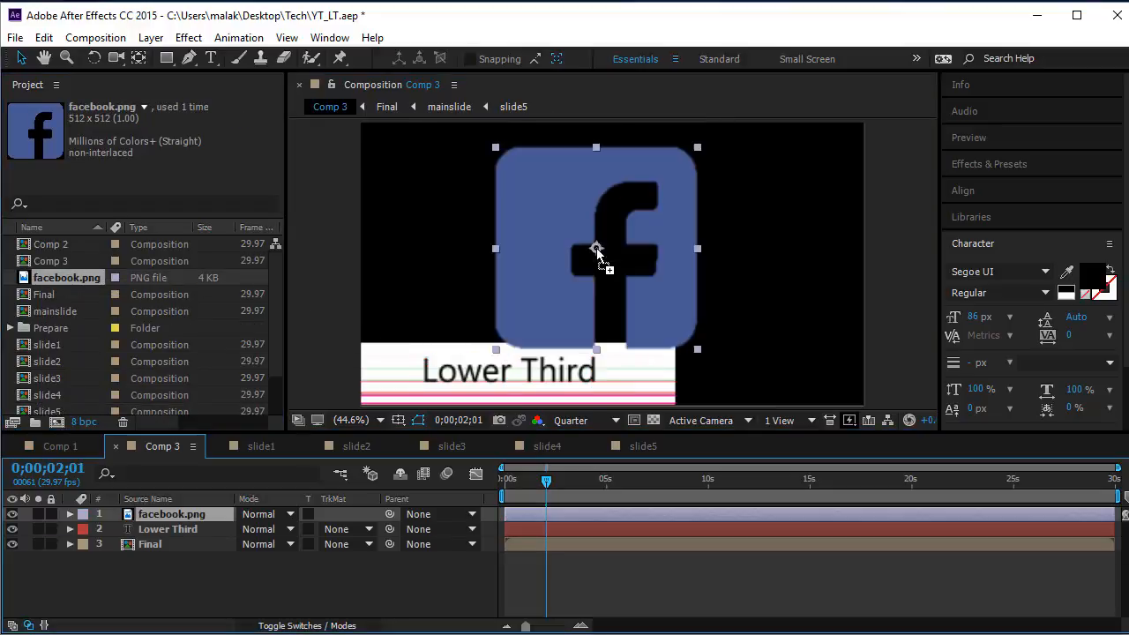
click(700, 351)
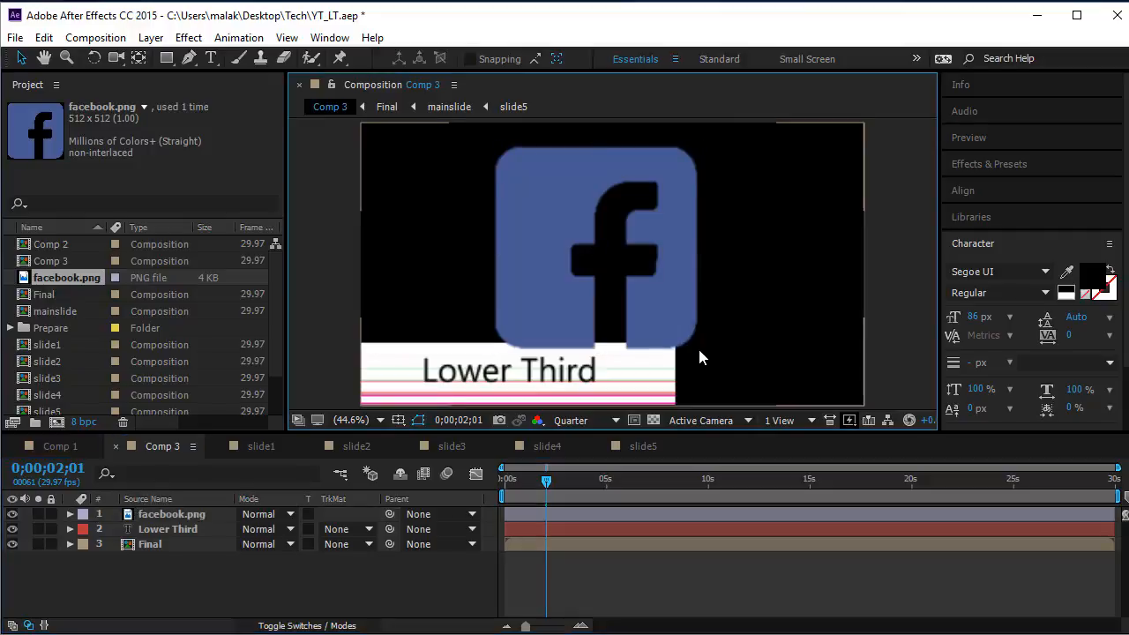
click(674, 322)
drag(700, 346, 404, 365)
Adjust the Facebook icon and Lower Third text so they sit side by side on the bar, checking at 0;00;02;17
drag(481, 371, 511, 371)
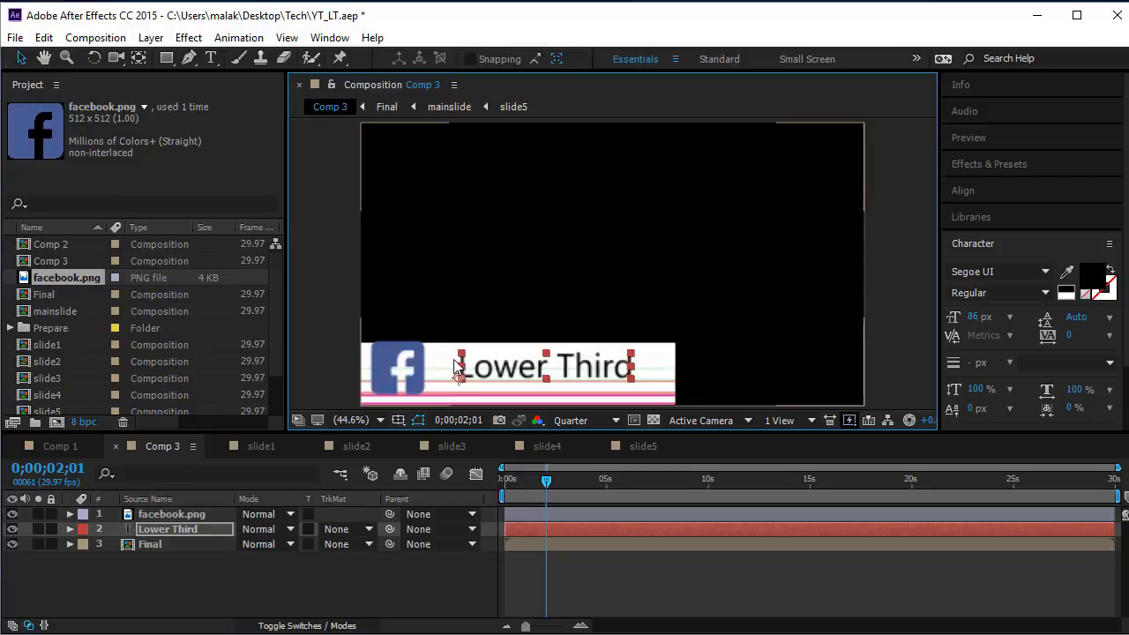
drag(397, 370, 410, 371)
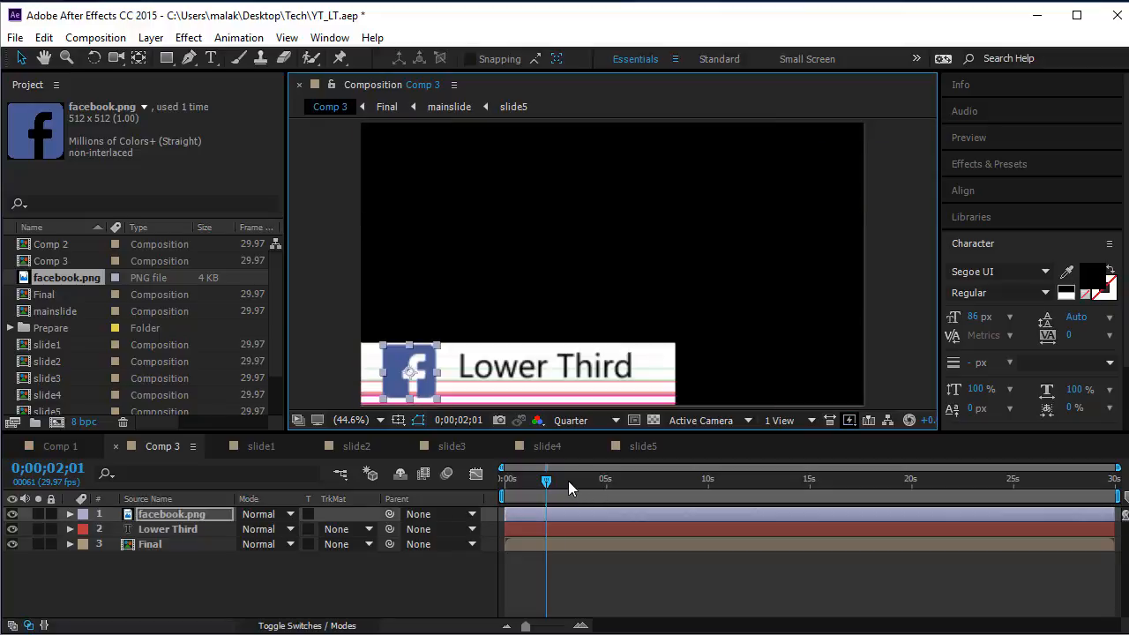
mouse_move(569, 488)
mouse_down()
mouse_move(630, 486)
mouse_move(557, 484)
mouse_up()
drag(535, 373, 529, 370)
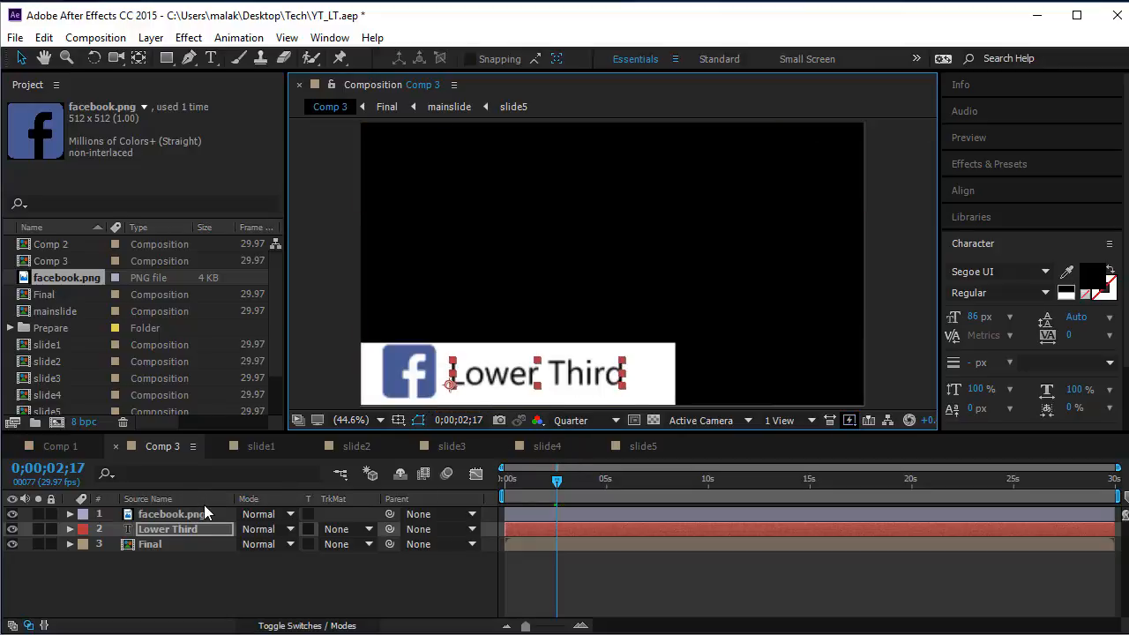
Pre-compose the facebook.png and Lower Third layers into a composition named content, moving all attributes into it
click(204, 513)
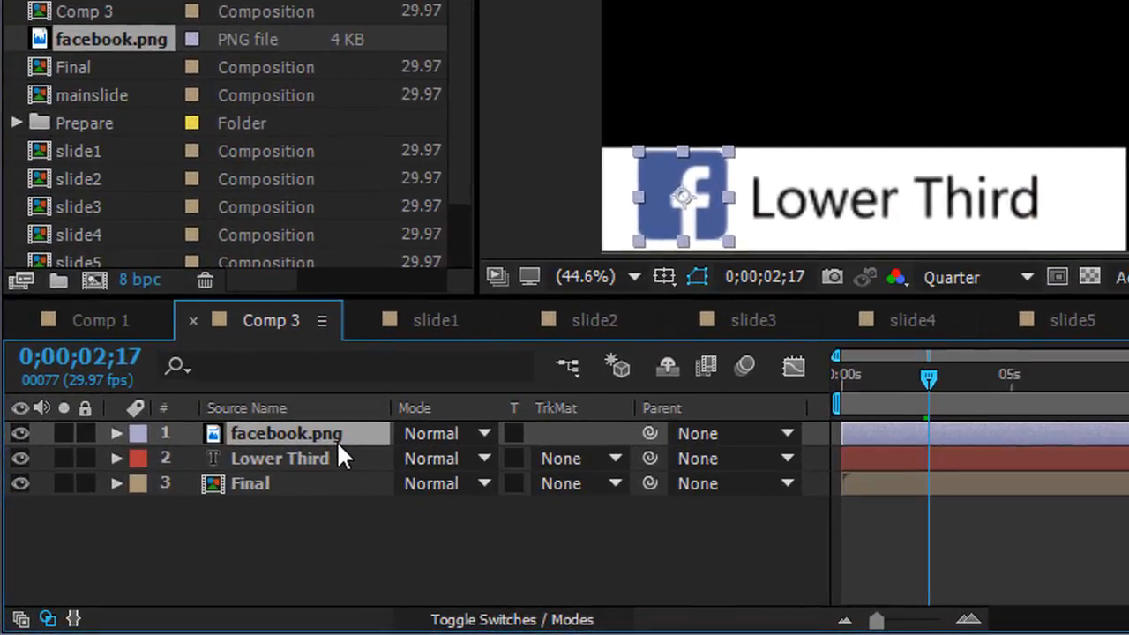
shift+click(337, 455)
right_click(353, 441)
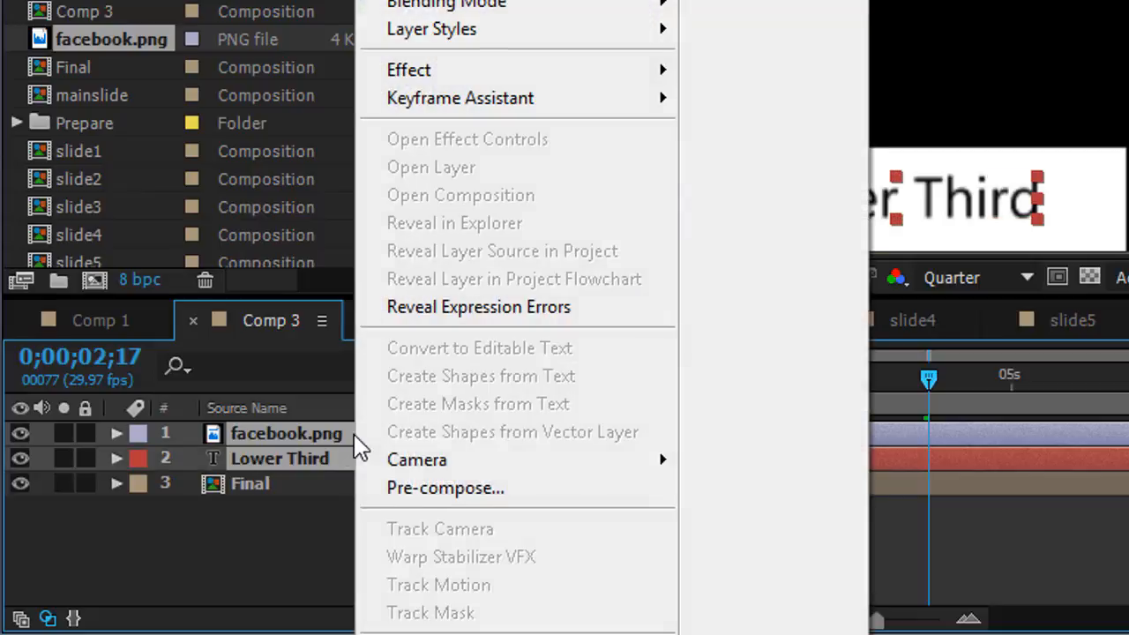
click(441, 491)
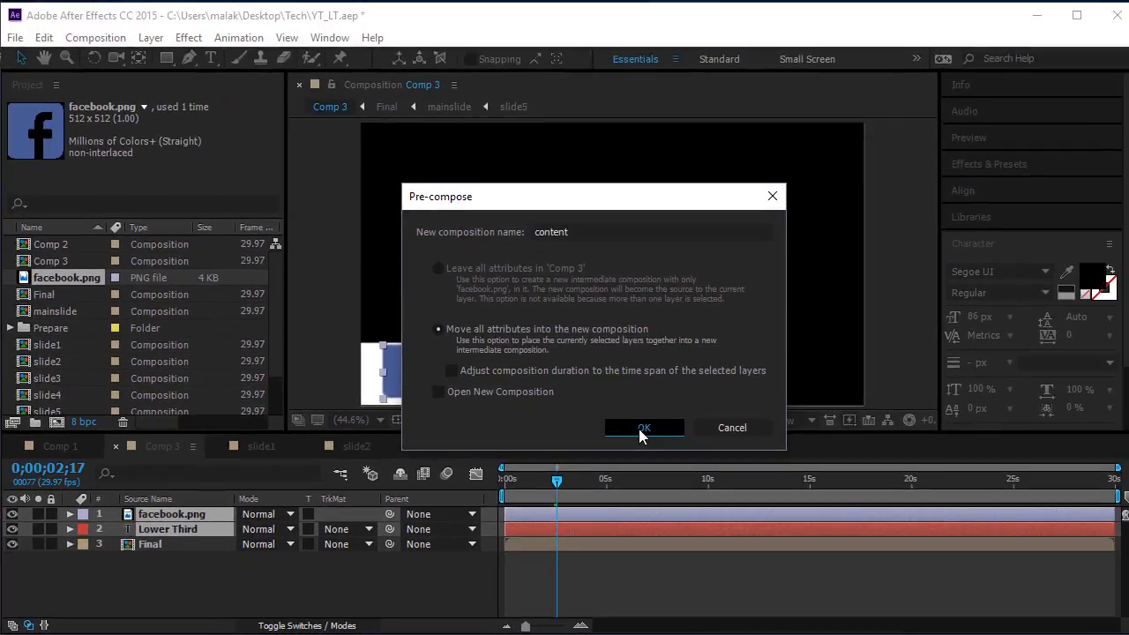
click(1067, 292)
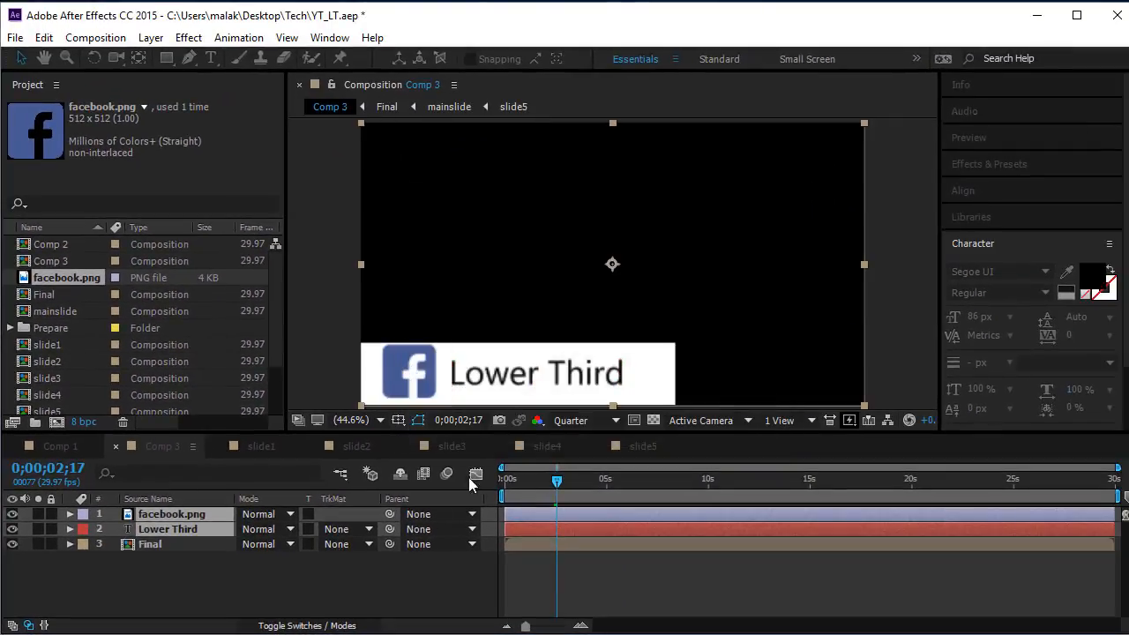
Duplicate the Final layer in Comp 3 and move the copy above the content layer
click(173, 532)
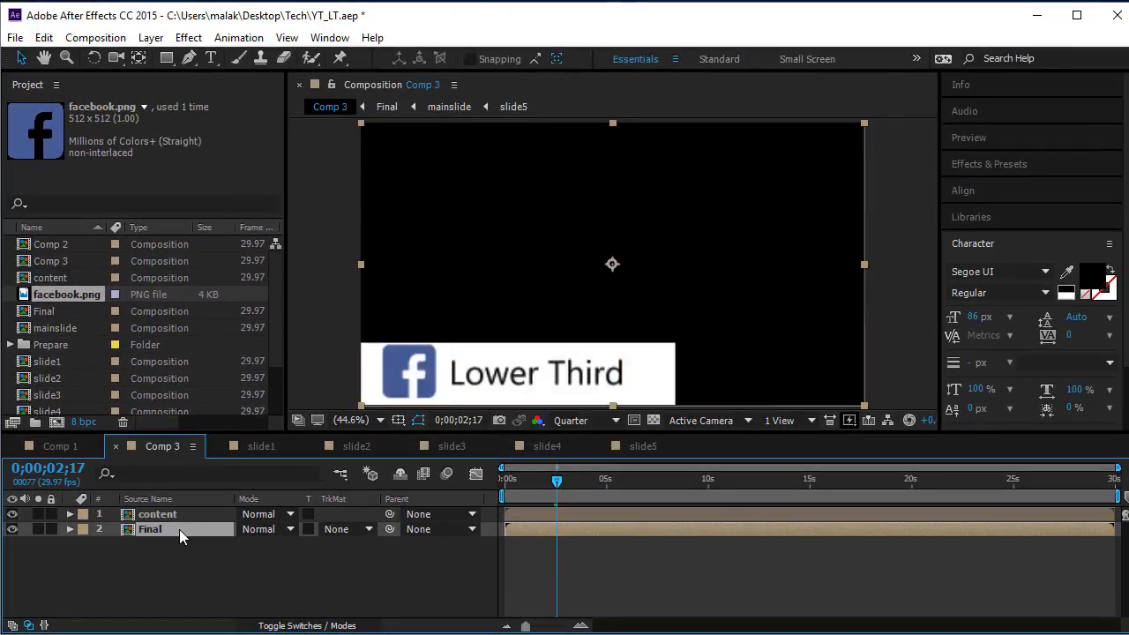
key(ctrl+d)
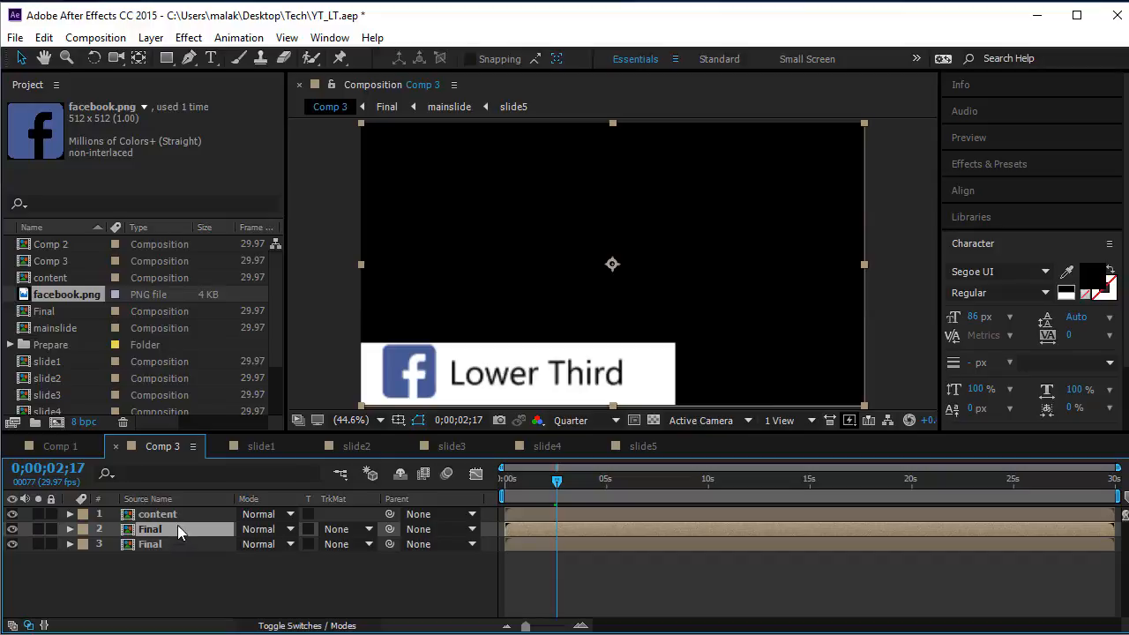
drag(178, 525, 188, 508)
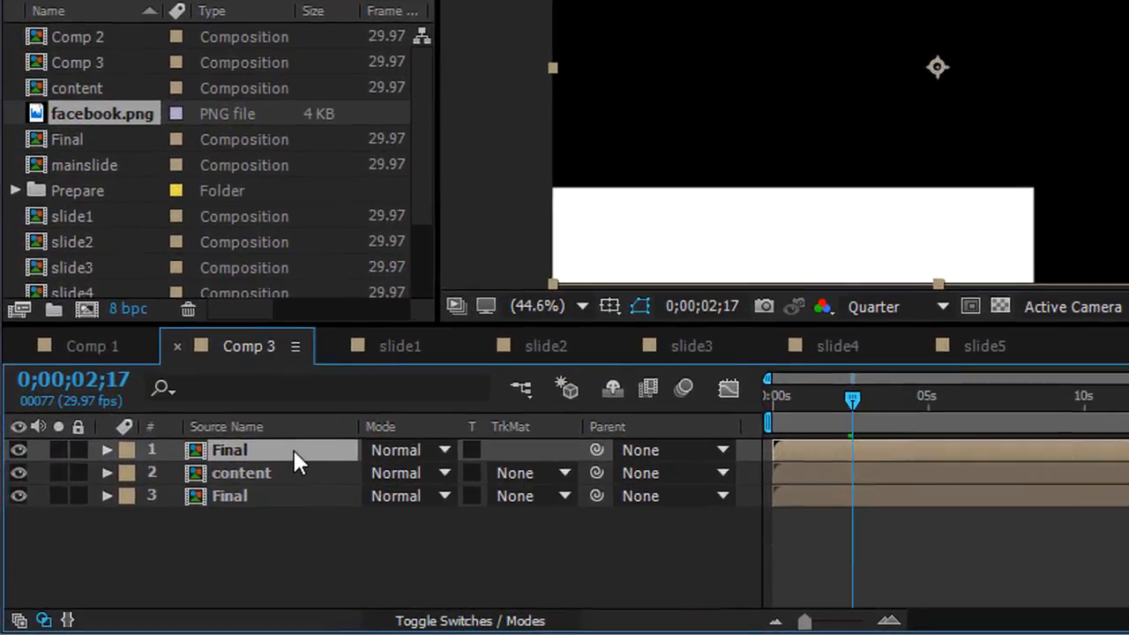
Rename the duplicated Final layer above content as matte
right_click(228, 489)
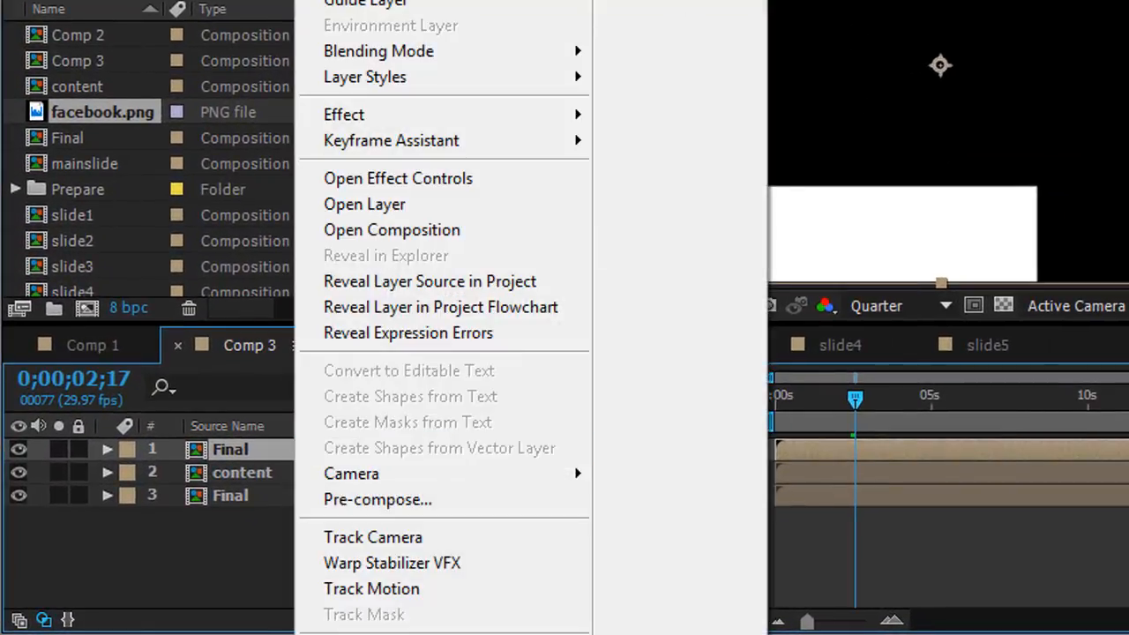
key(Escape)
key(Return)
text(ma)
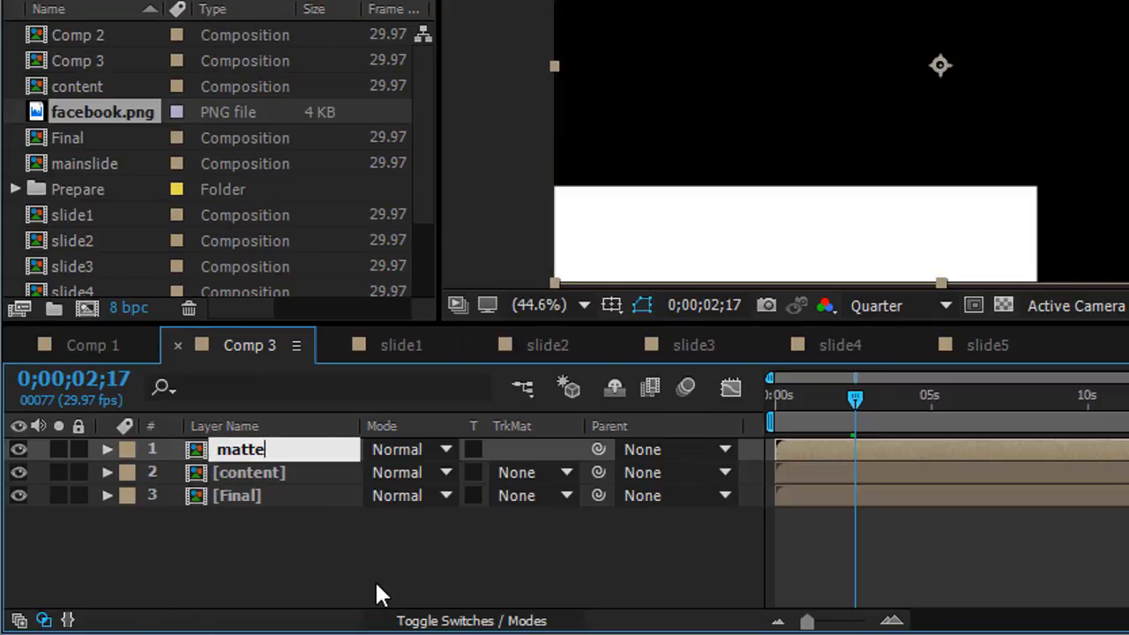
text(tte)
key(Return)
click(260, 516)
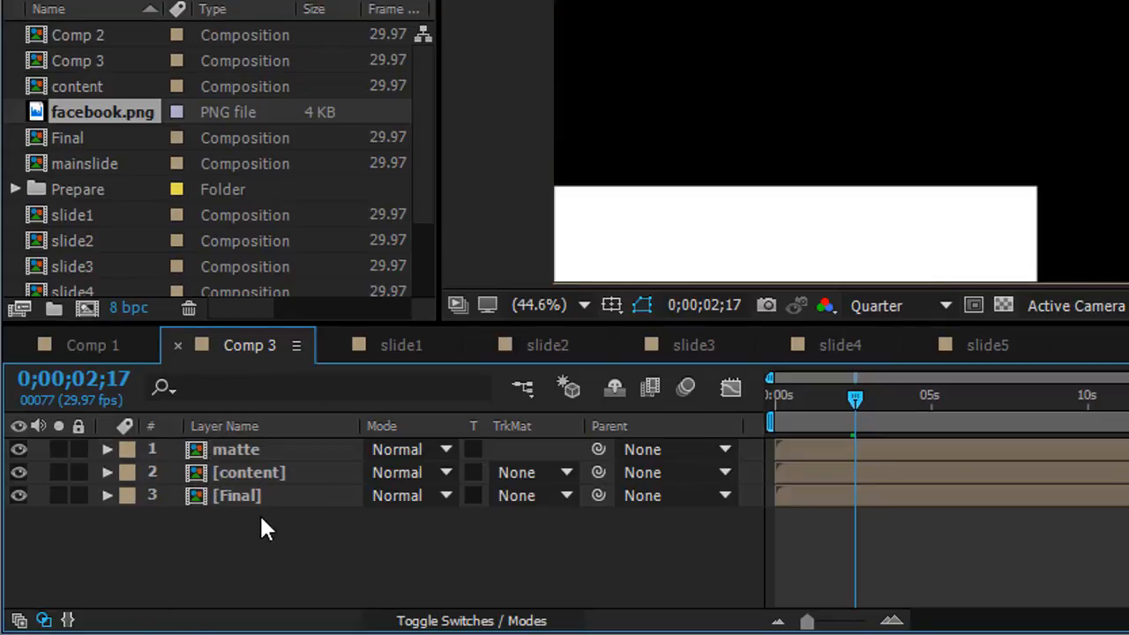
Set the content layer's track matte to Alpha Matte "matte" and preview the animation from the start
click(262, 450)
click(510, 578)
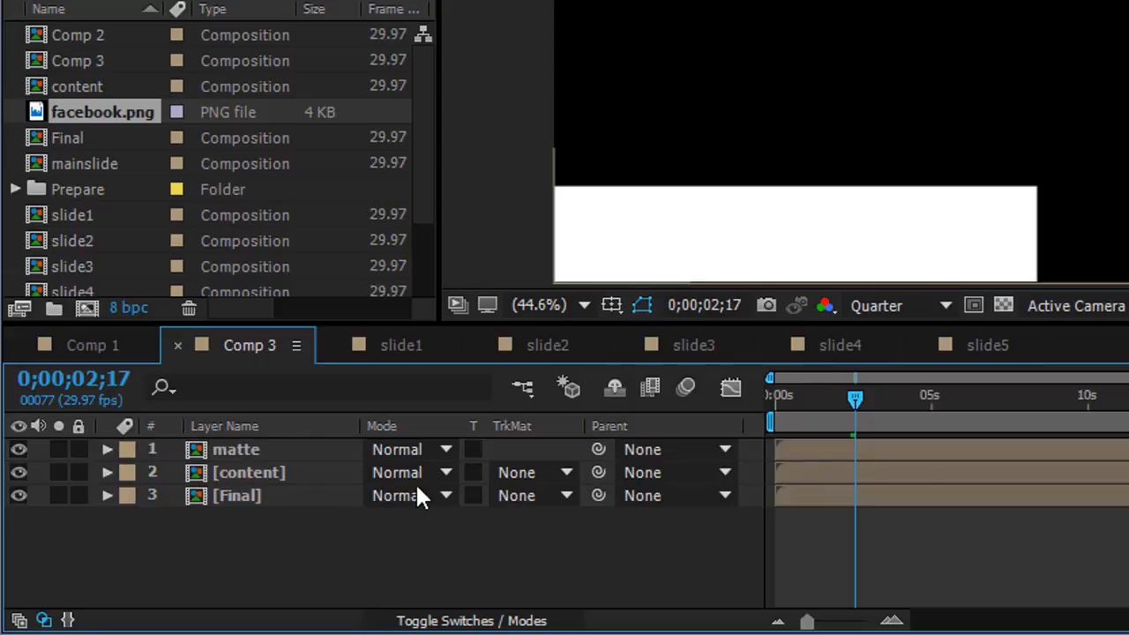
click(520, 473)
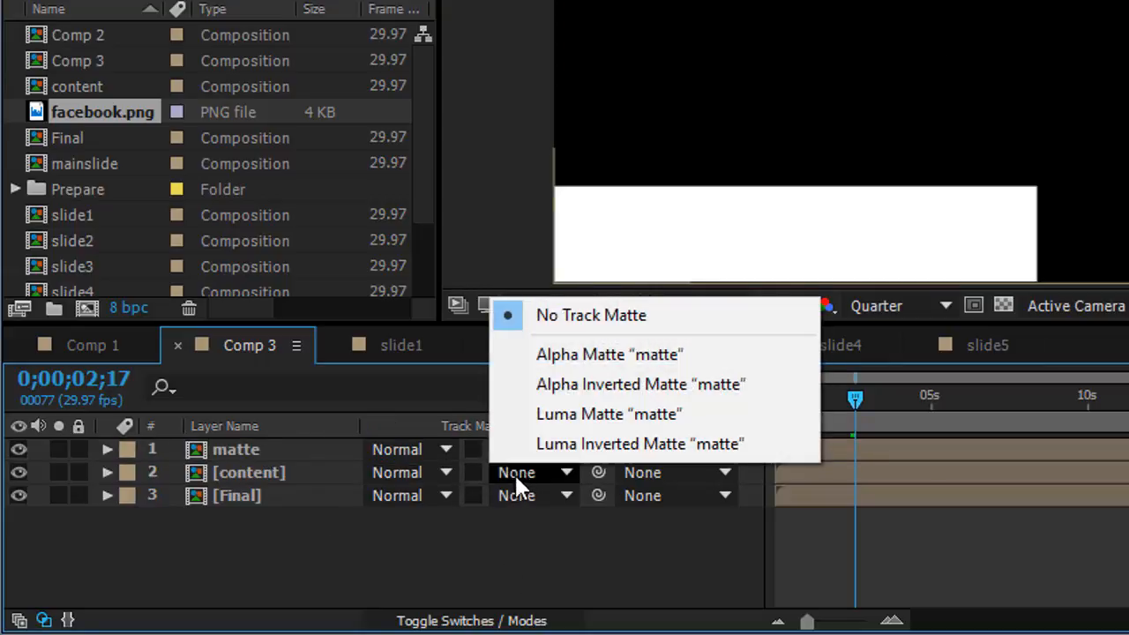
click(515, 473)
click(521, 621)
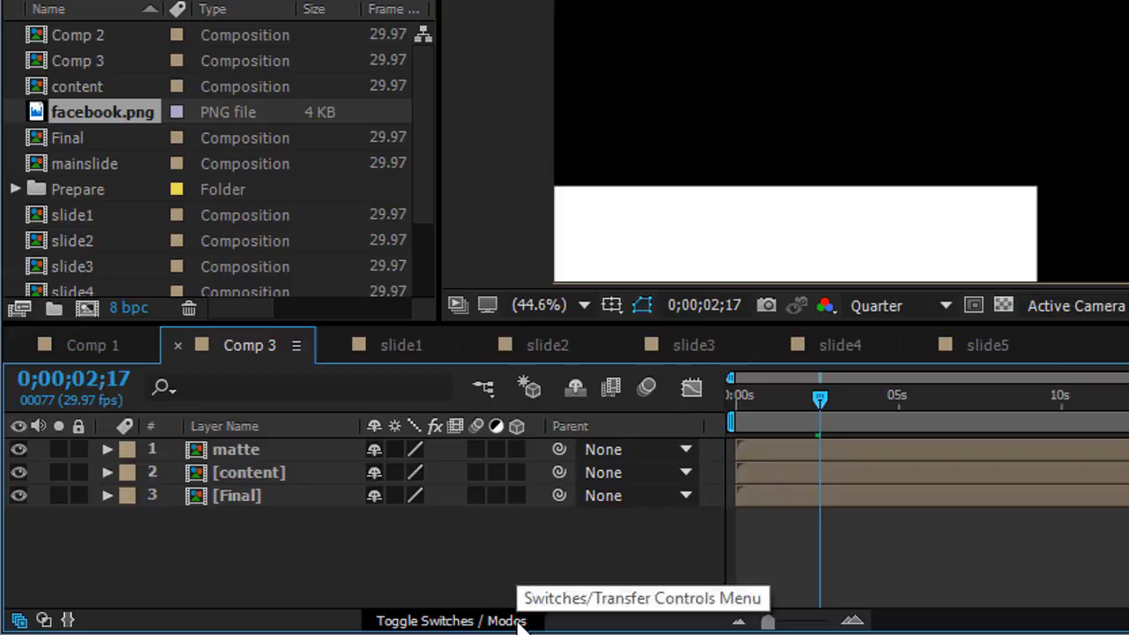
click(521, 621)
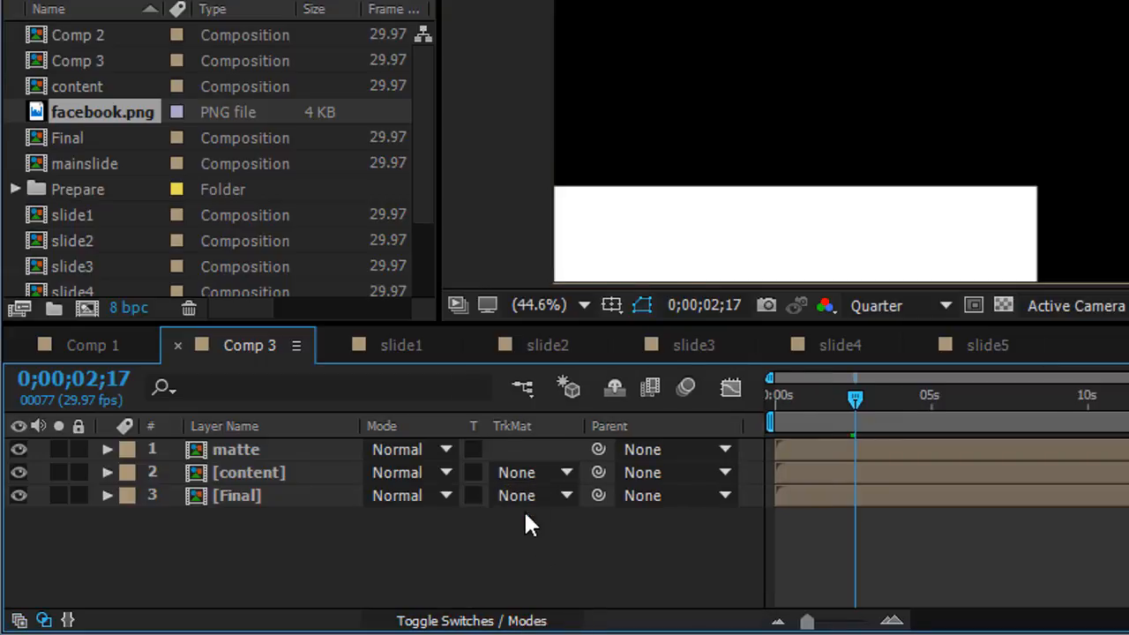
click(520, 473)
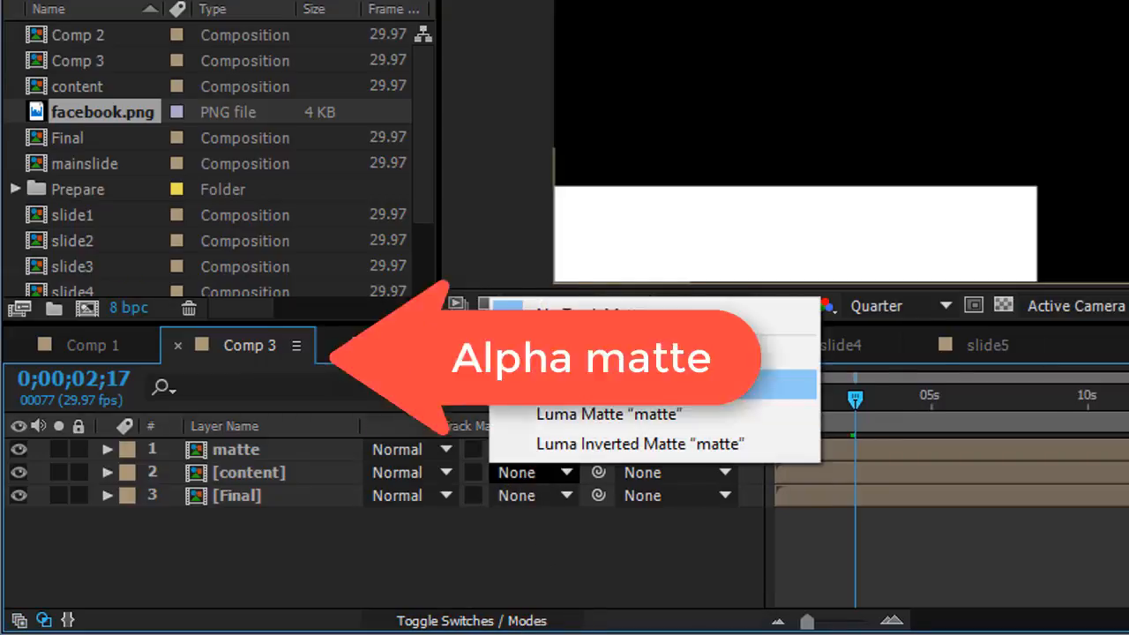
click(563, 358)
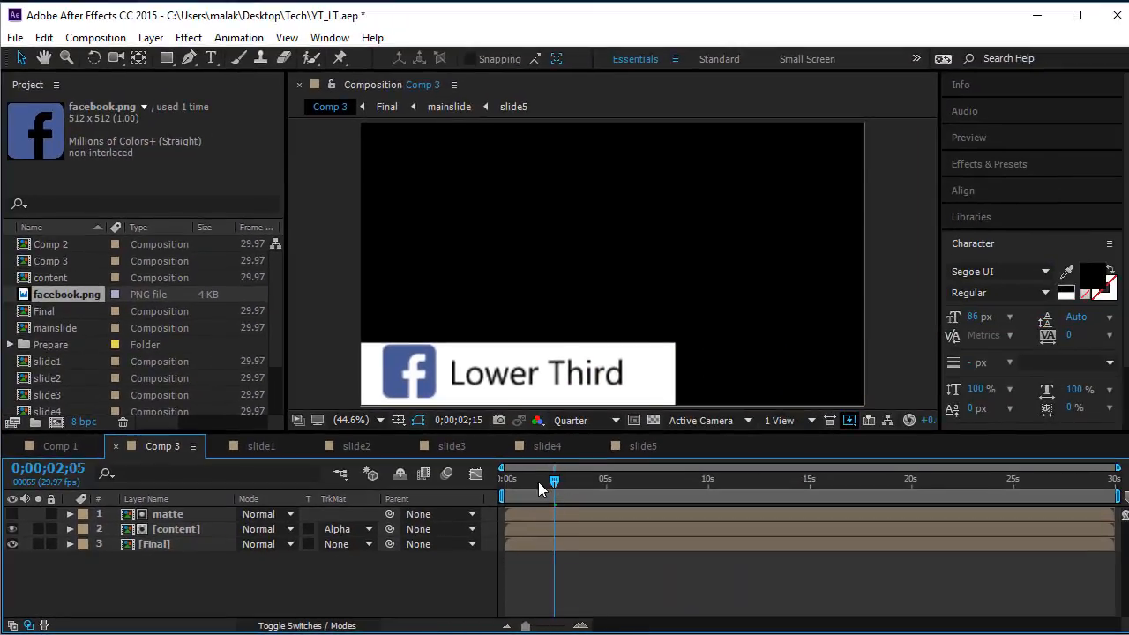
key(space)
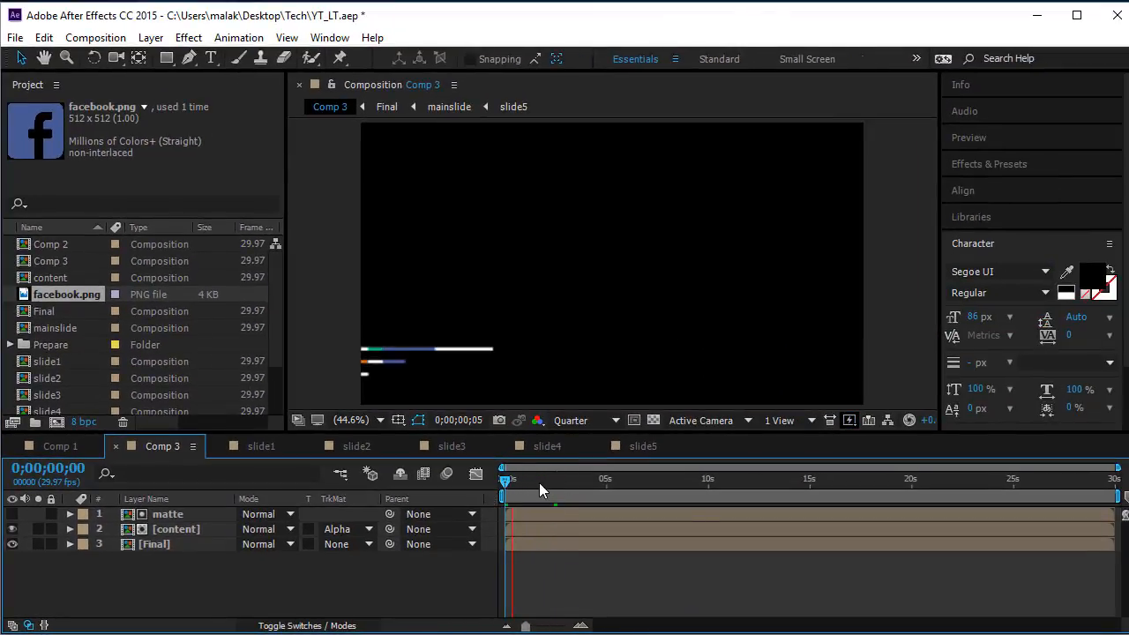